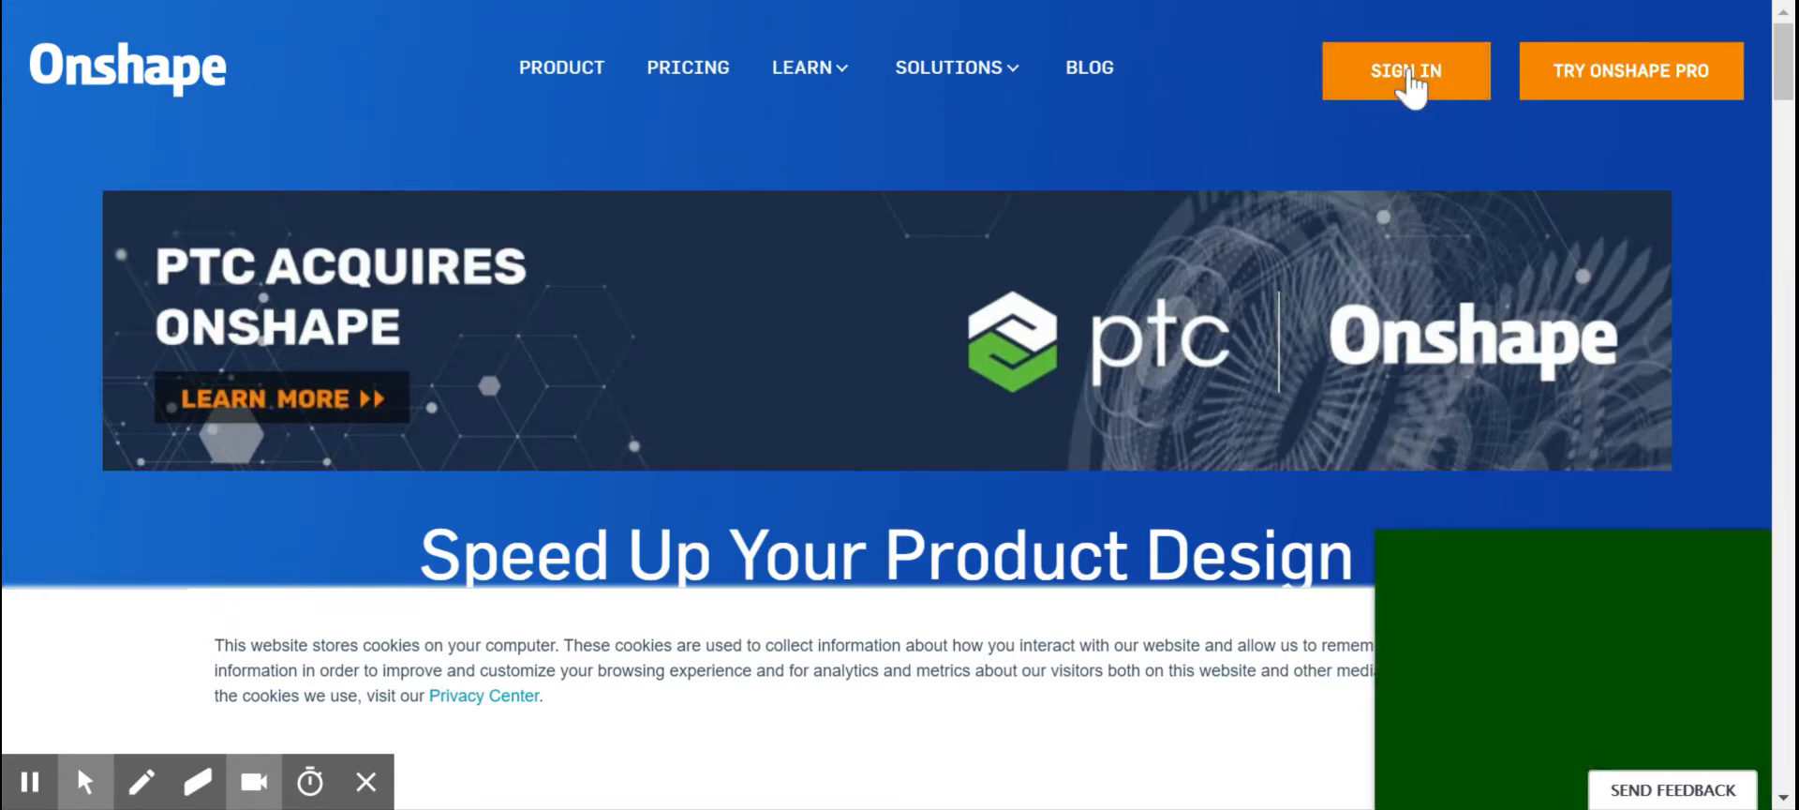
# - Sign in to the Onshape account with the saved login details
pyautogui.click(1406, 72)
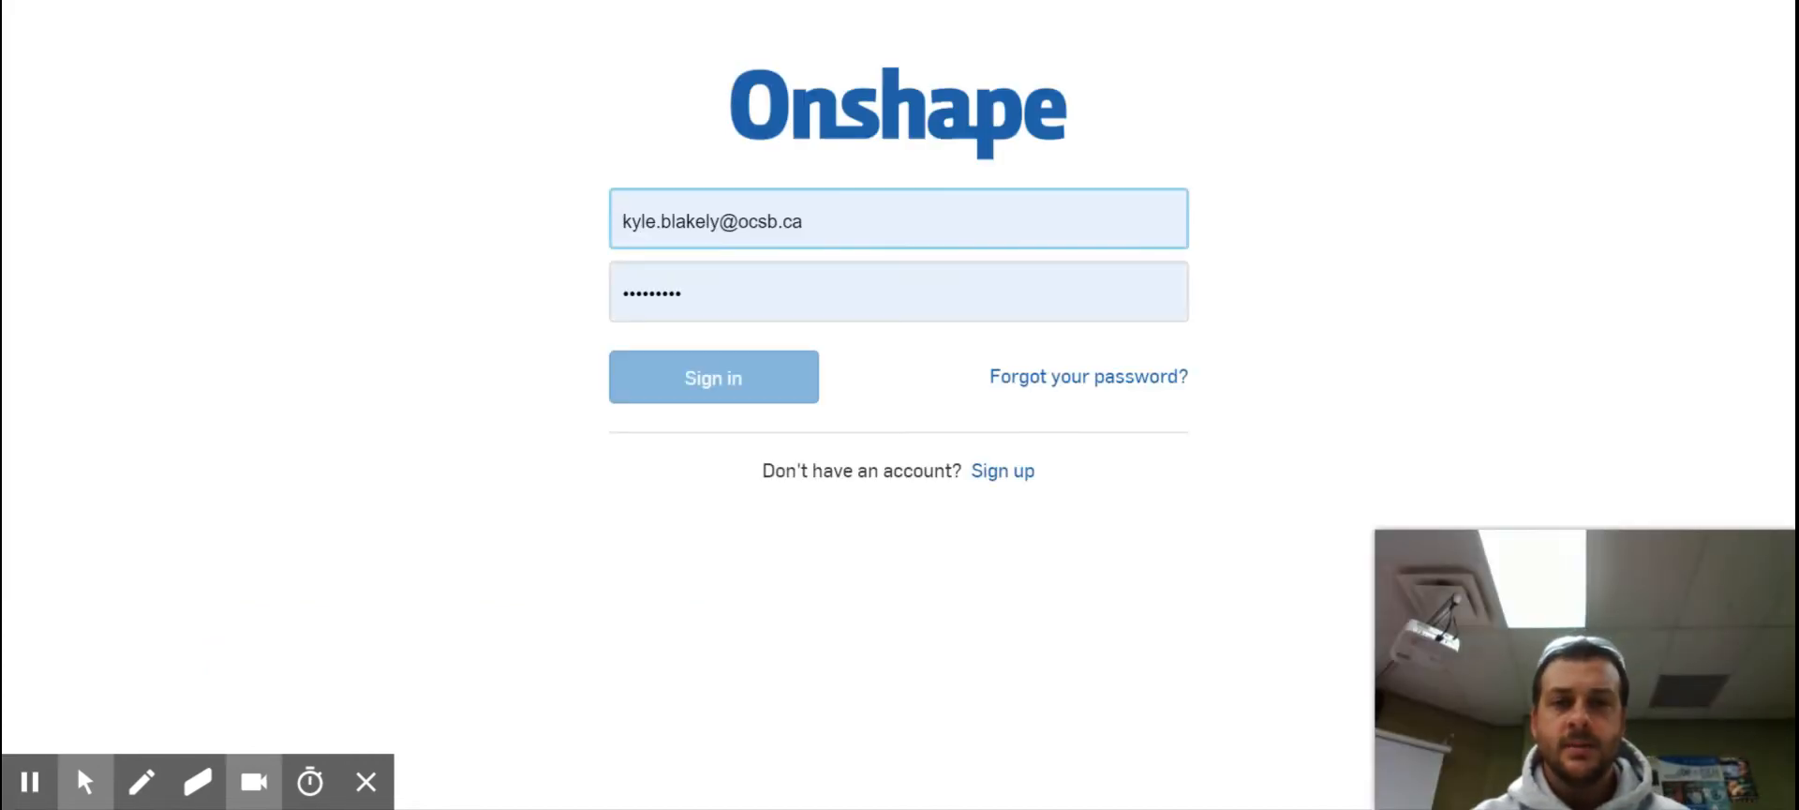
pyautogui.click(747, 376)
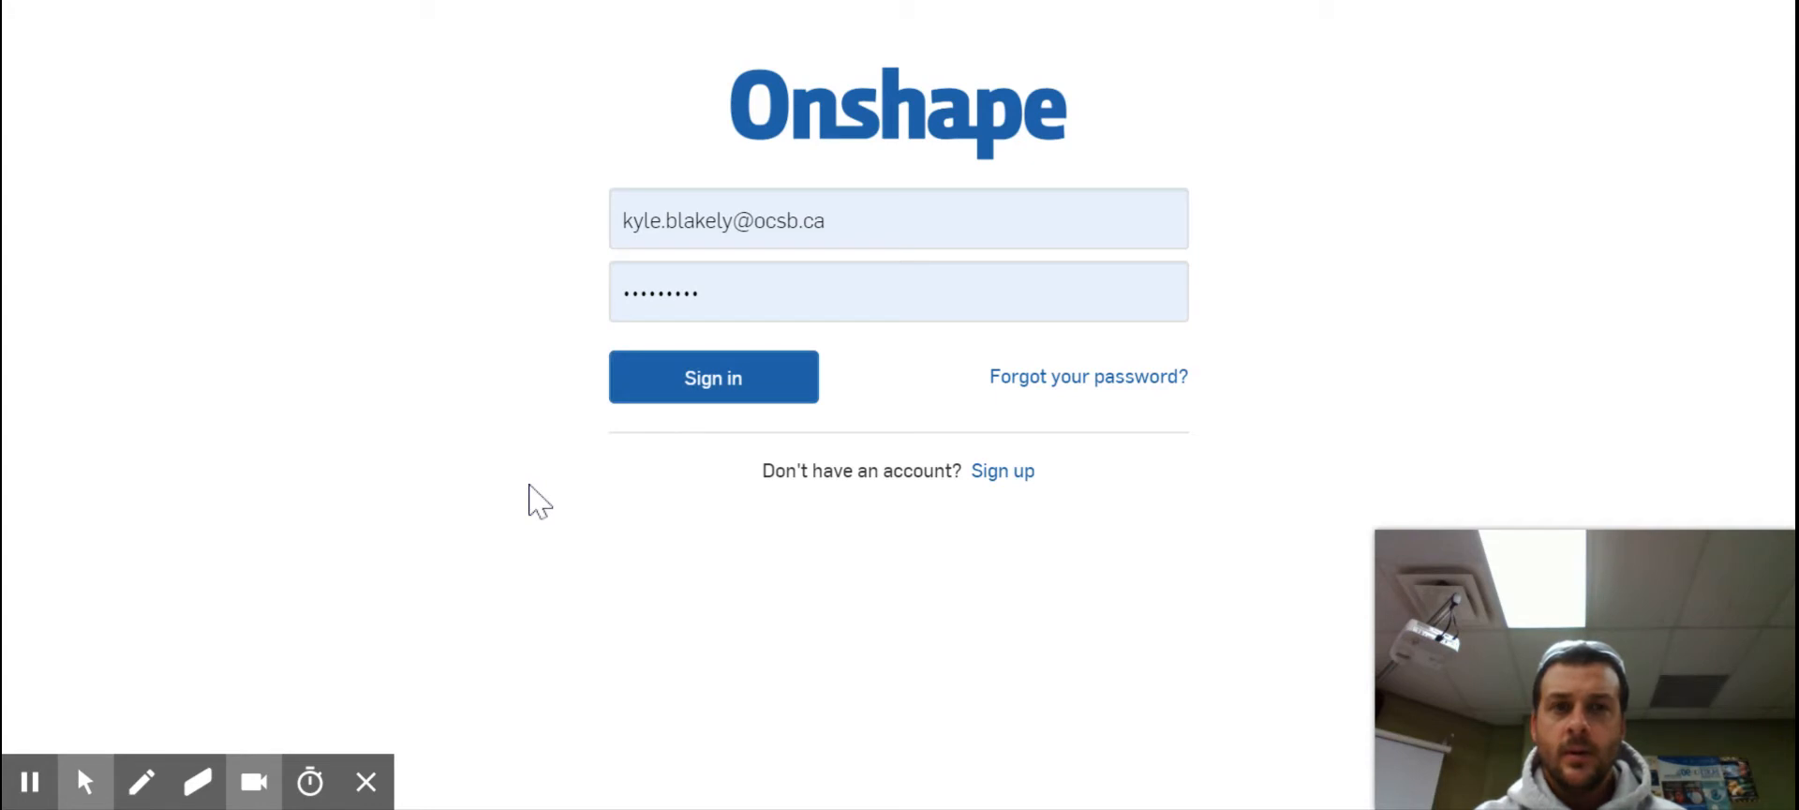
pyautogui.click(723, 387)
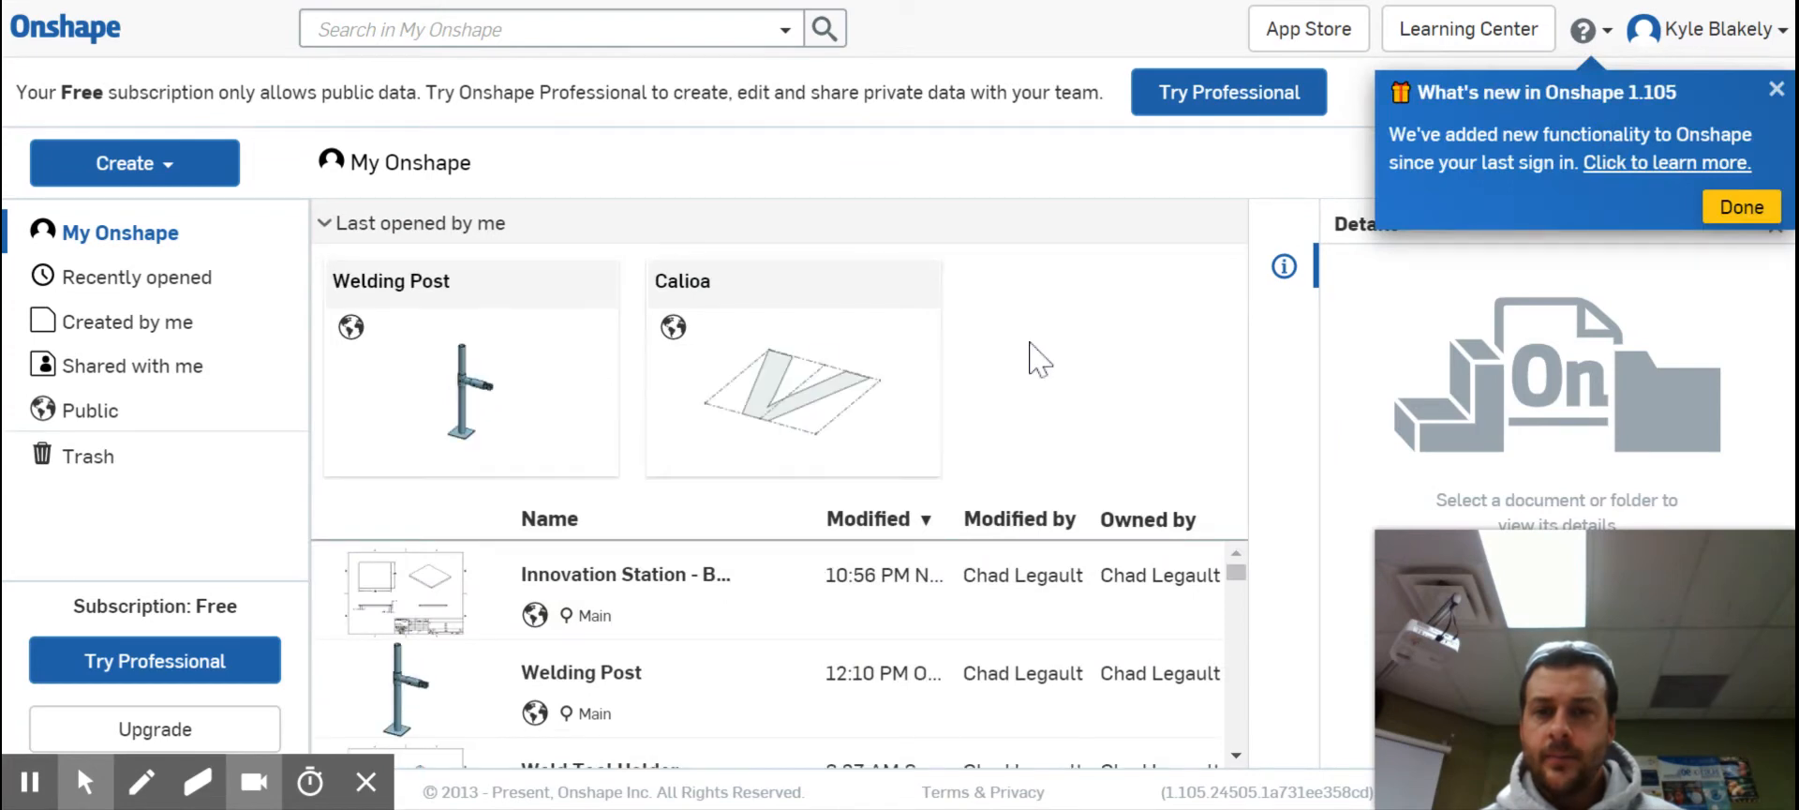
# - Browse the document list briefly and dismiss the notice about new features in Onshape 1.105
pyautogui.scroll(-3, 834, 609)
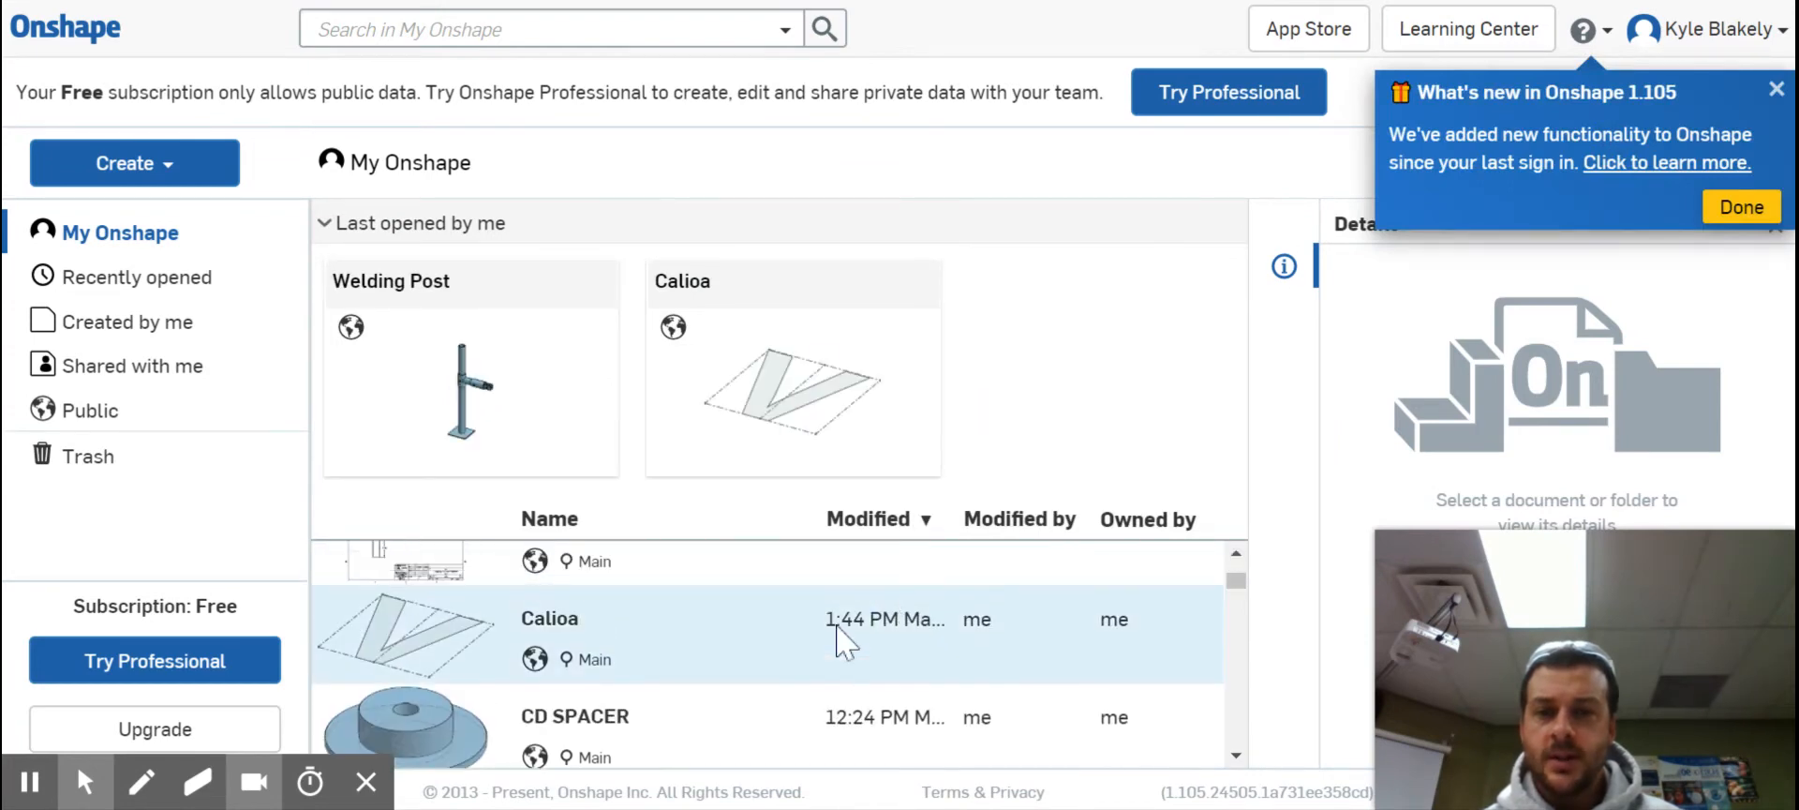
pyautogui.scroll(3, 832, 618)
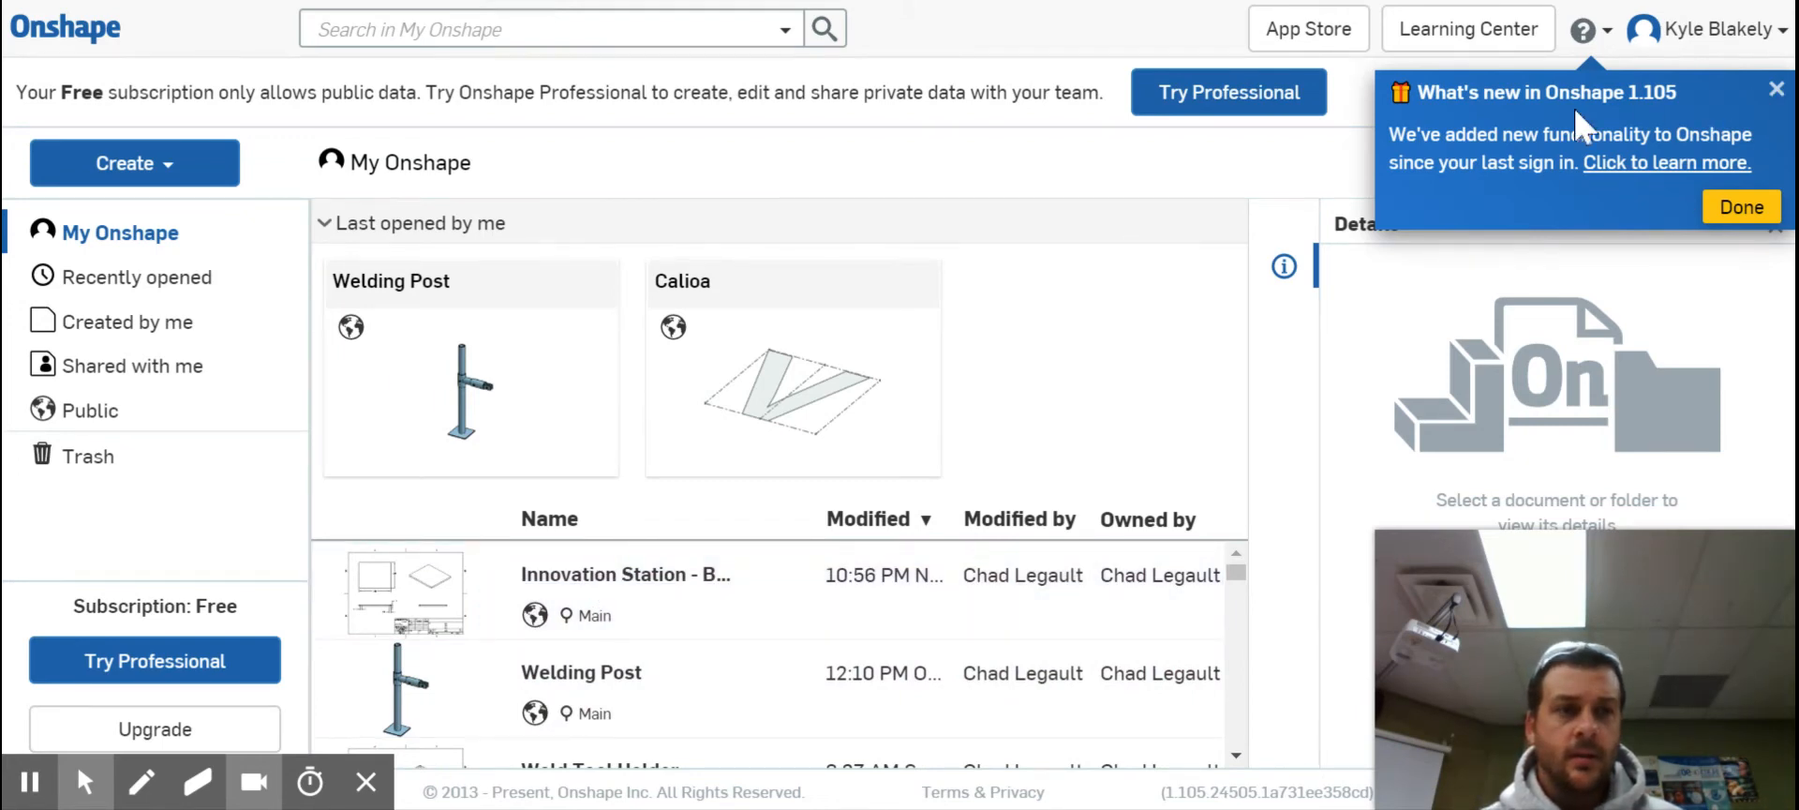
pyautogui.click(1774, 91)
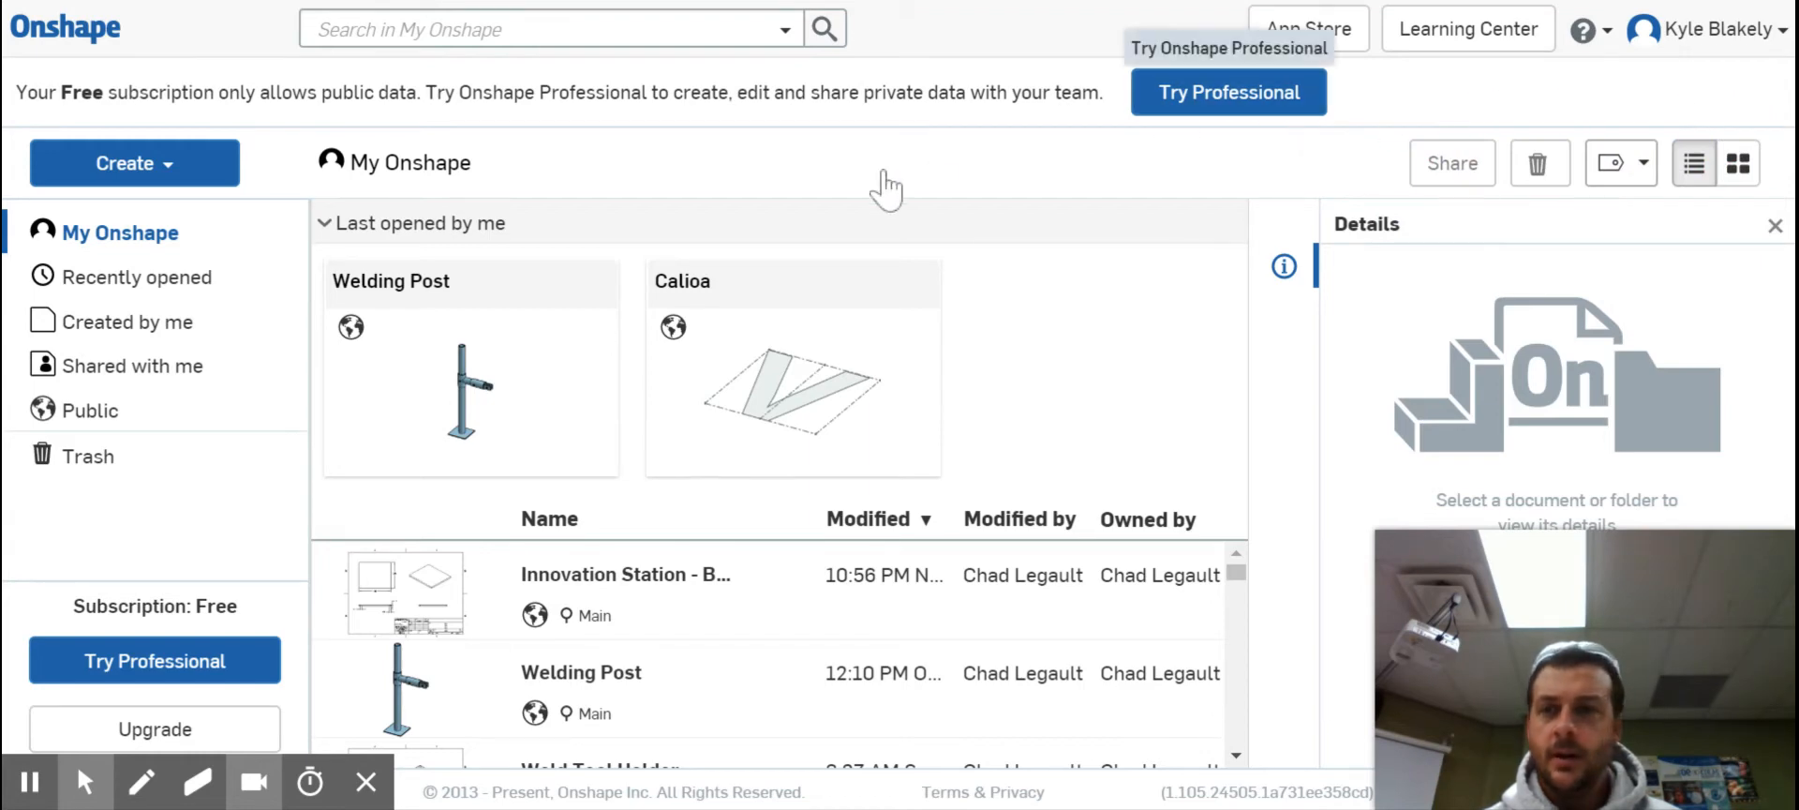
# - Create a new public document named "key chain"
pyautogui.click(192, 169)
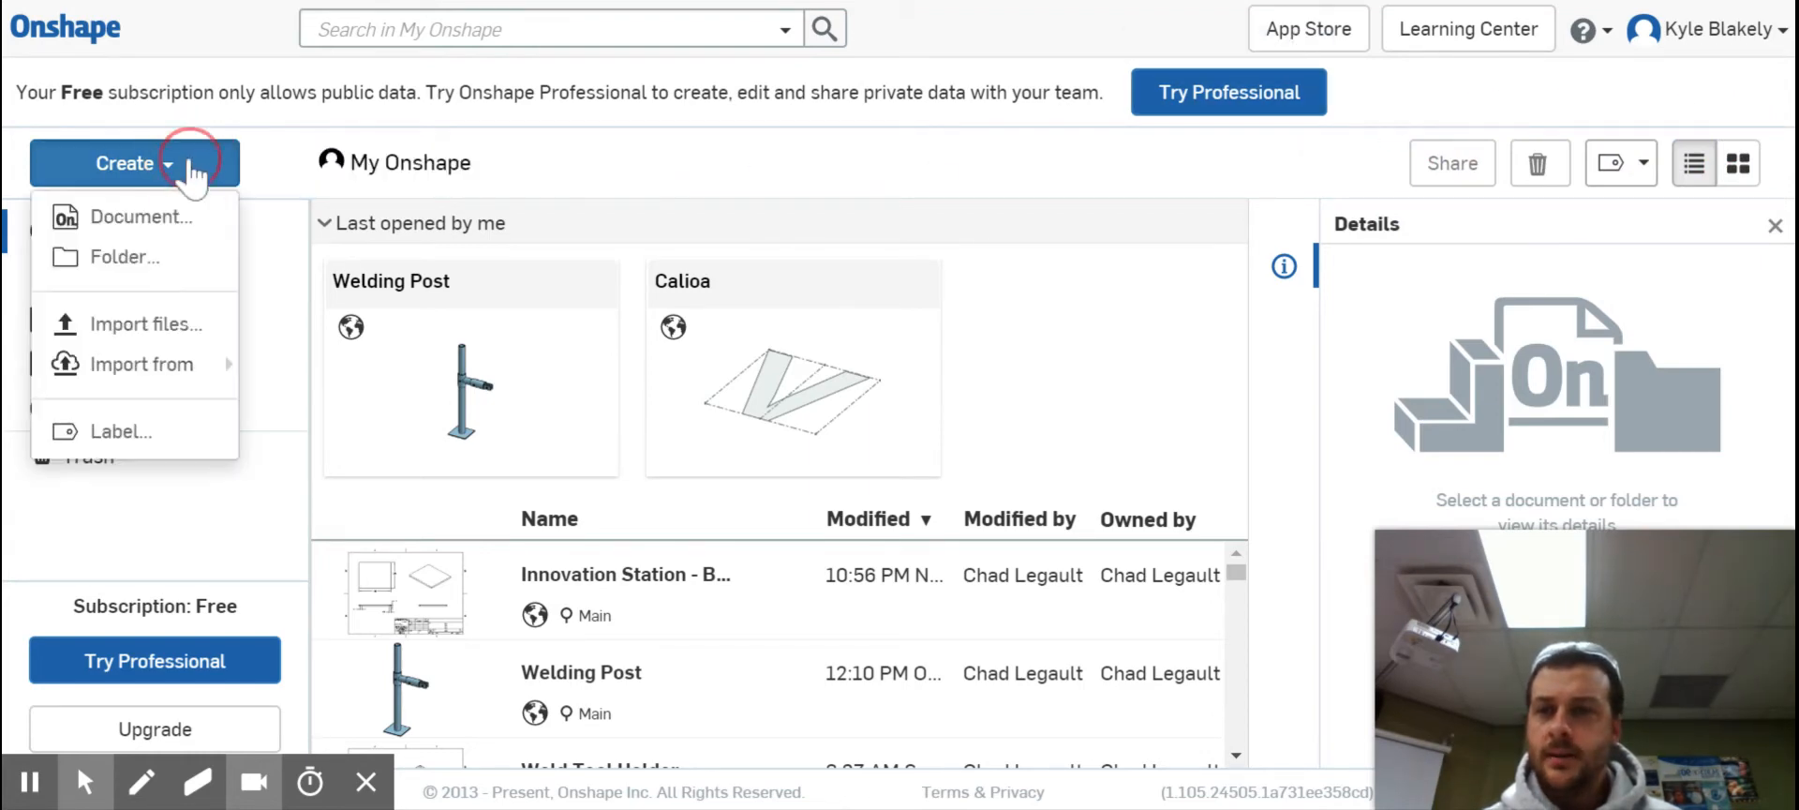
pyautogui.click(168, 225)
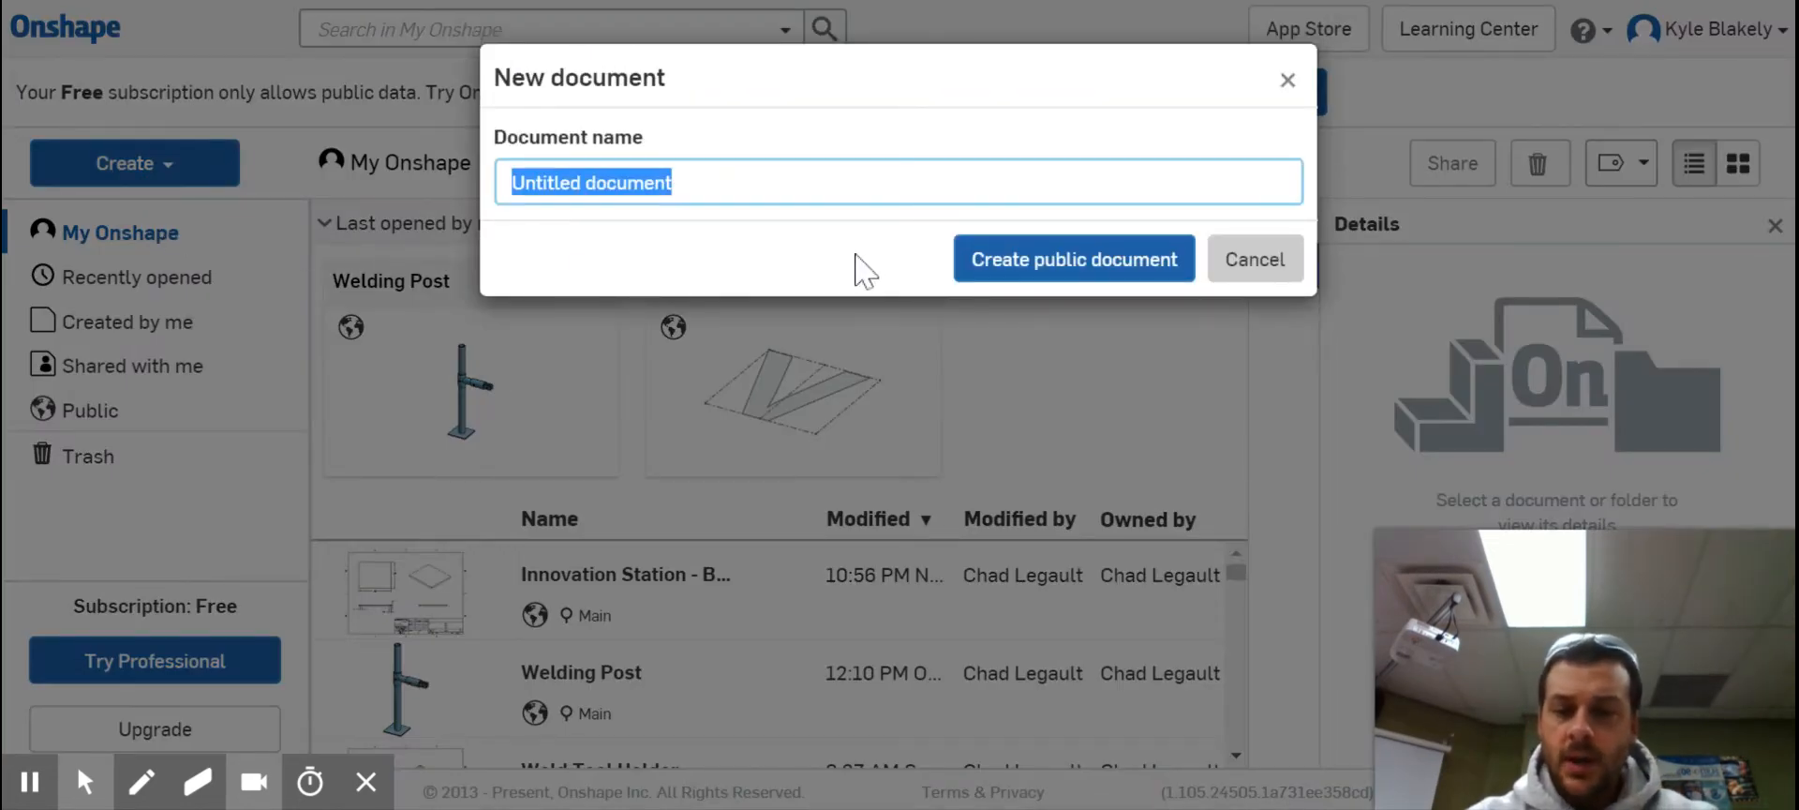
pyautogui.write('key chain')
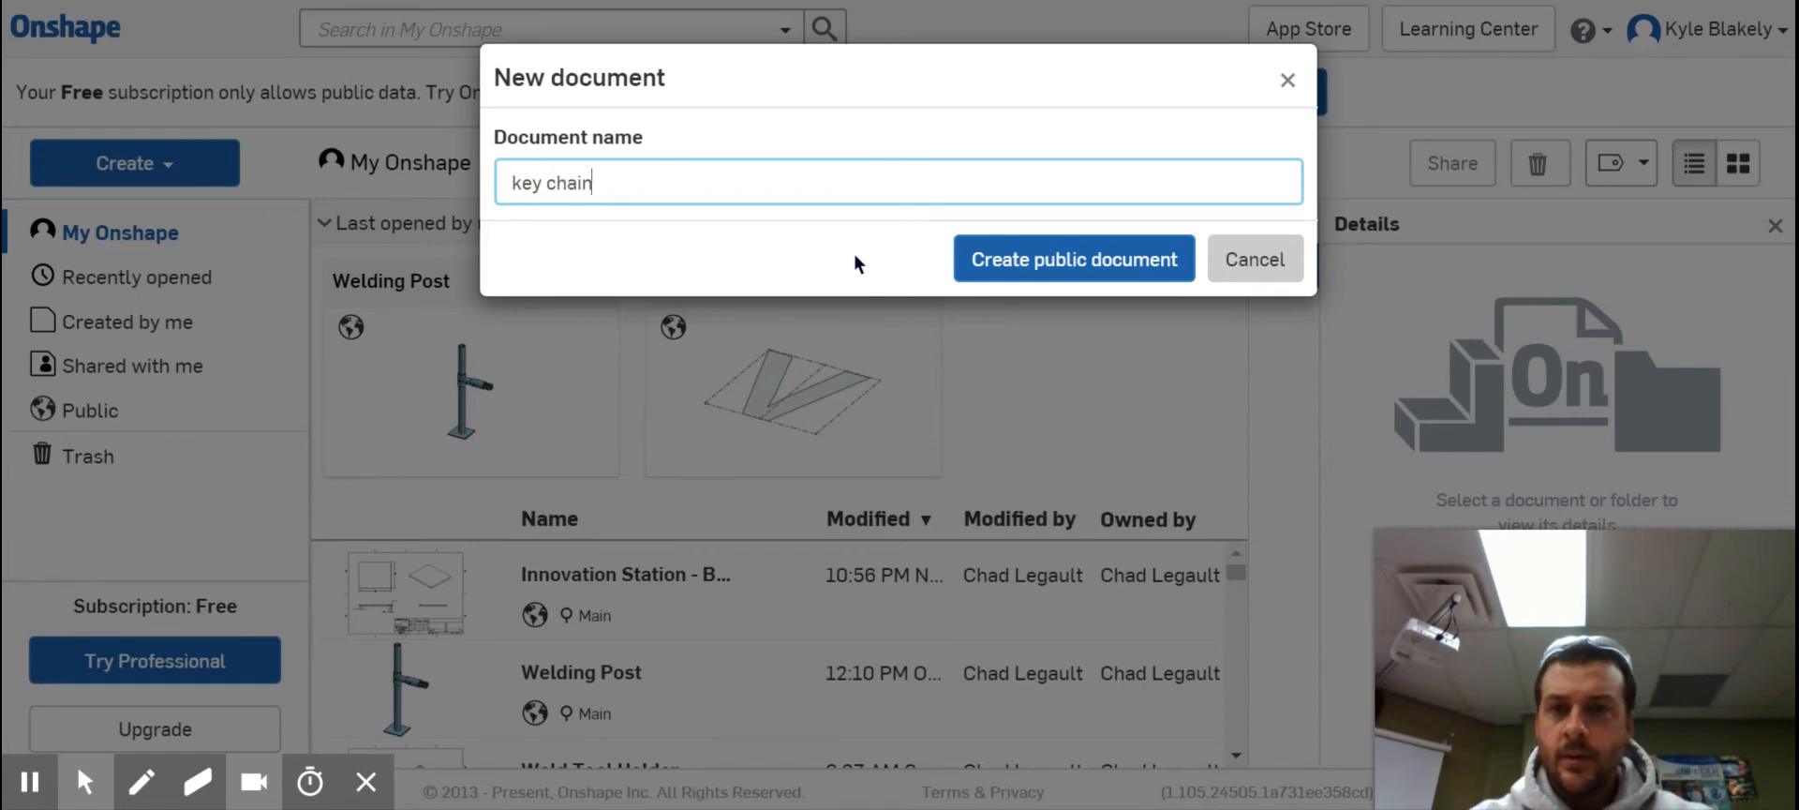
pyautogui.click(1062, 266)
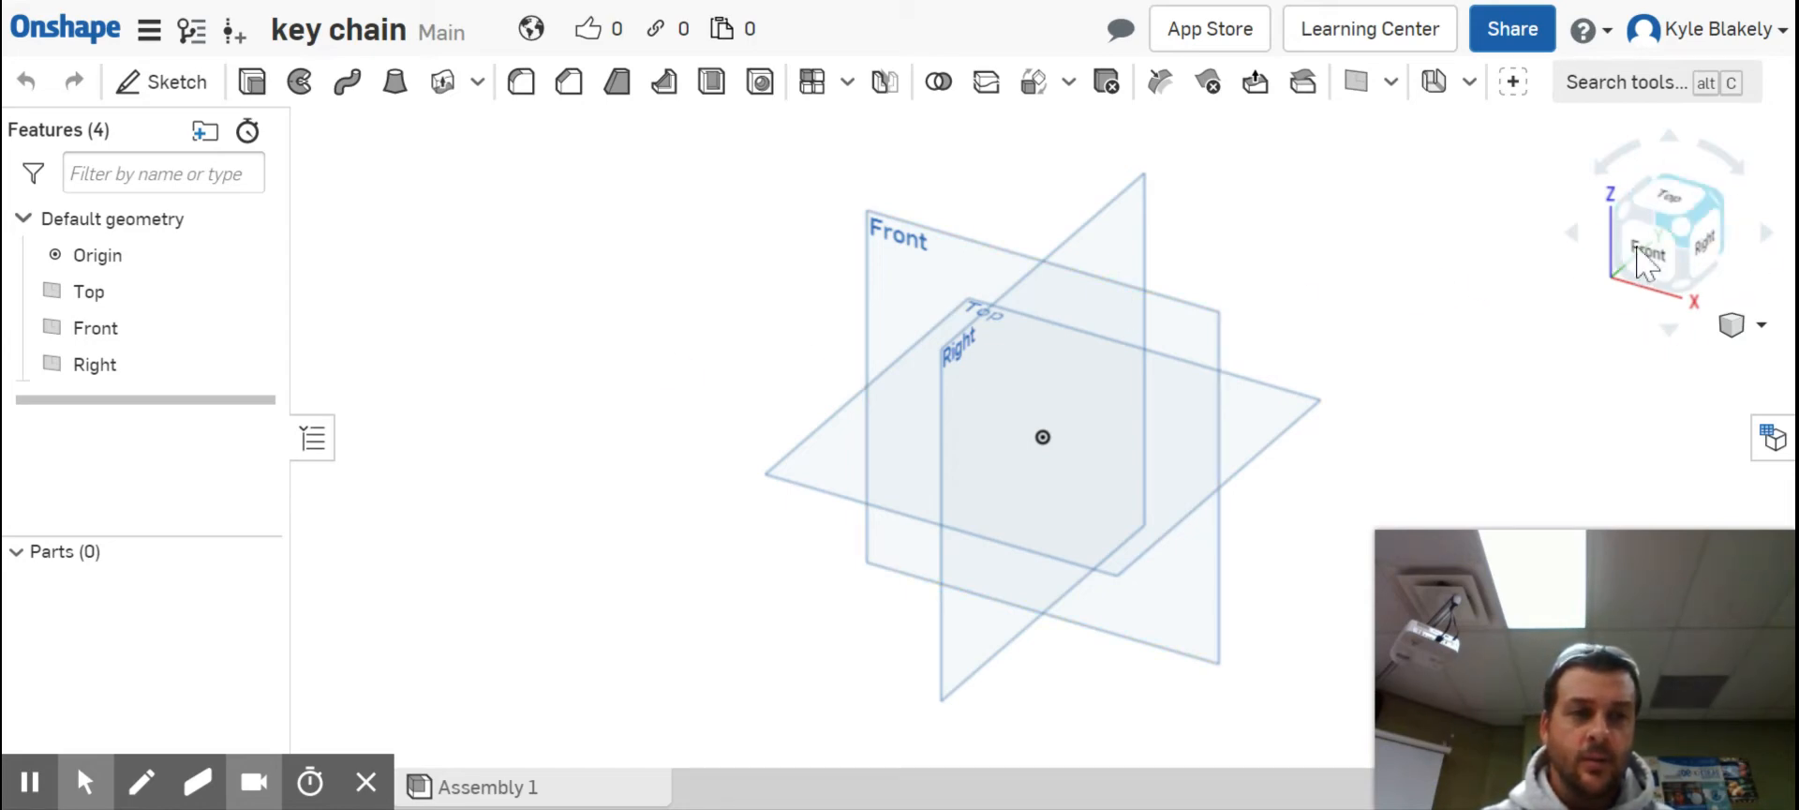
# - Switch to the Top view and start a new sketch on the Top plane
pyautogui.click(1675, 198)
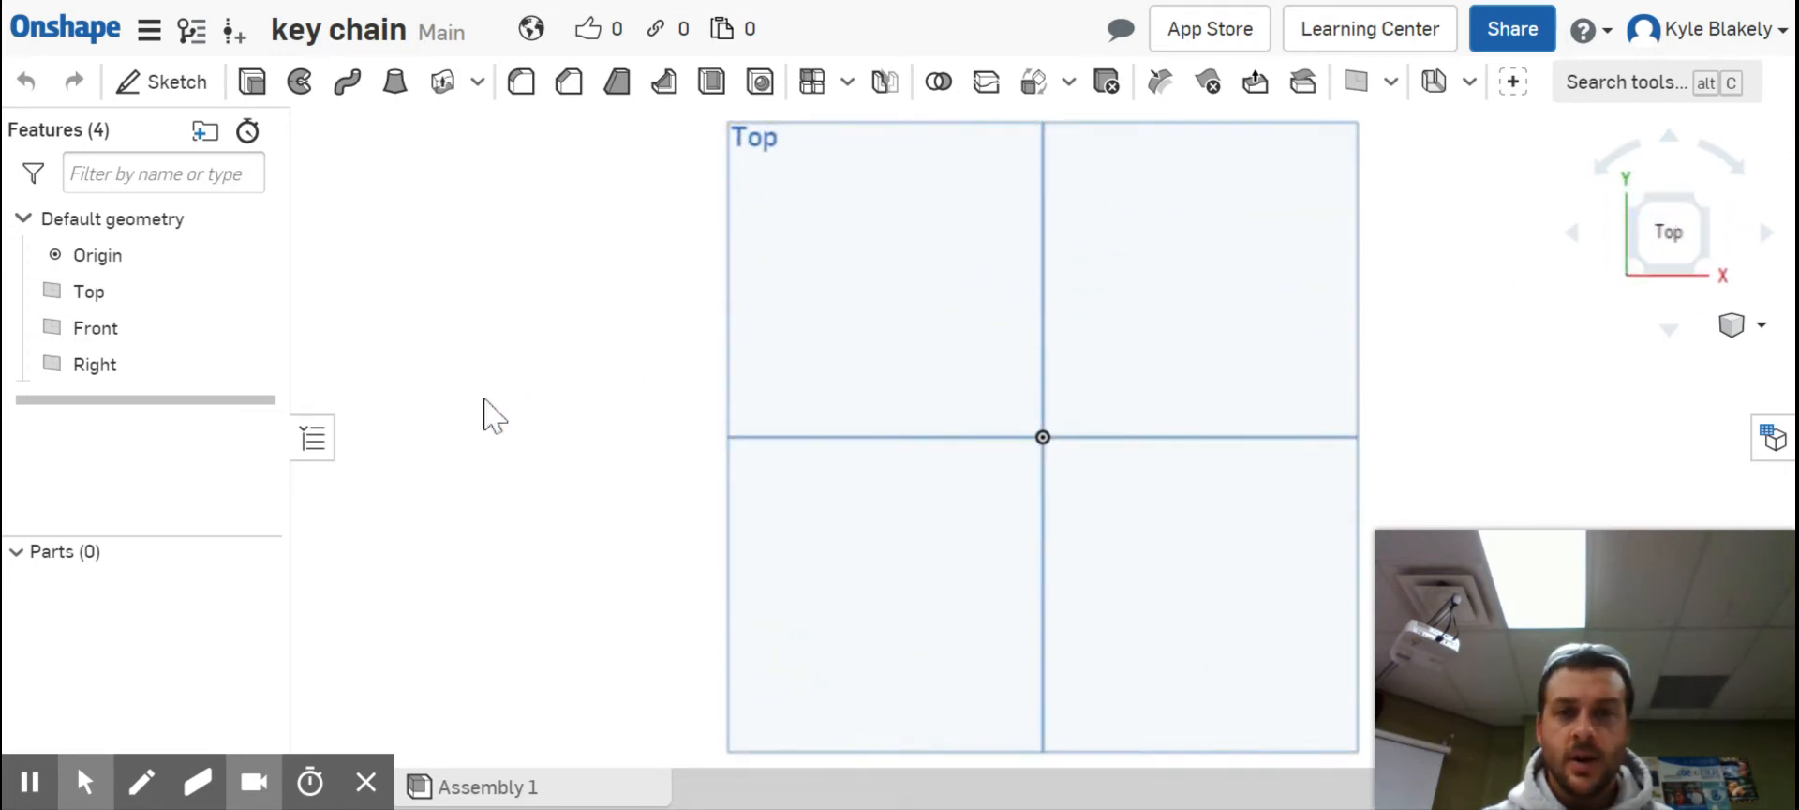
pyautogui.scroll(-2, 485, 398)
pyautogui.scroll(2, 742, 455)
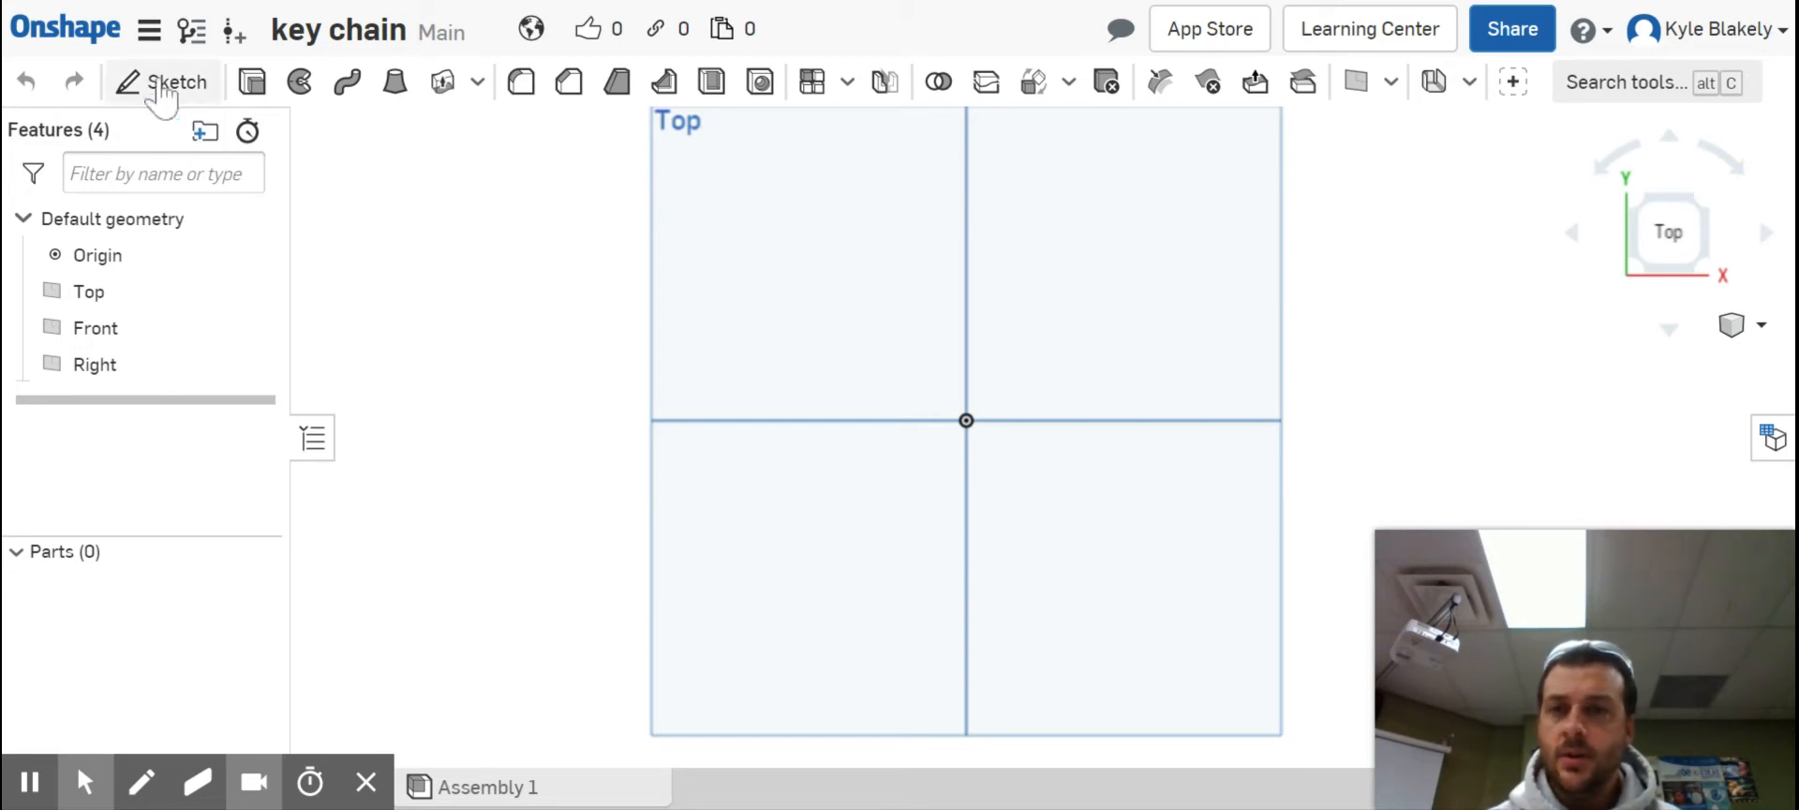
pyautogui.click(161, 91)
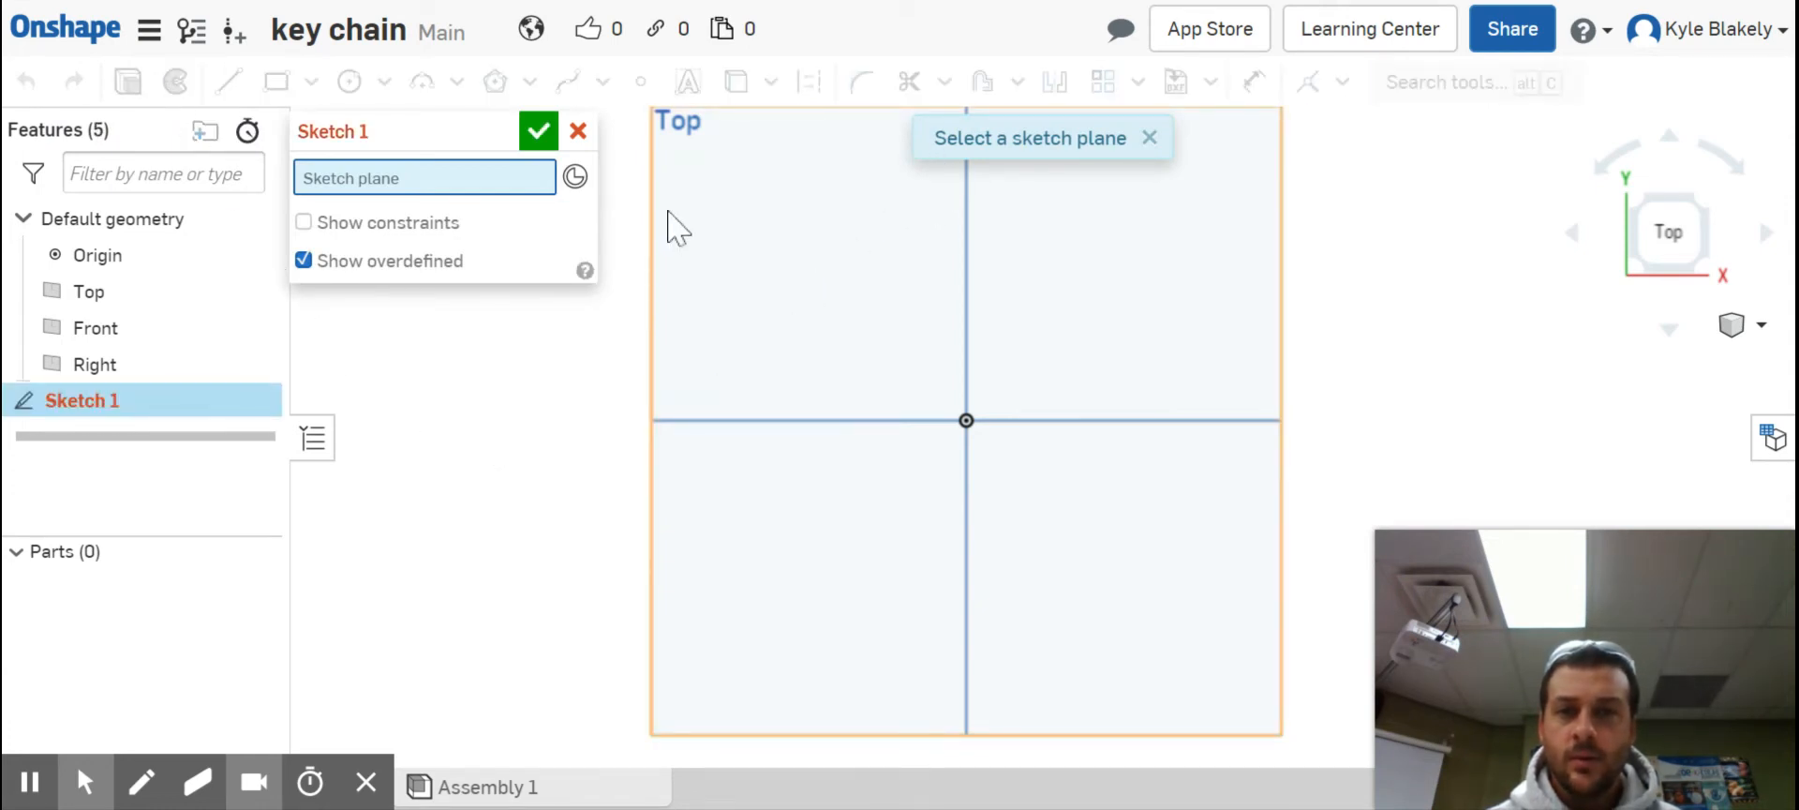
pyautogui.scroll(-2, 715, 441)
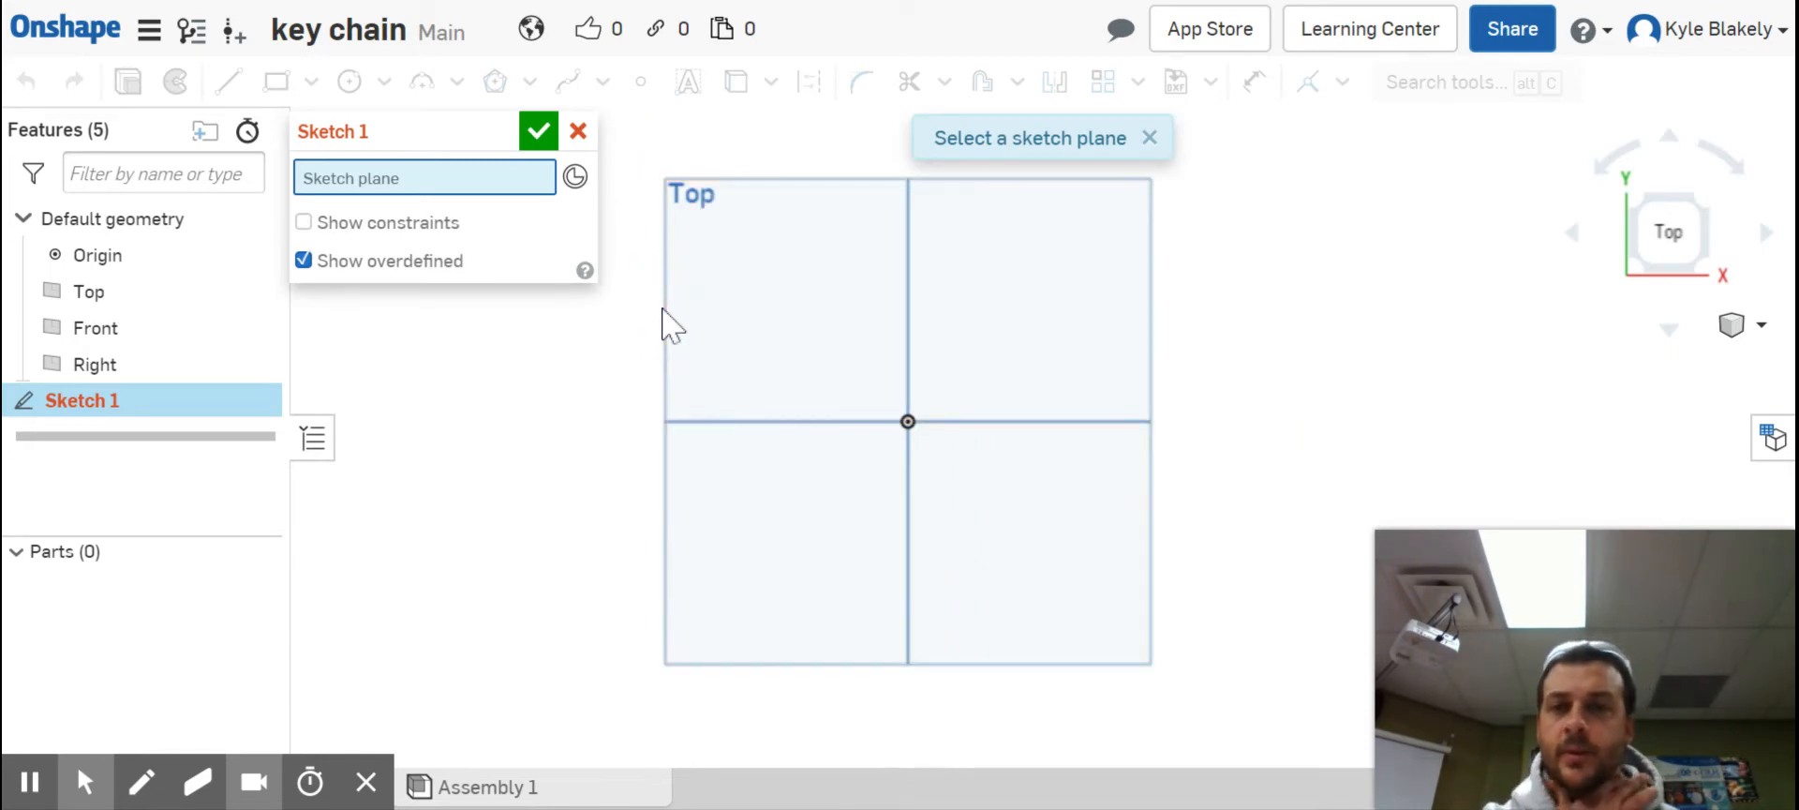
pyautogui.click(662, 309)
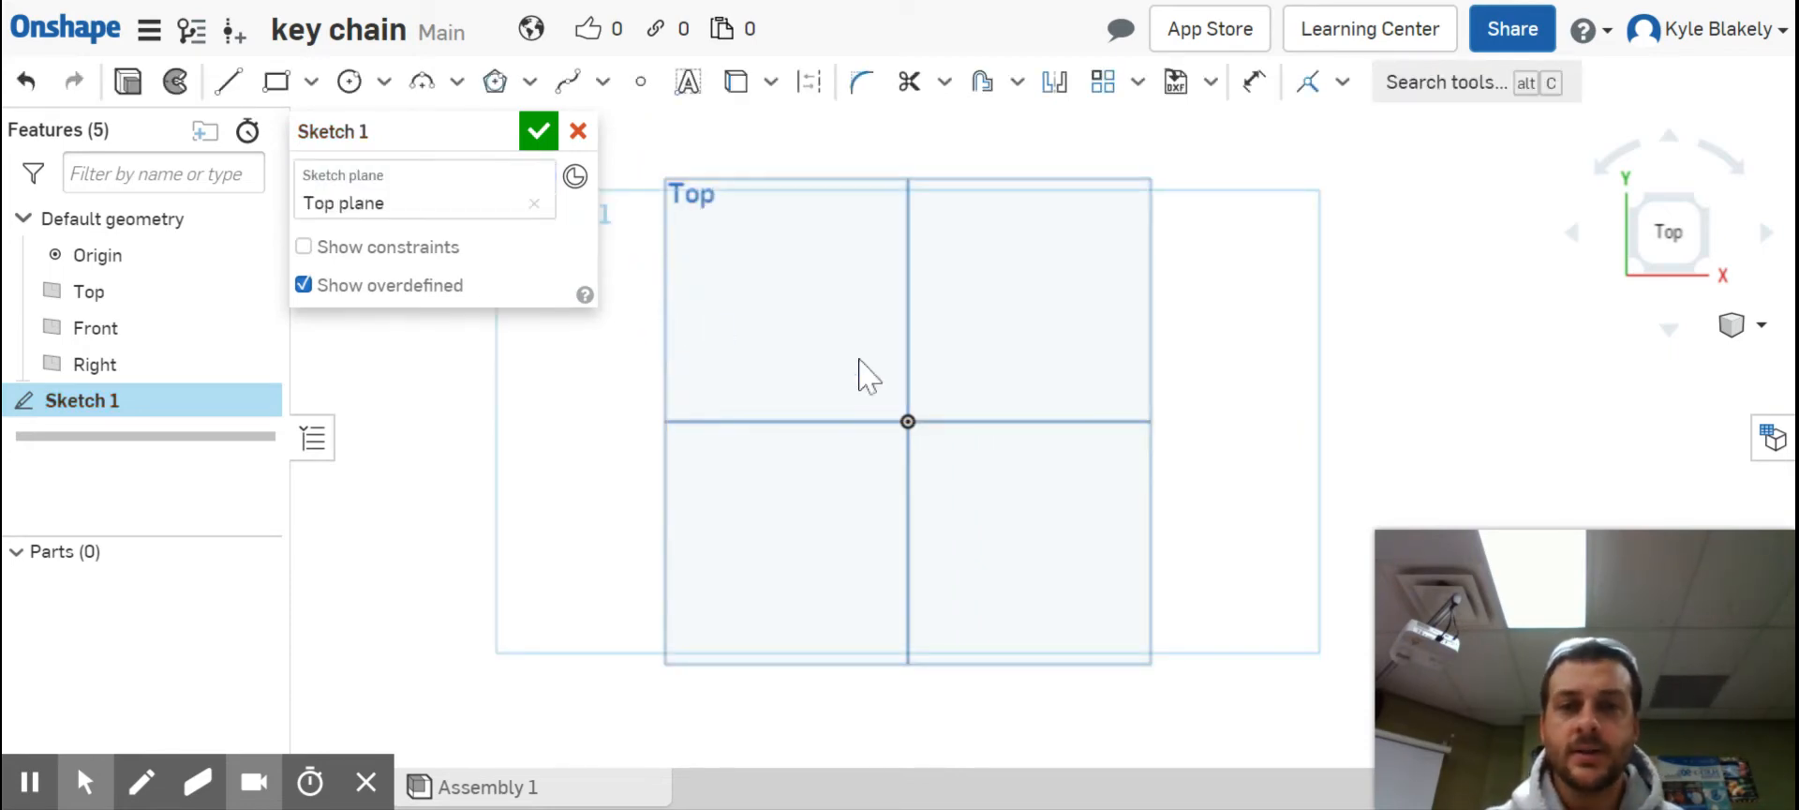
pyautogui.scroll(1, 1310, 580)
pyautogui.scroll(-1, 1306, 580)
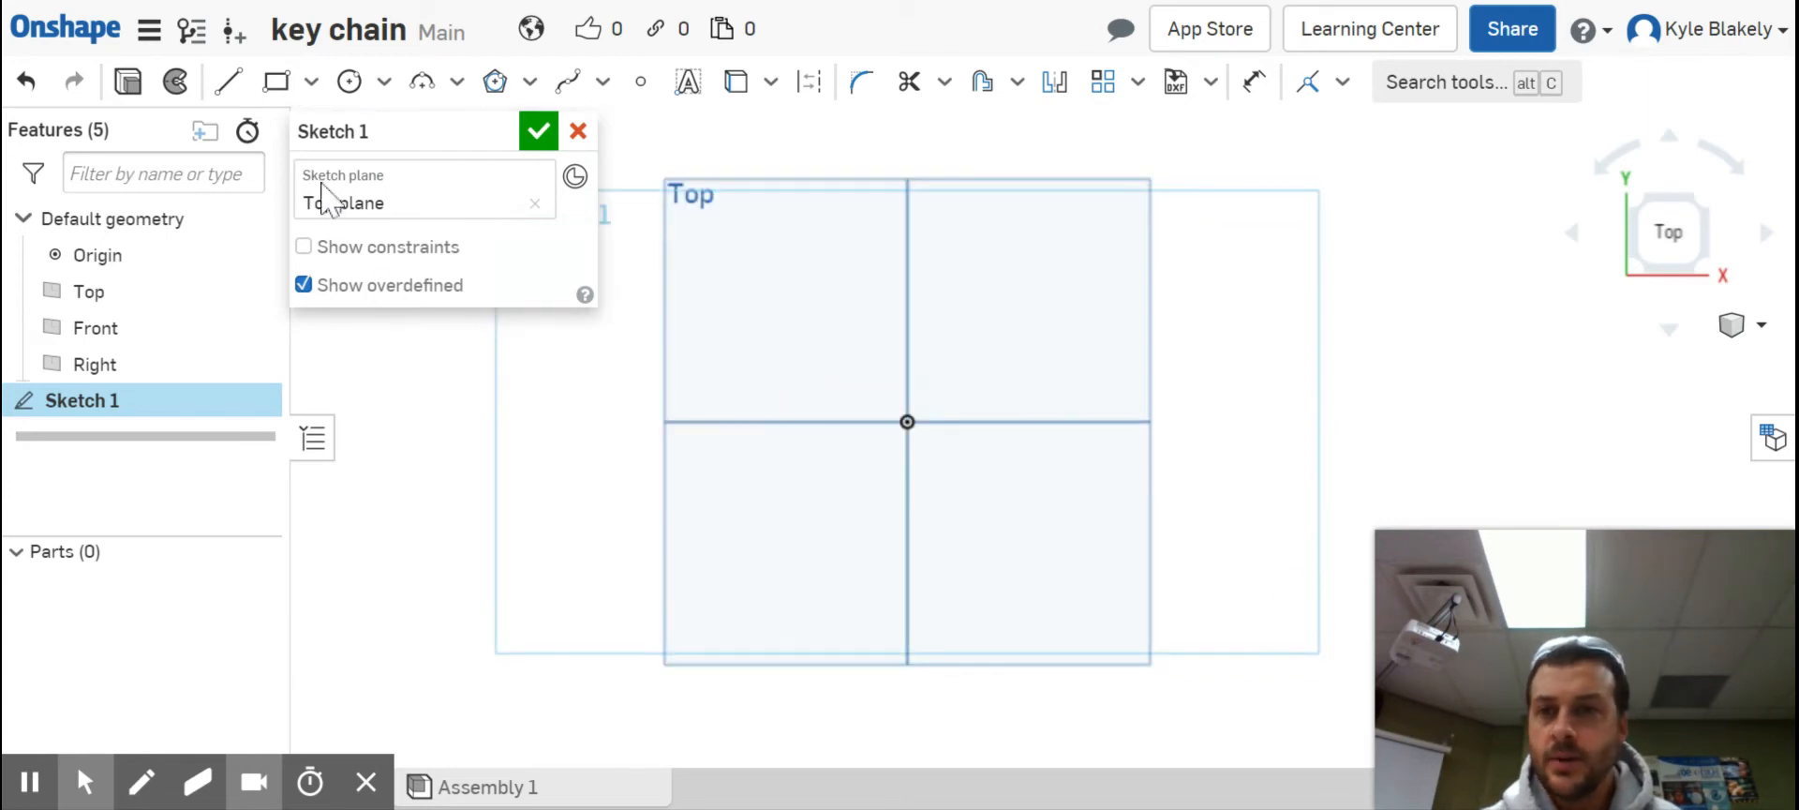
# - Draw a center point rectangle about 4.36 in wide and 1.36 in high, centered on the origin
pyautogui.click(312, 83)
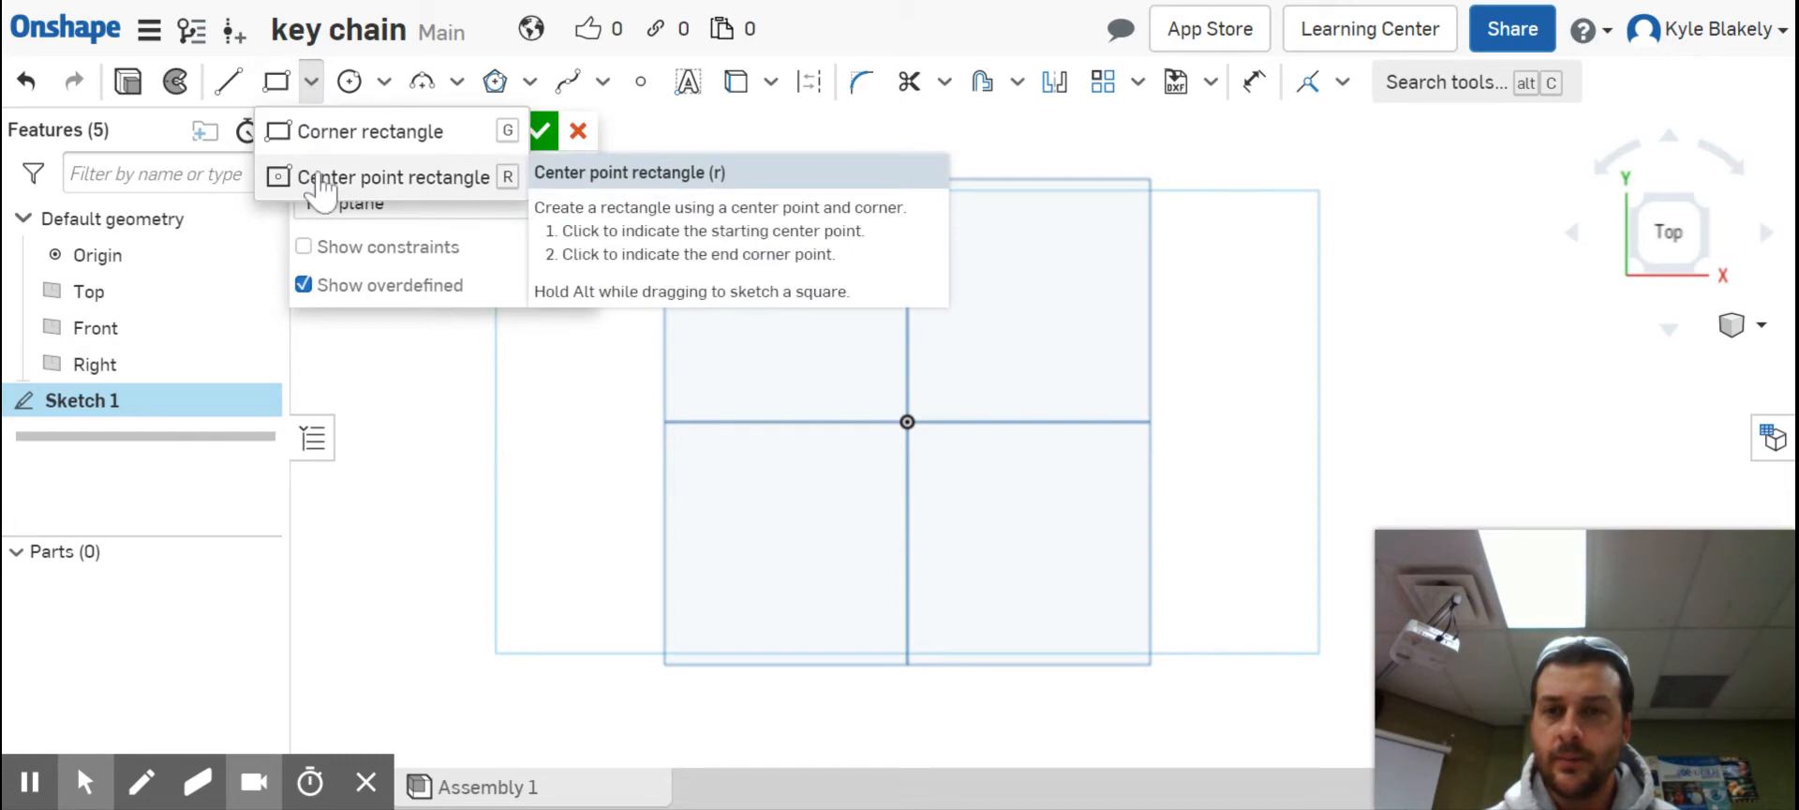
pyautogui.click(319, 178)
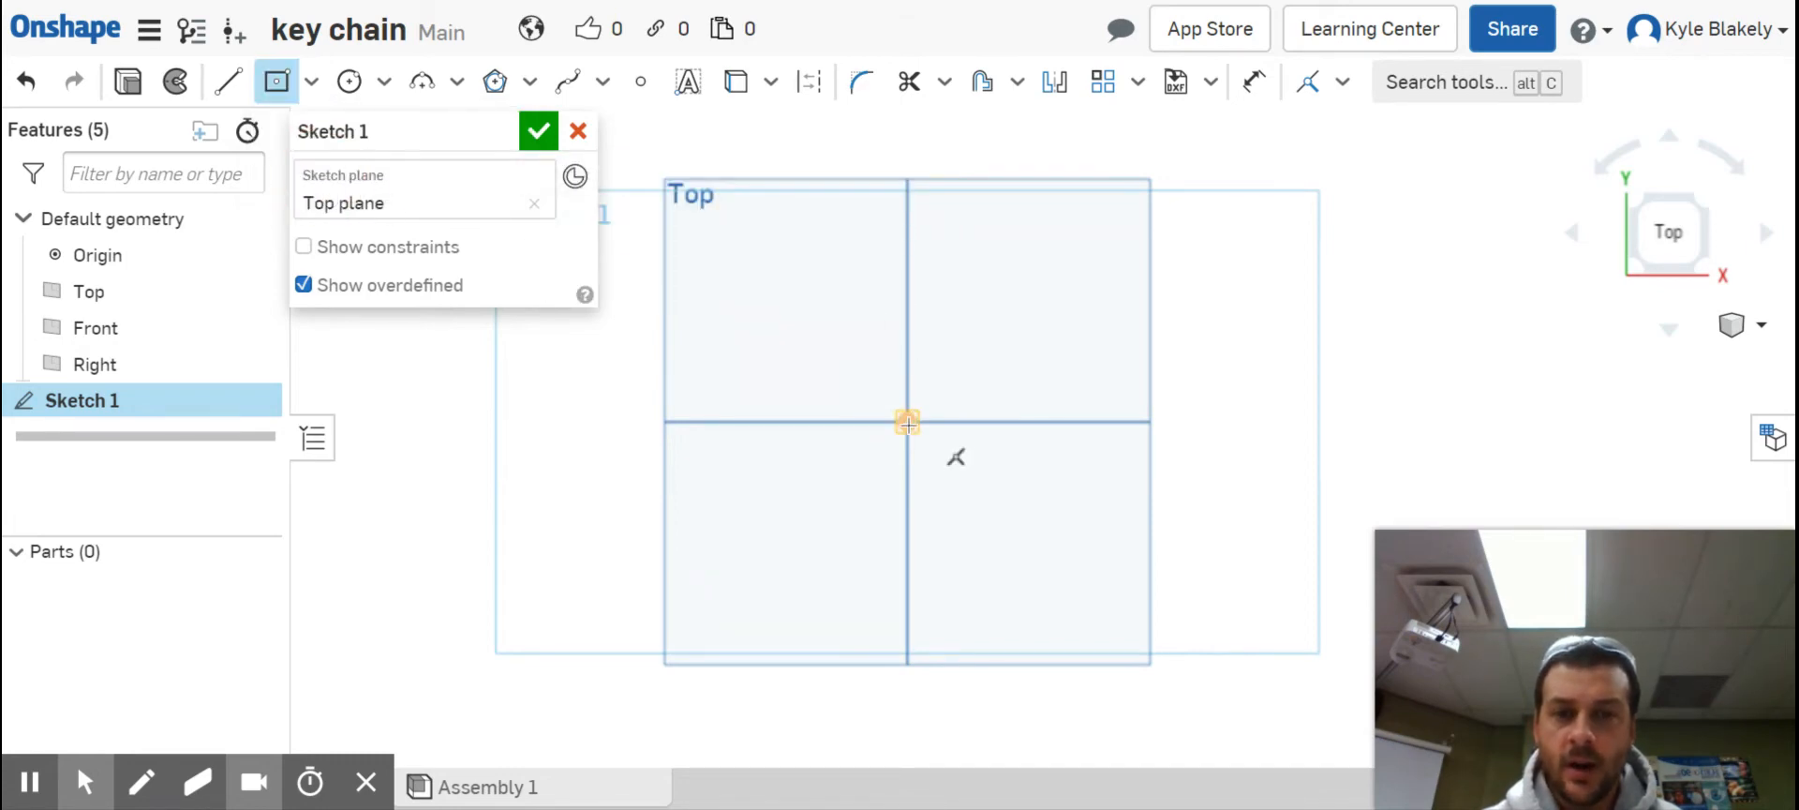
pyautogui.click(907, 421)
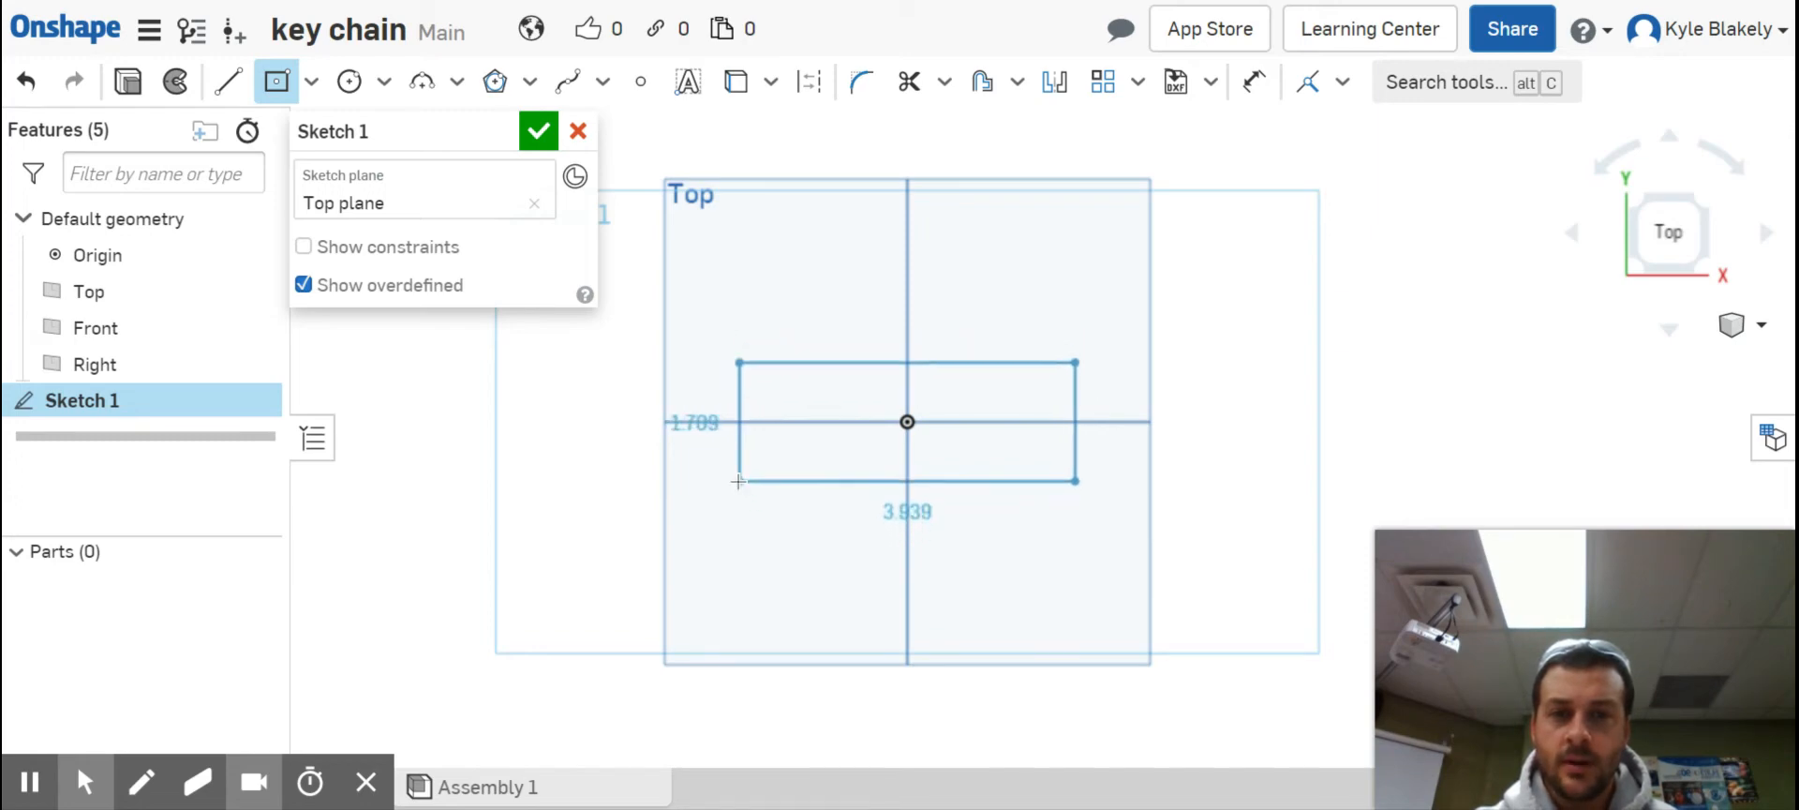
pyautogui.click(732, 478)
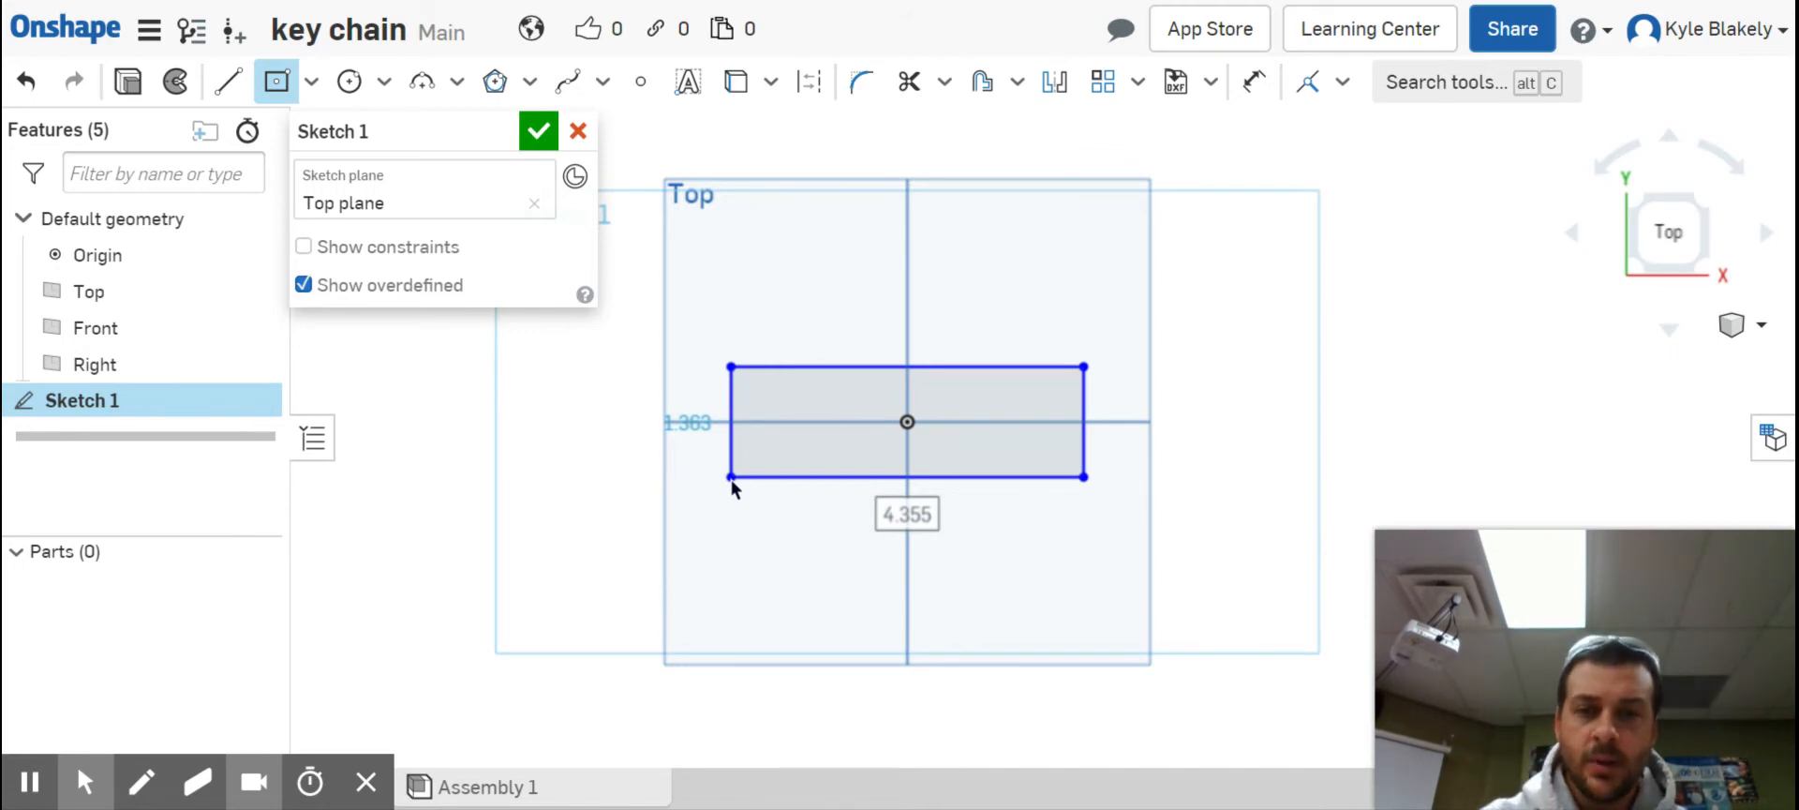
# - Set the rectangle's width to 3 in and its height to 1 in, and finish the sketch
pyautogui.write('3')
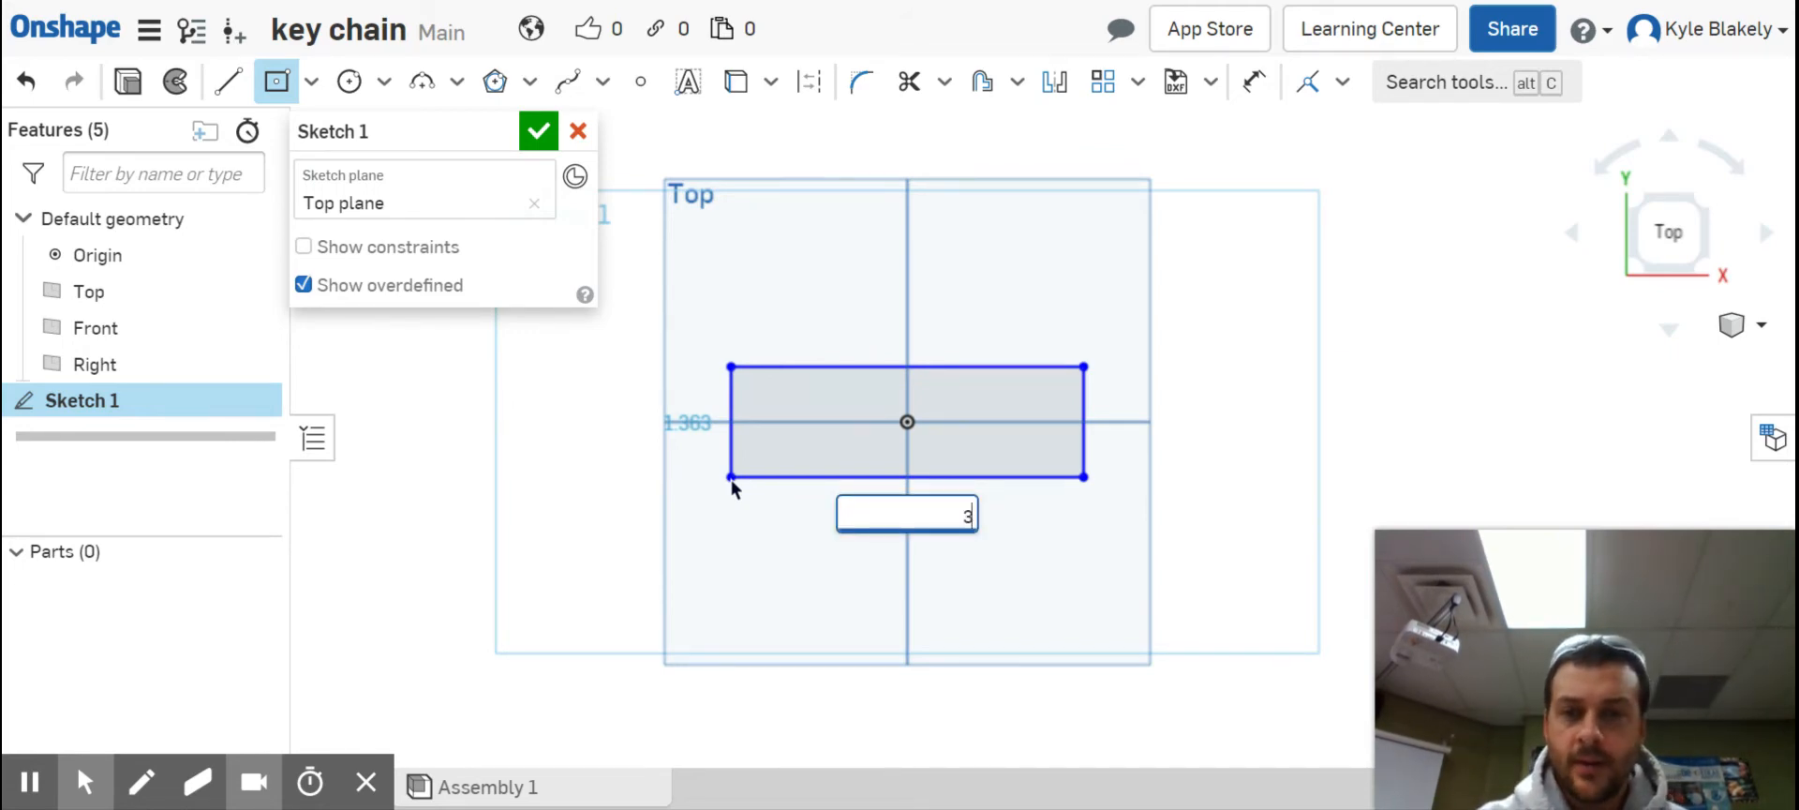
pyautogui.press('Return')
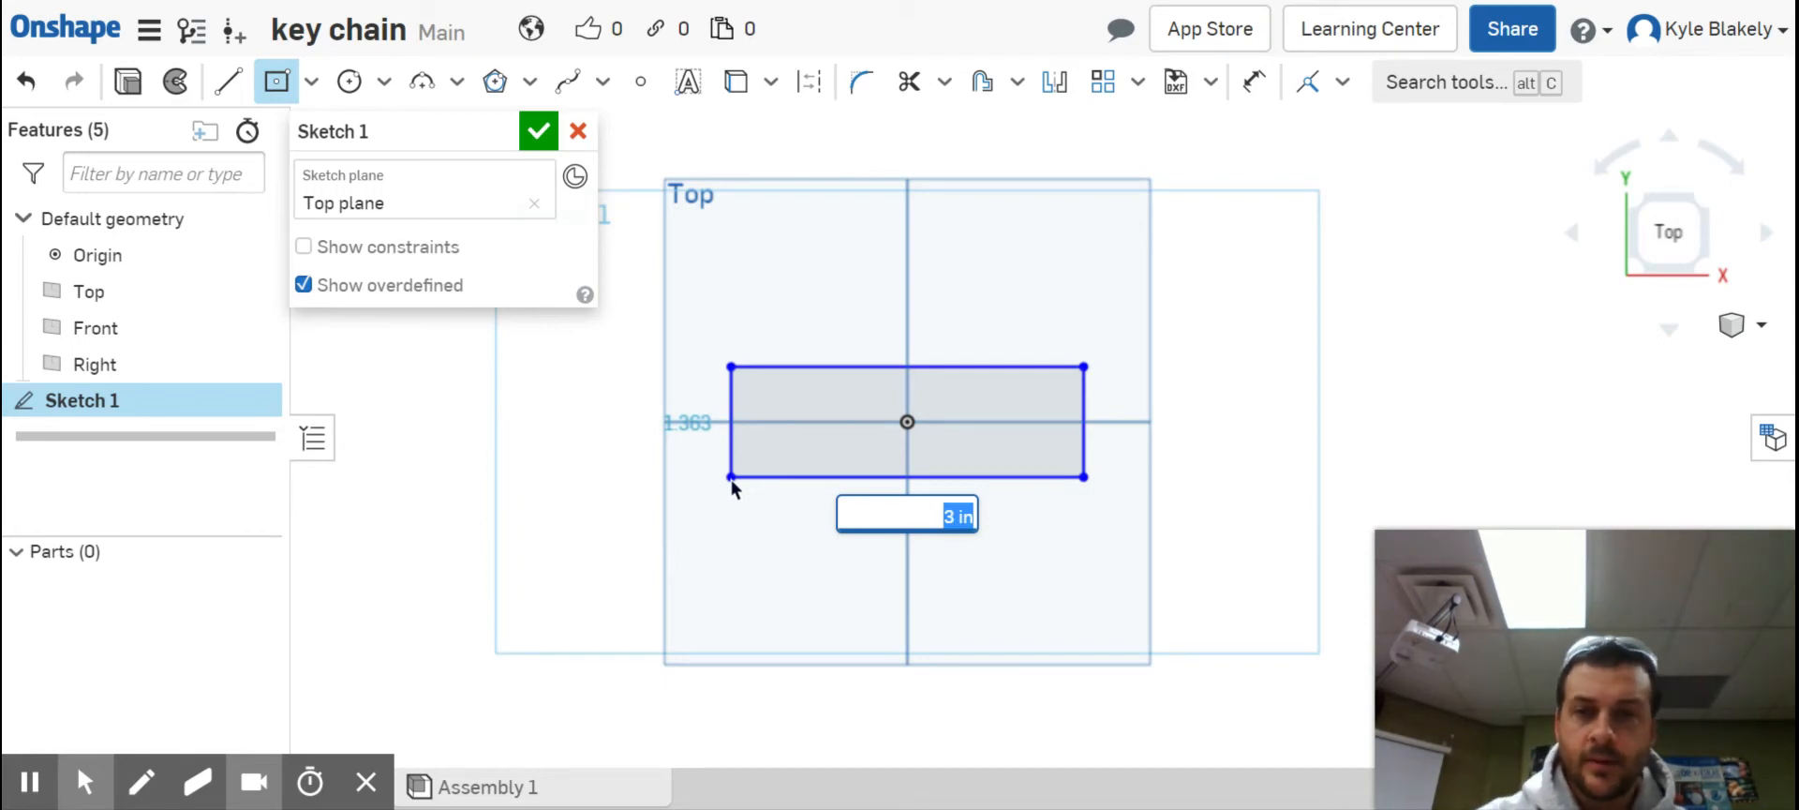
pyautogui.press('Return')
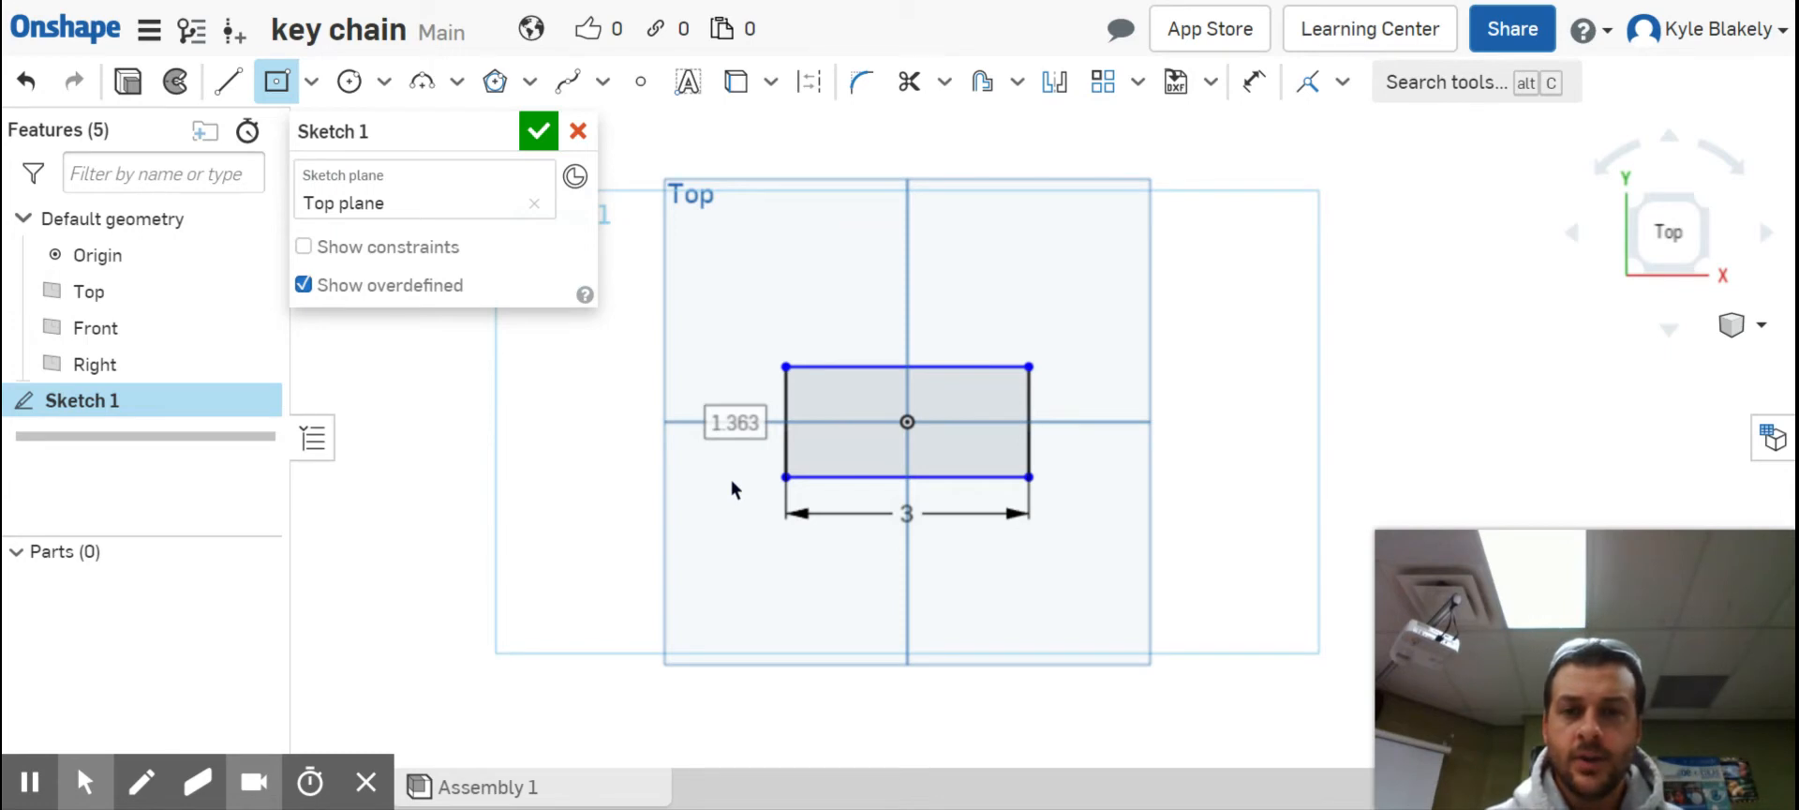
pyautogui.click(744, 432)
pyautogui.write('1')
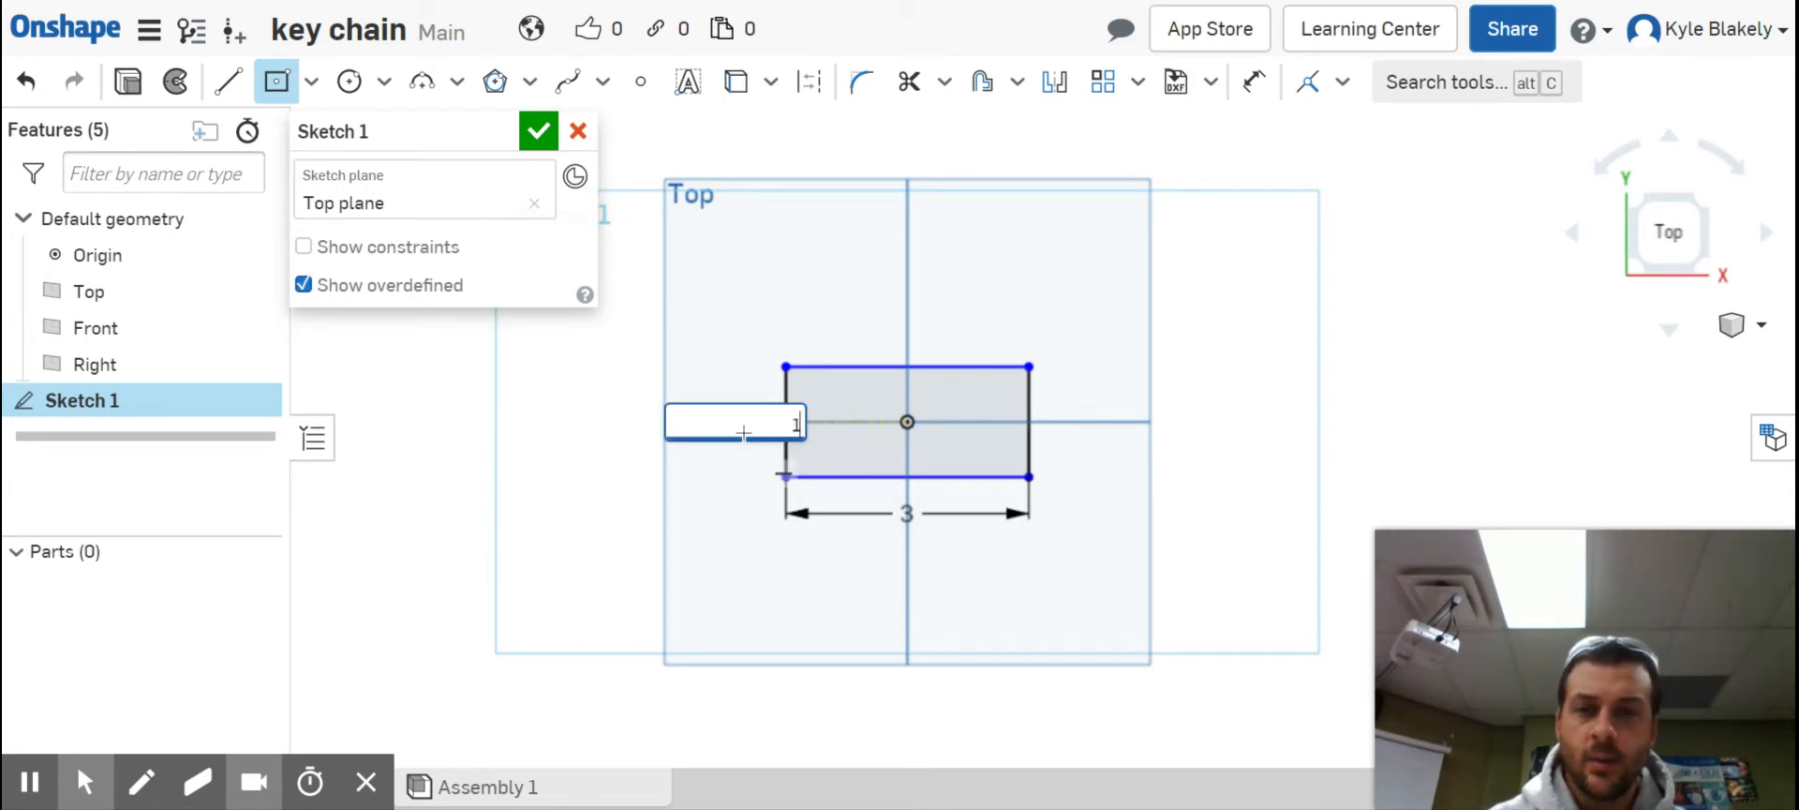
pyautogui.press('Return')
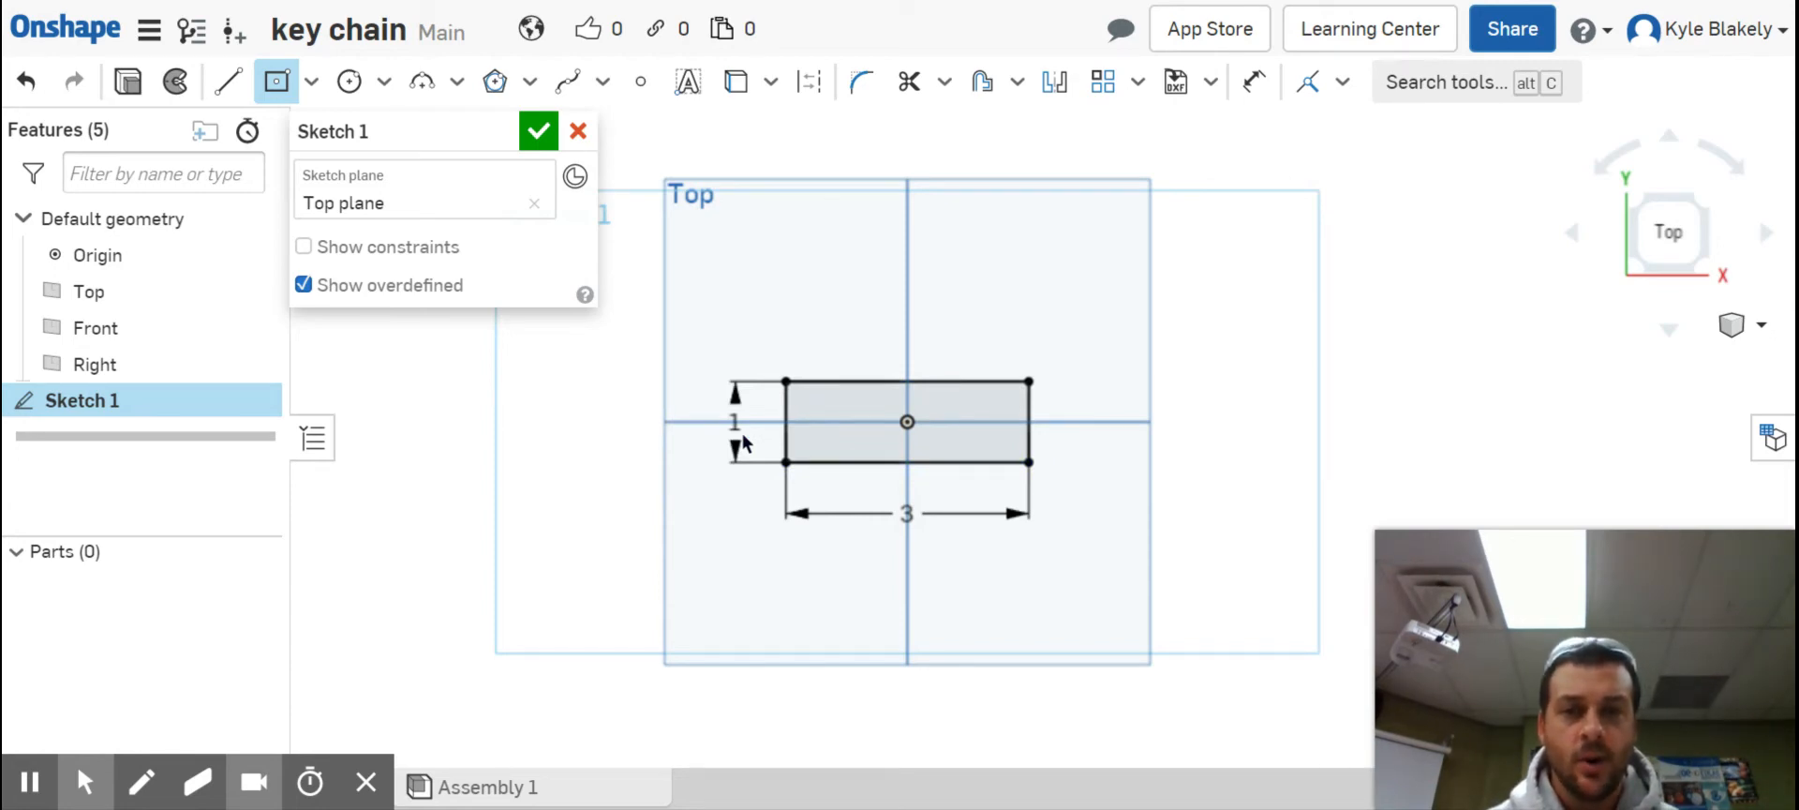
pyautogui.scroll(-3, 829, 431)
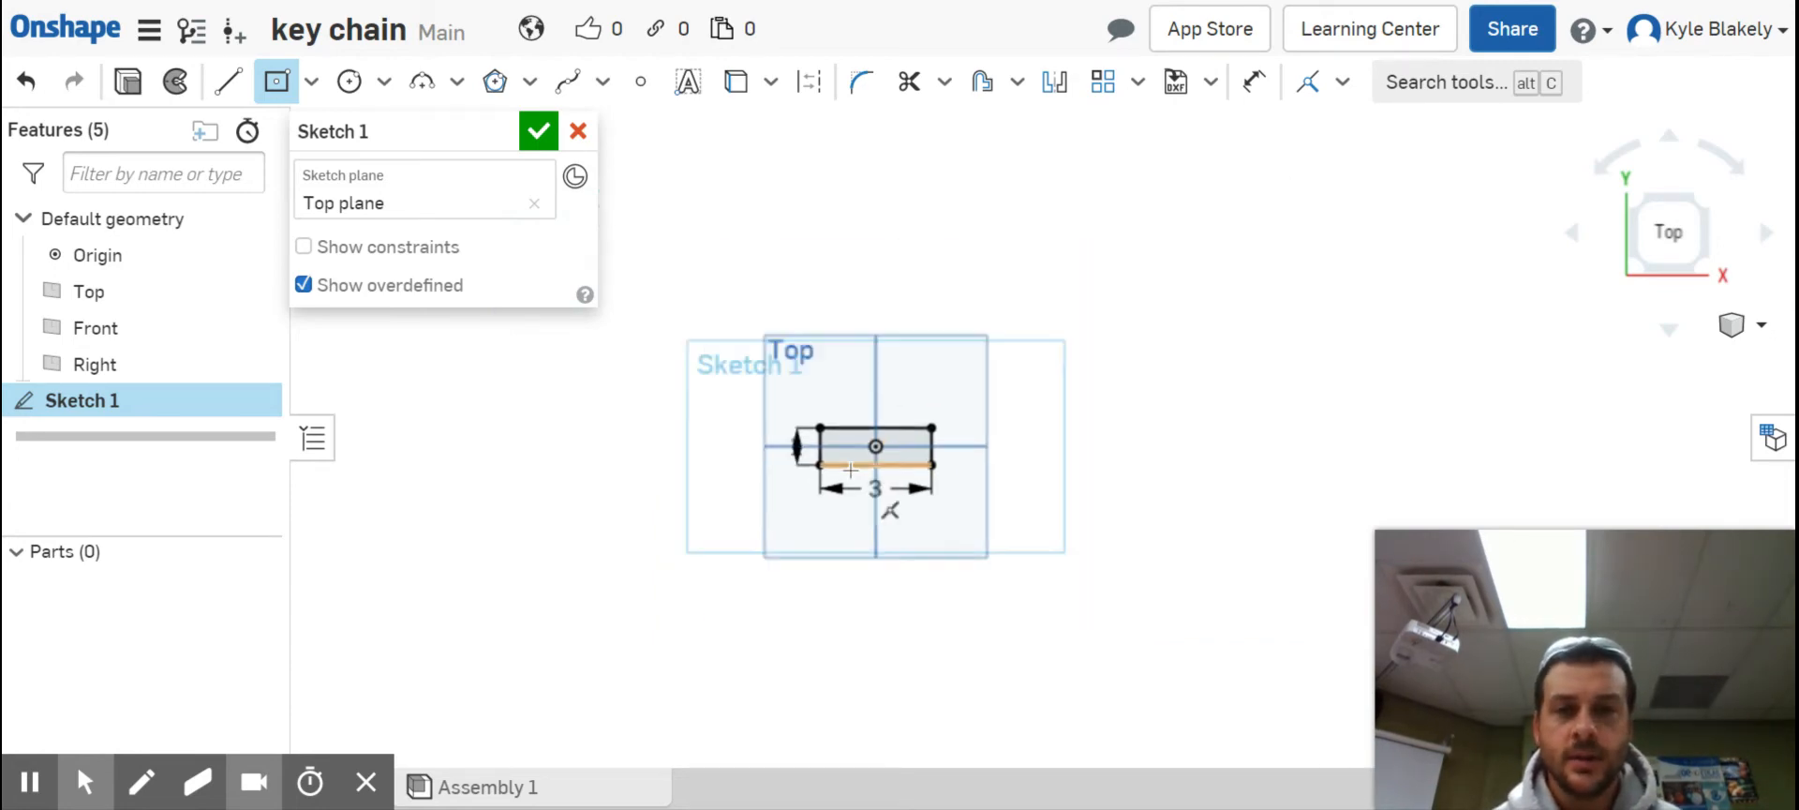
pyautogui.scroll(2, 844, 459)
pyautogui.scroll(4, 856, 481)
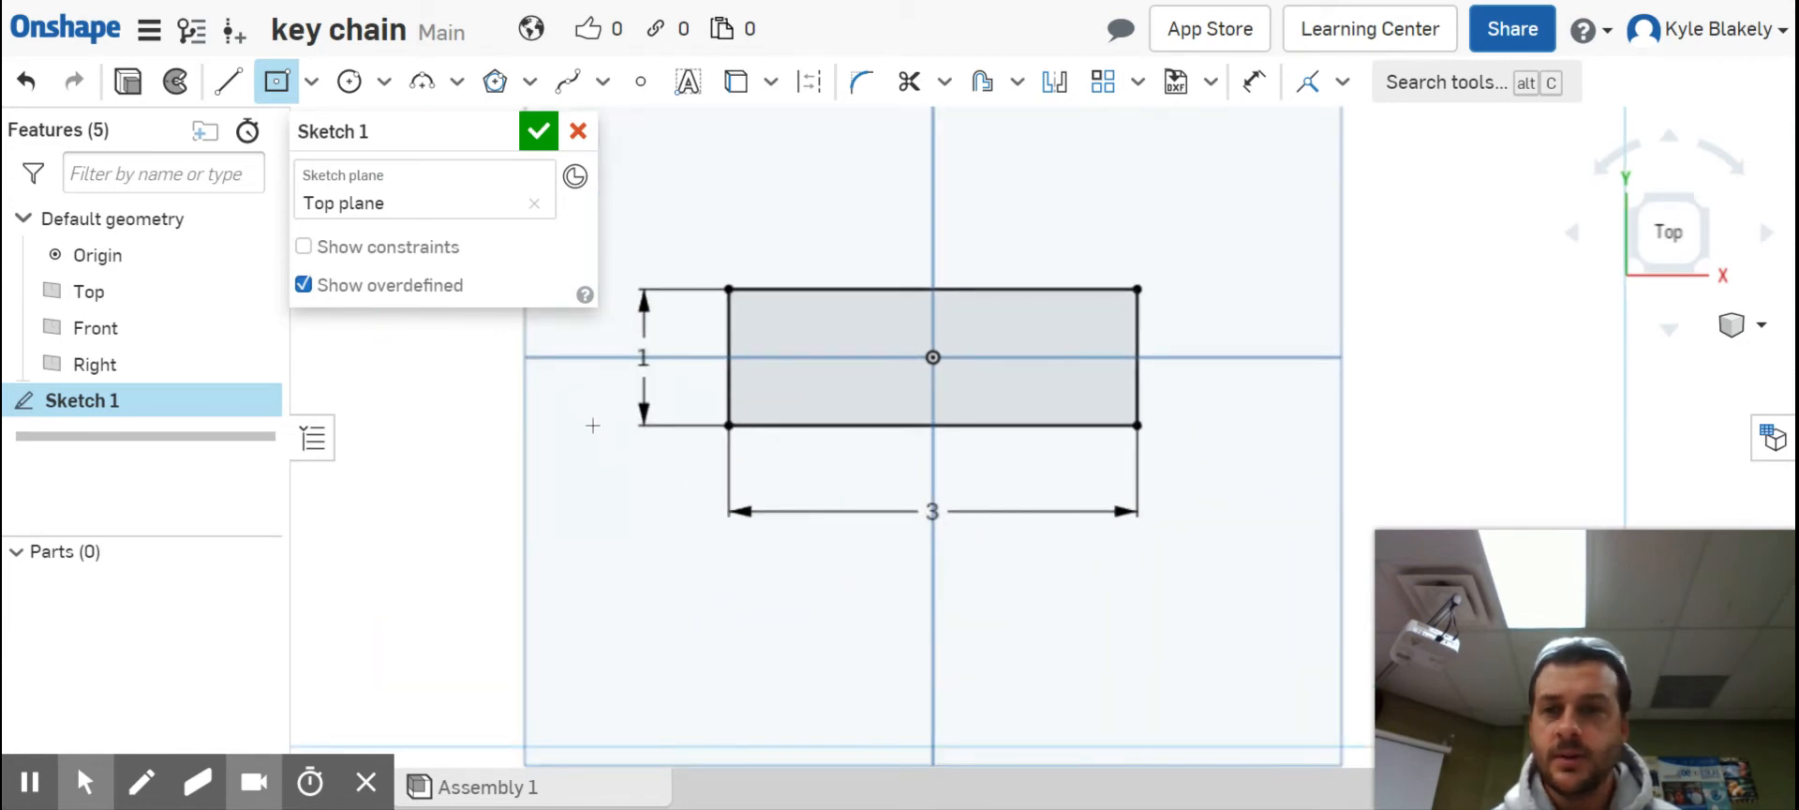
pyautogui.click(539, 136)
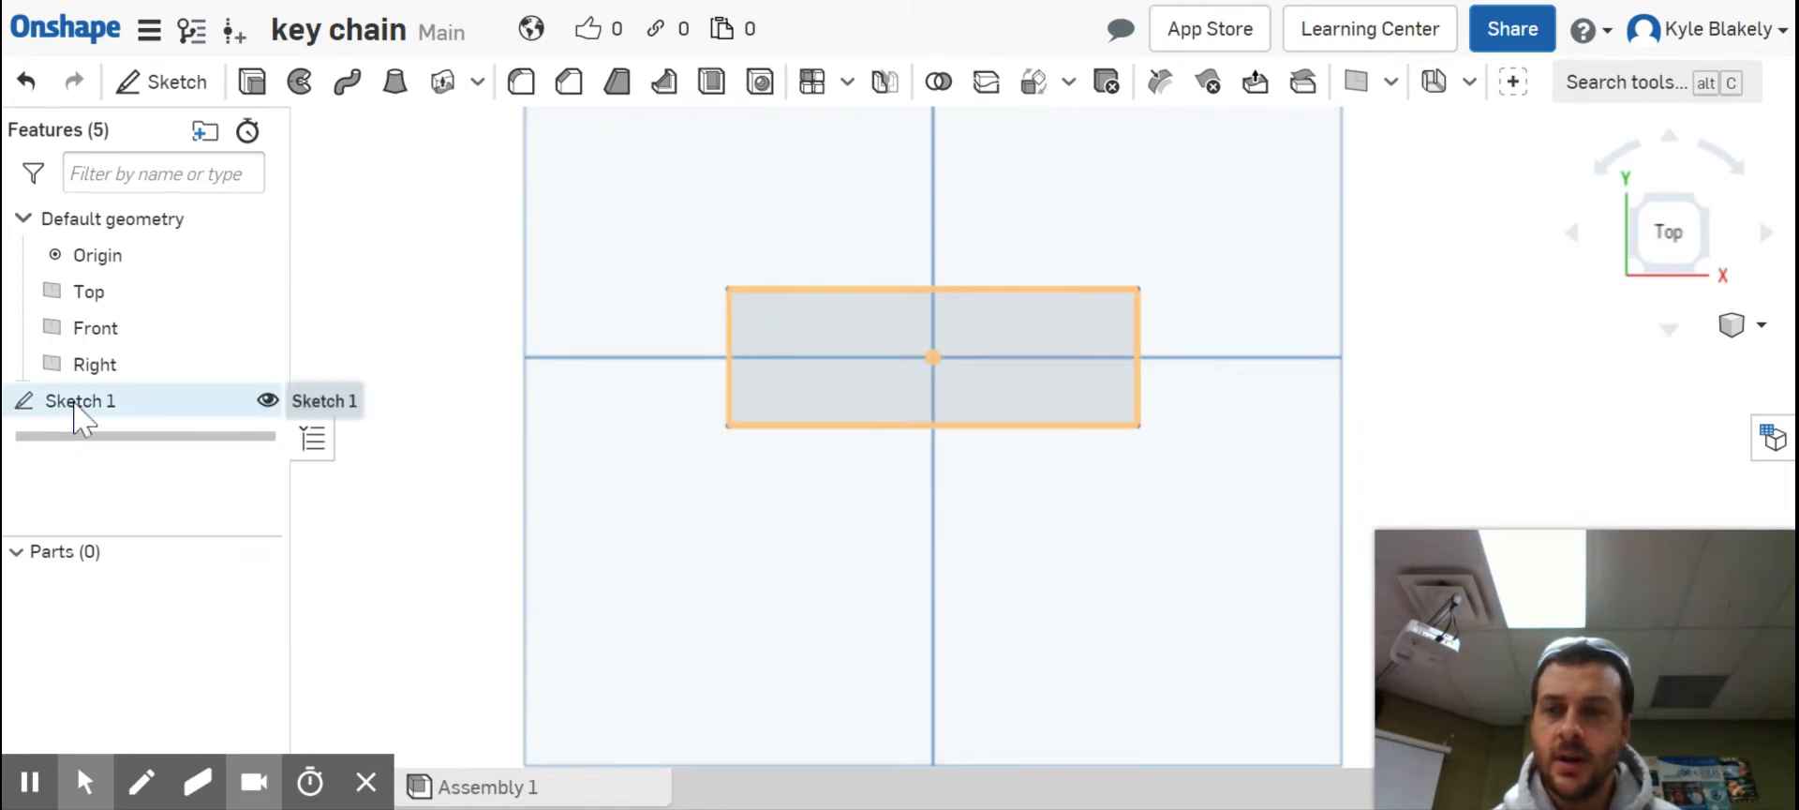
# - Rename the rectangle's sketch as "keychain sketch"
pyautogui.click(75, 405)
pyautogui.click(75, 405)
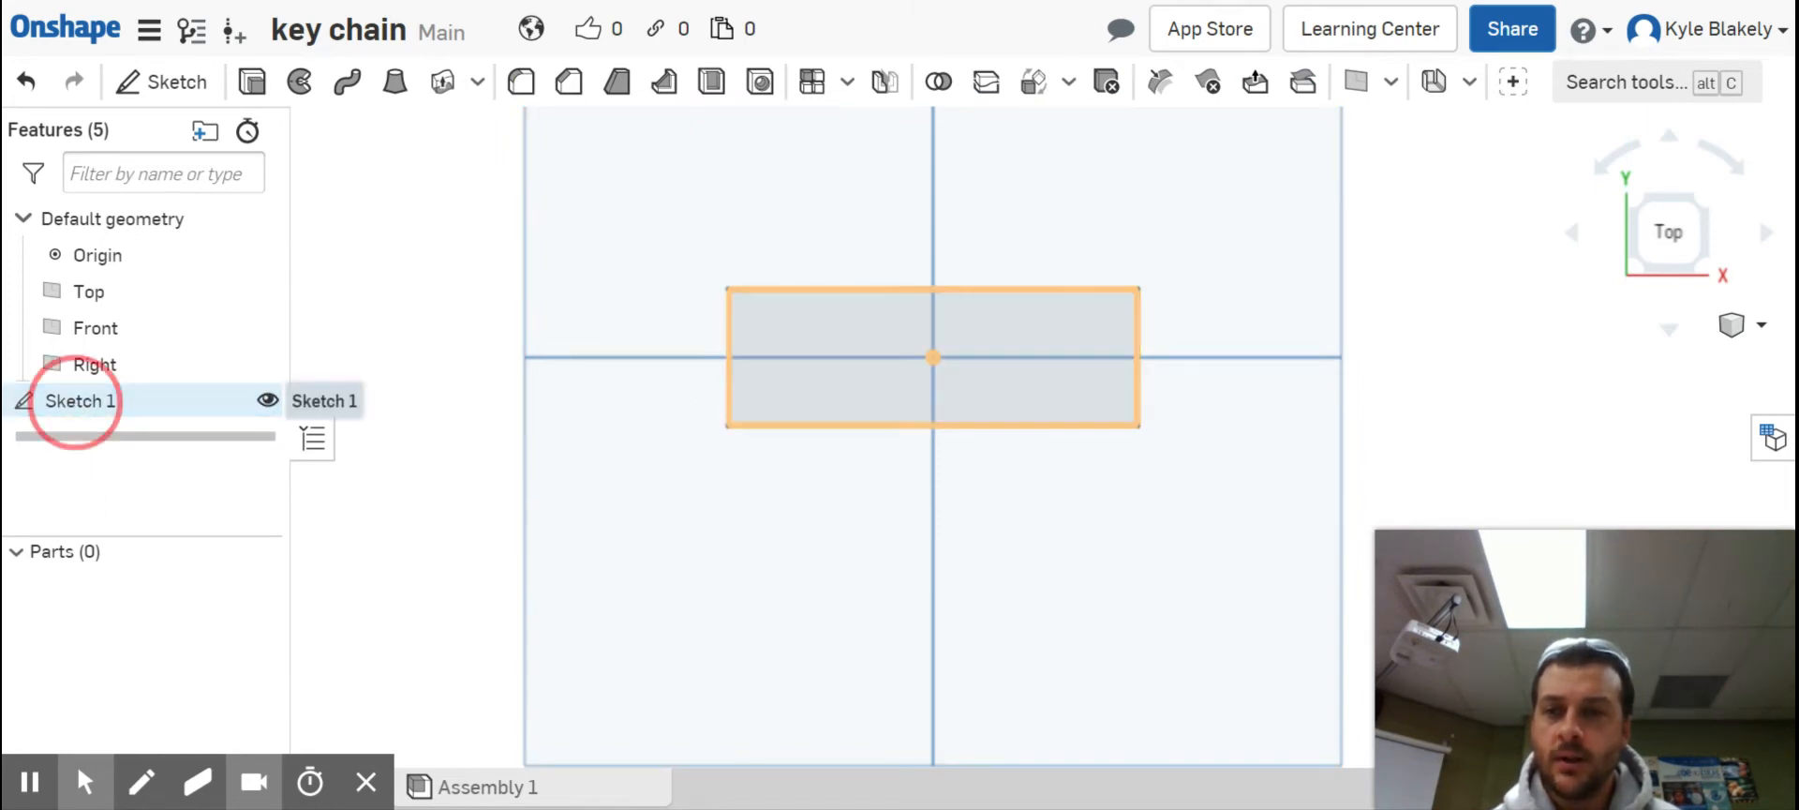
pyautogui.rightClick(75, 405)
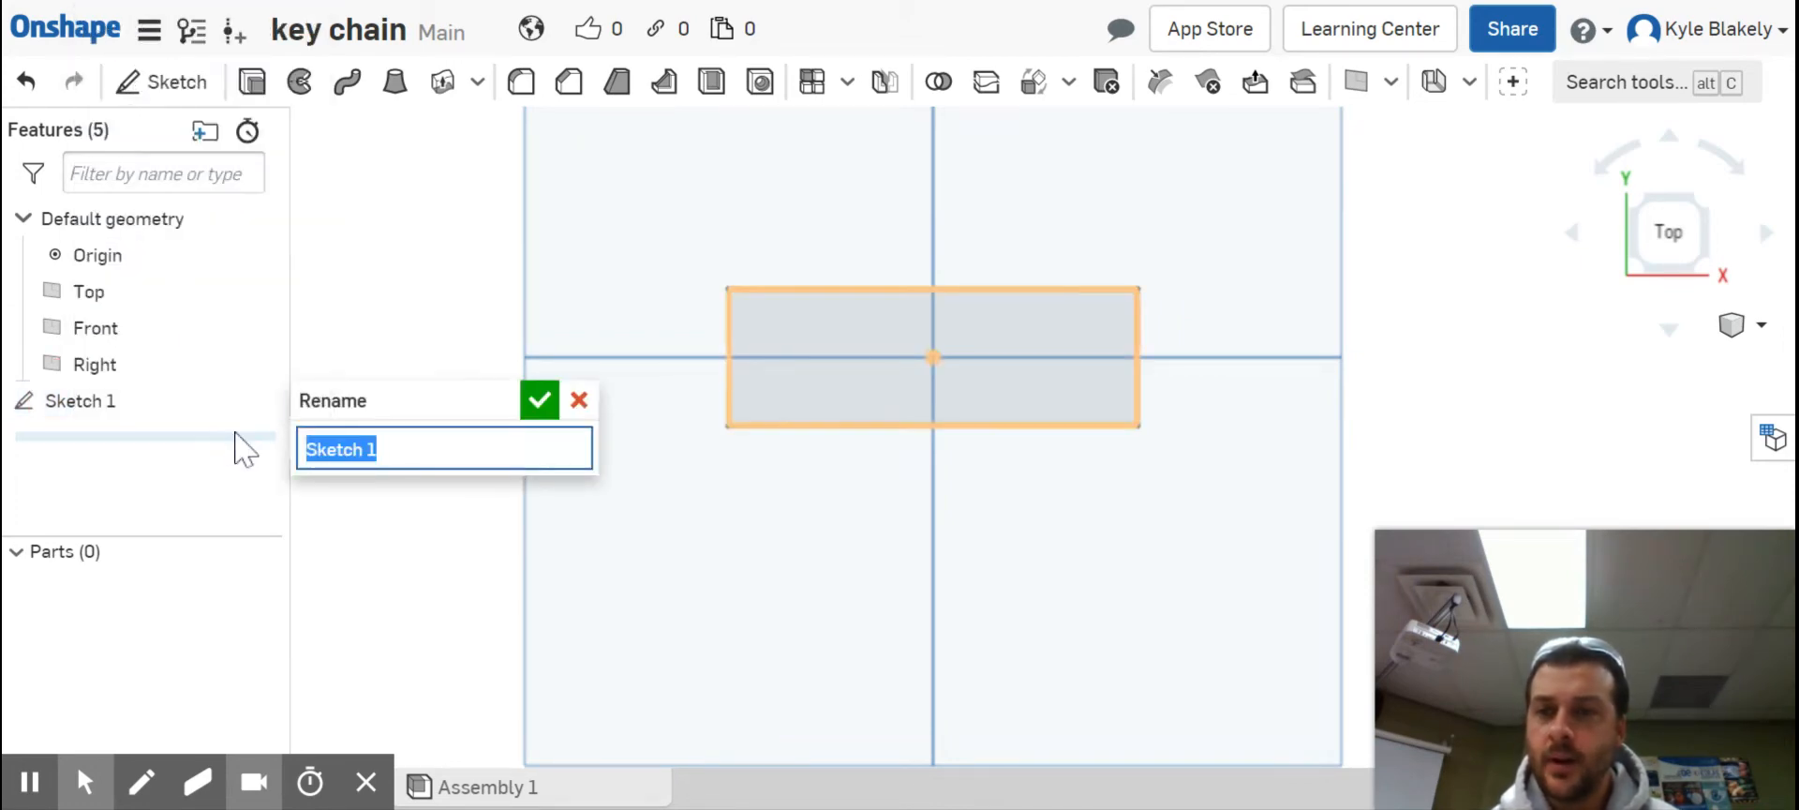
pyautogui.write('keychain ')
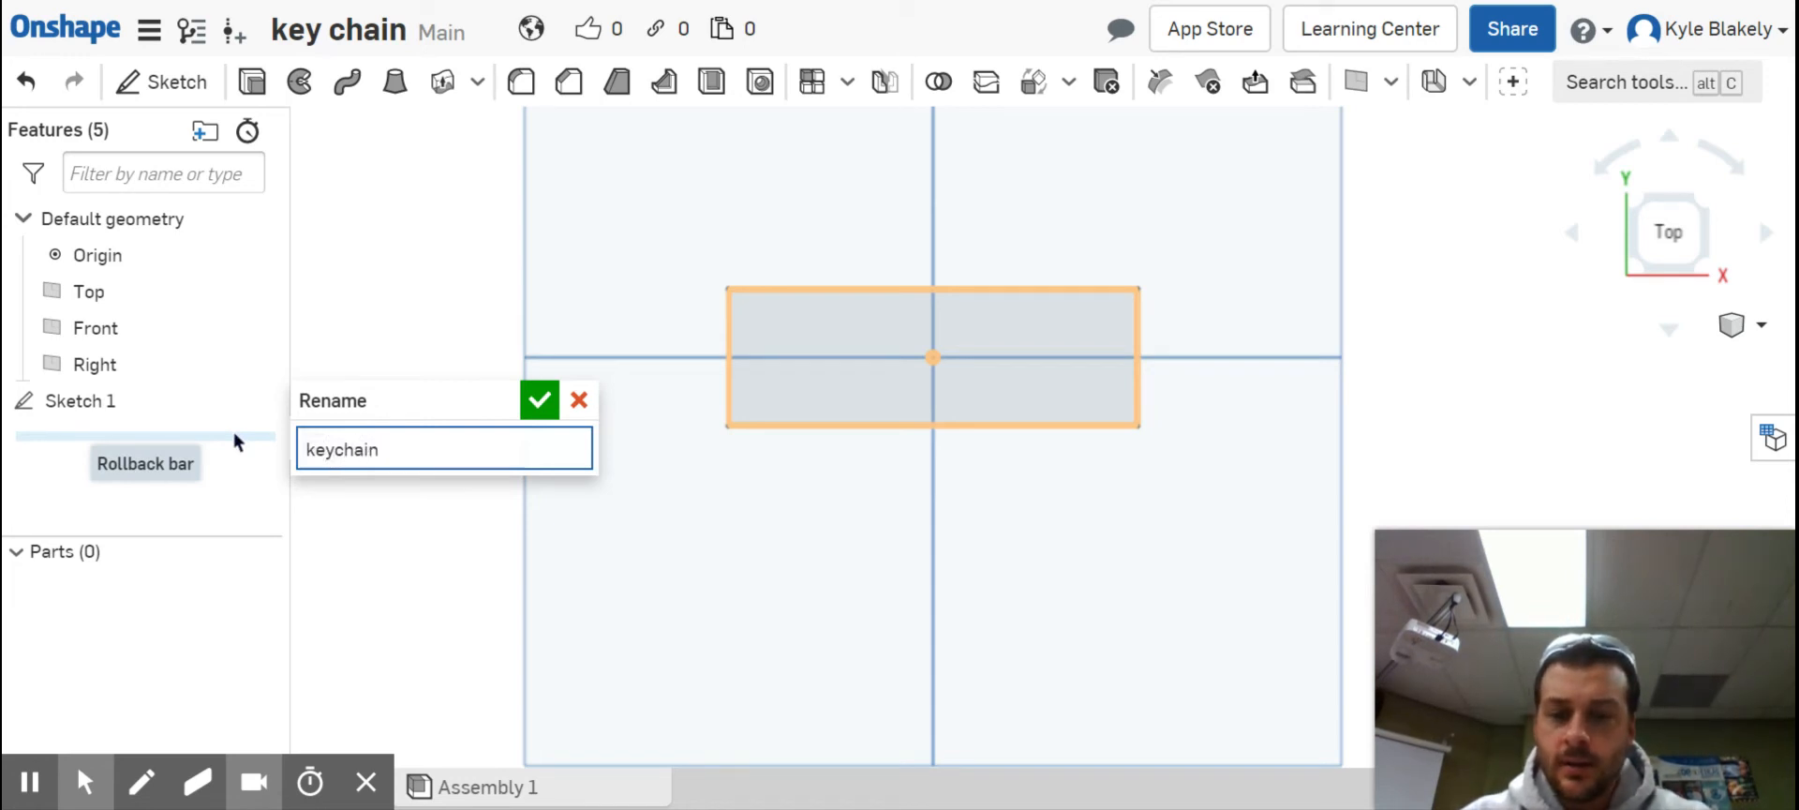
pyautogui.write('sketch')
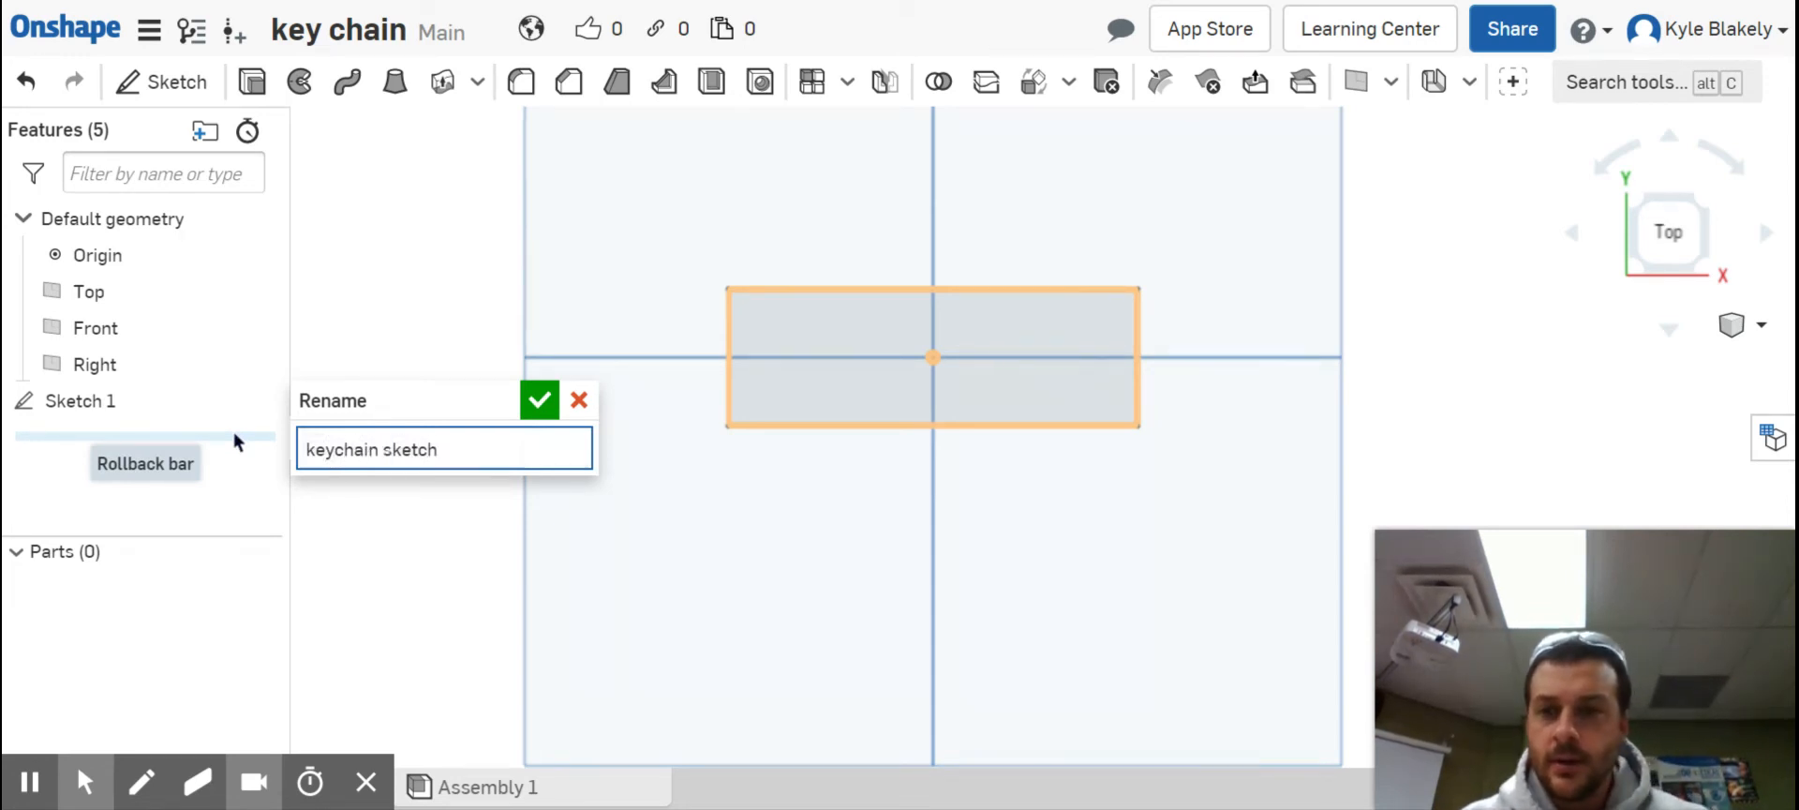
pyautogui.click(540, 401)
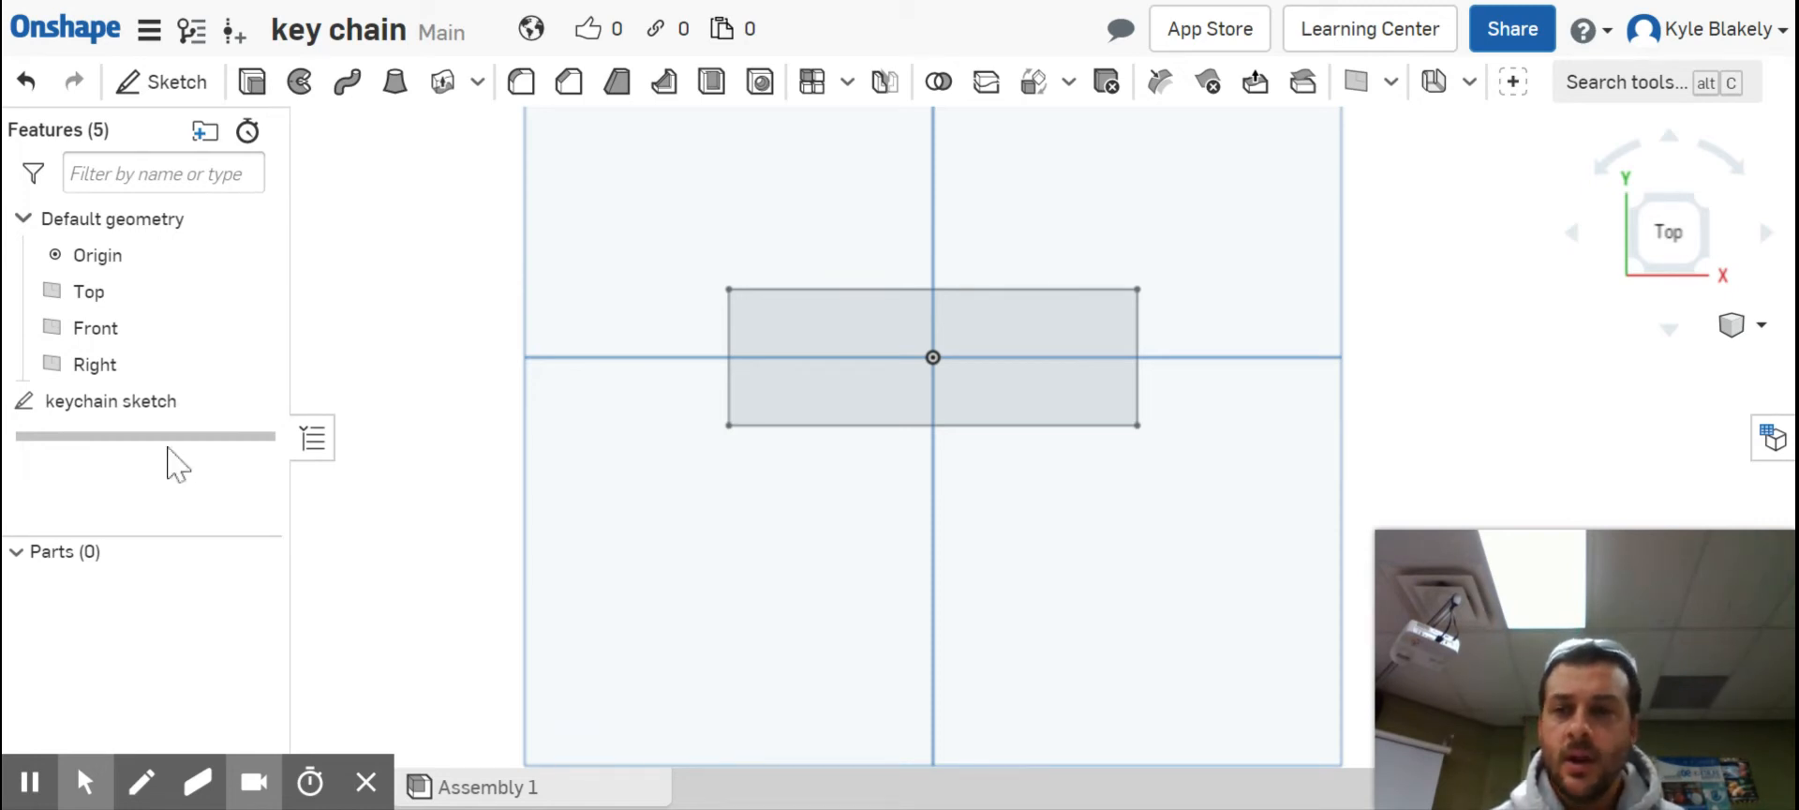
# - Reopen the keychain sketch to review its dimensions, and close it again
pyautogui.rightClick(148, 401)
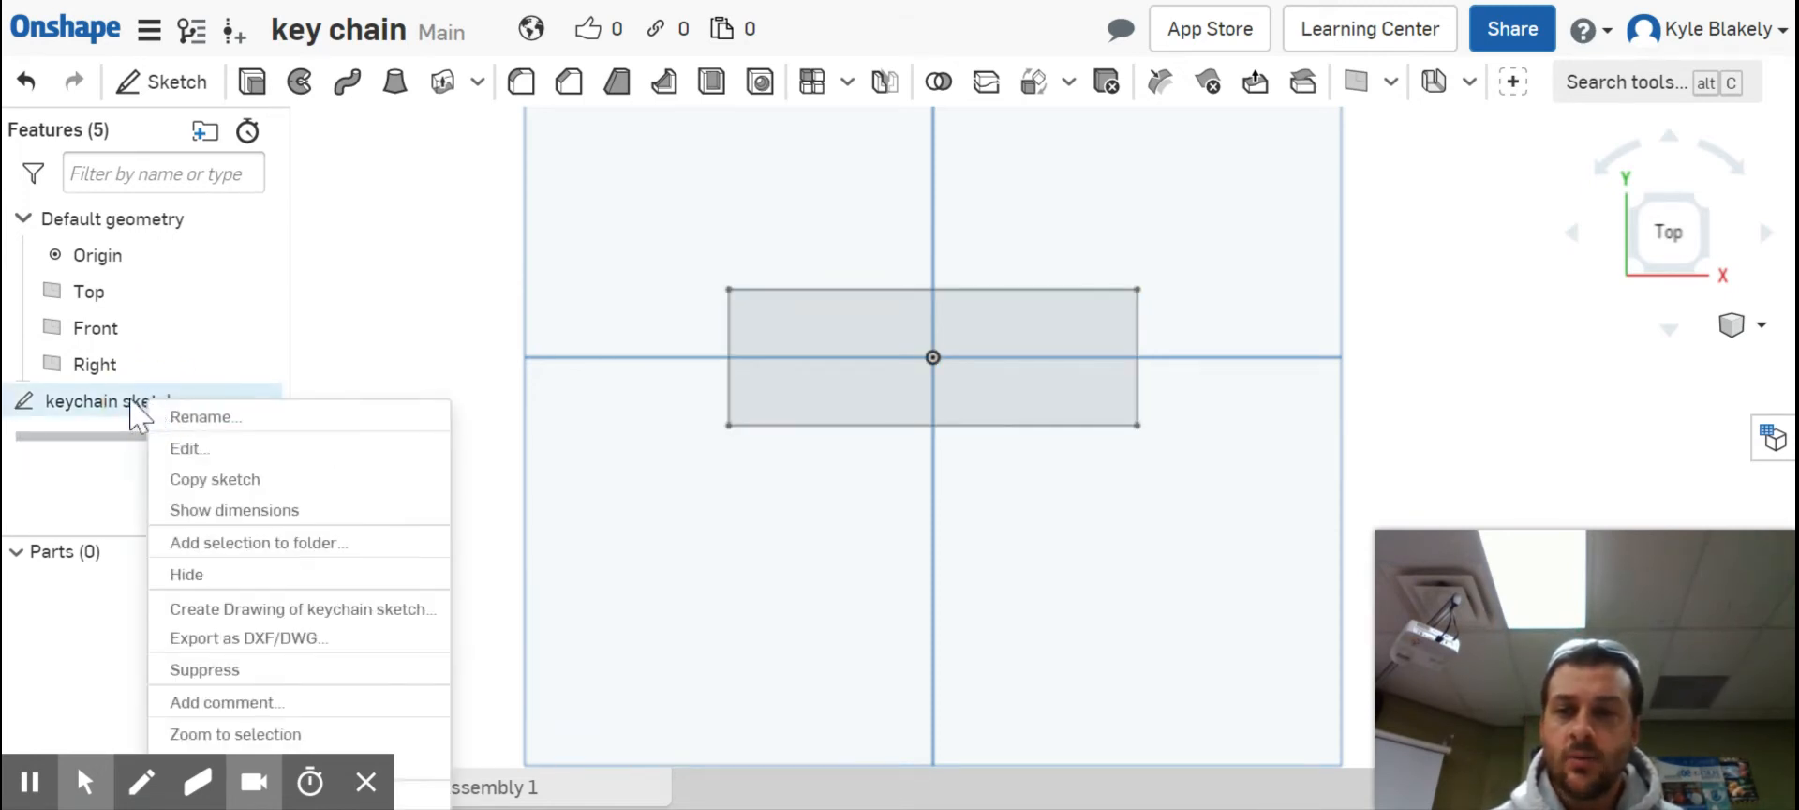
pyautogui.click(176, 449)
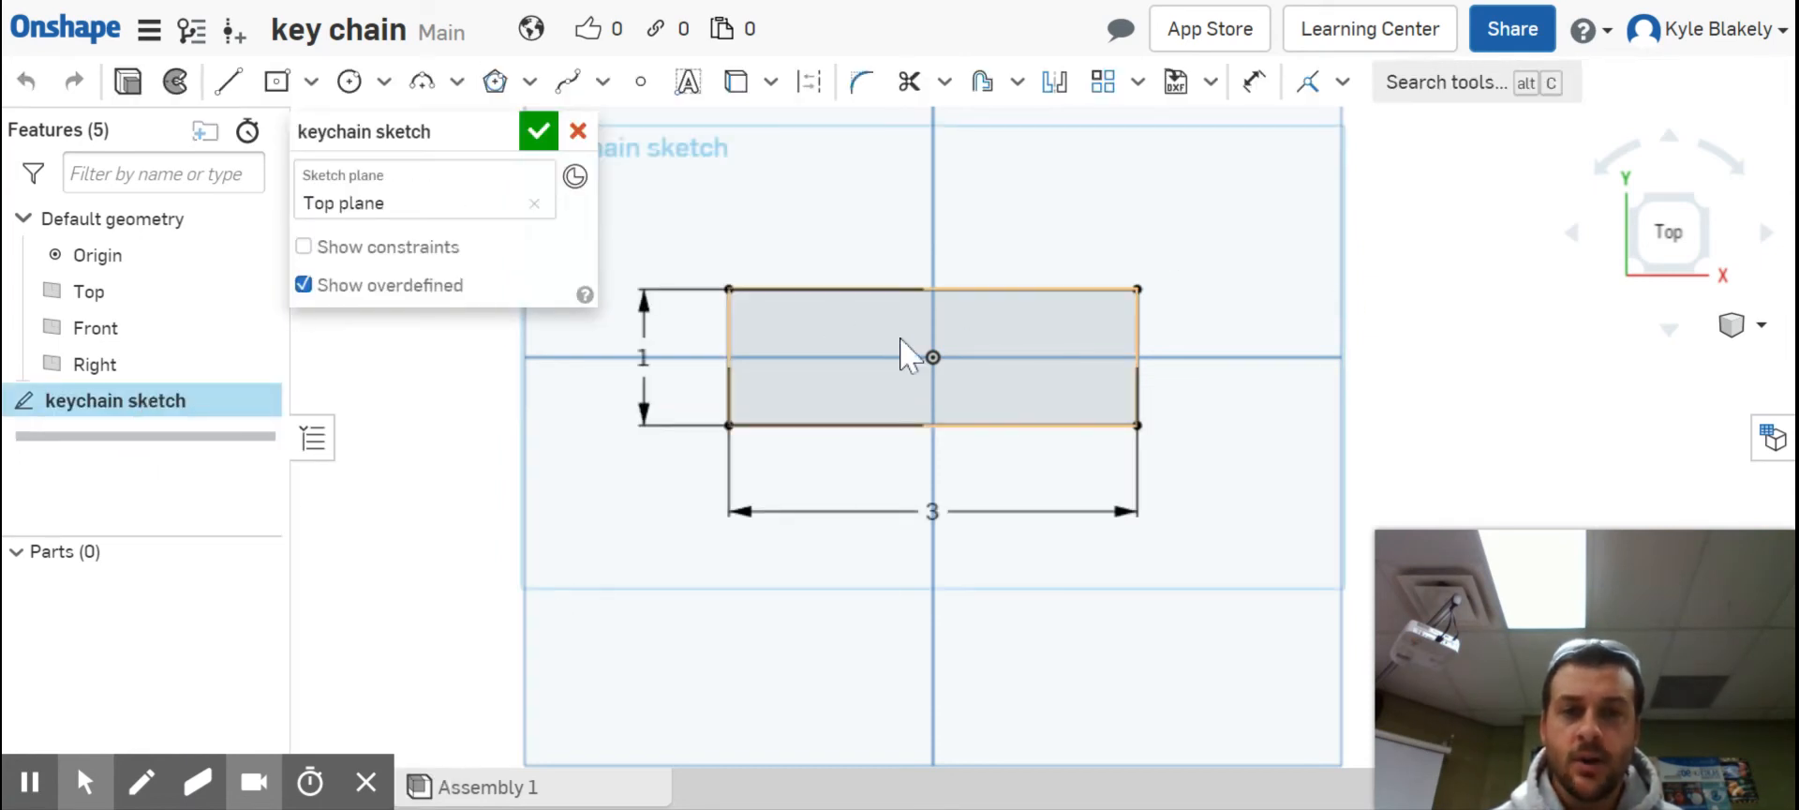
pyautogui.click(538, 130)
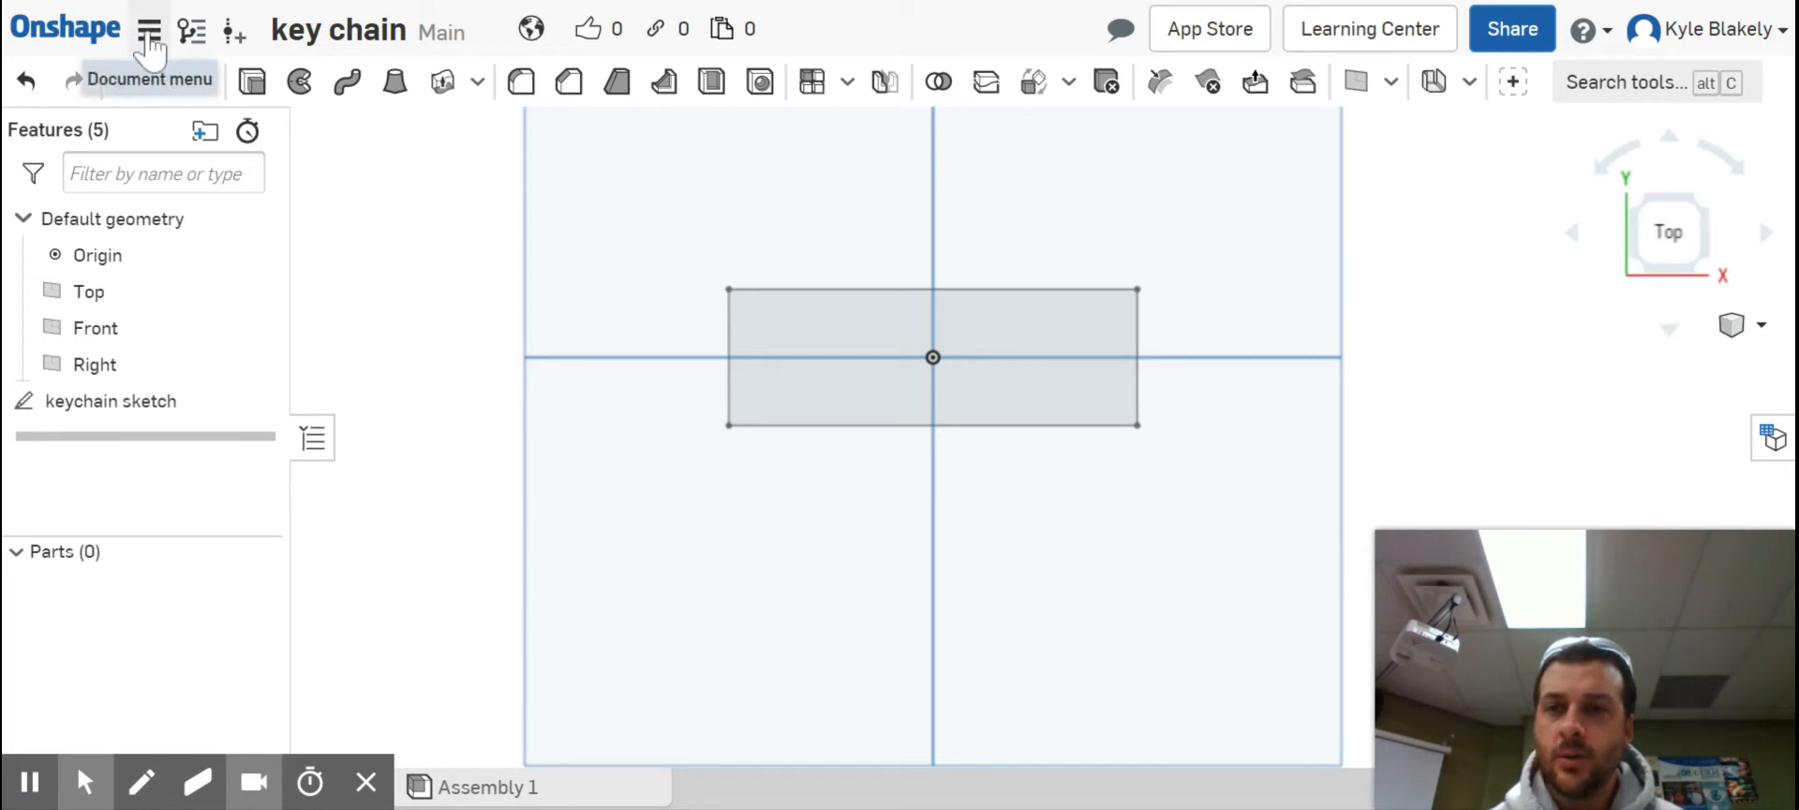
# - Review the document's workspace units and accept them with inch as the default length unit
pyautogui.click(149, 33)
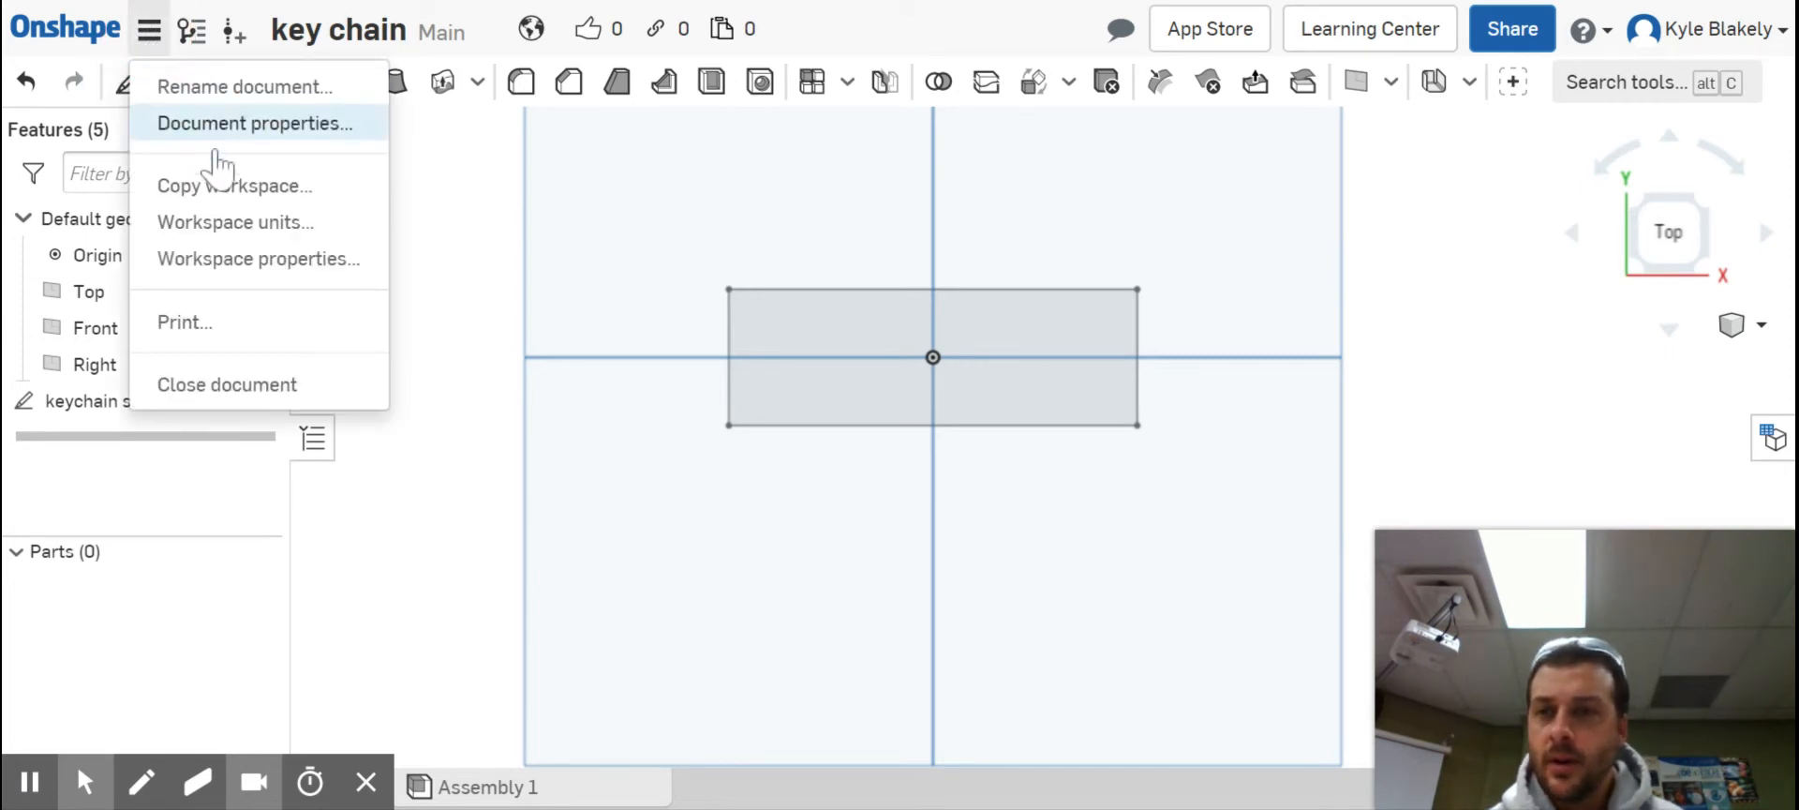
pyautogui.click(221, 223)
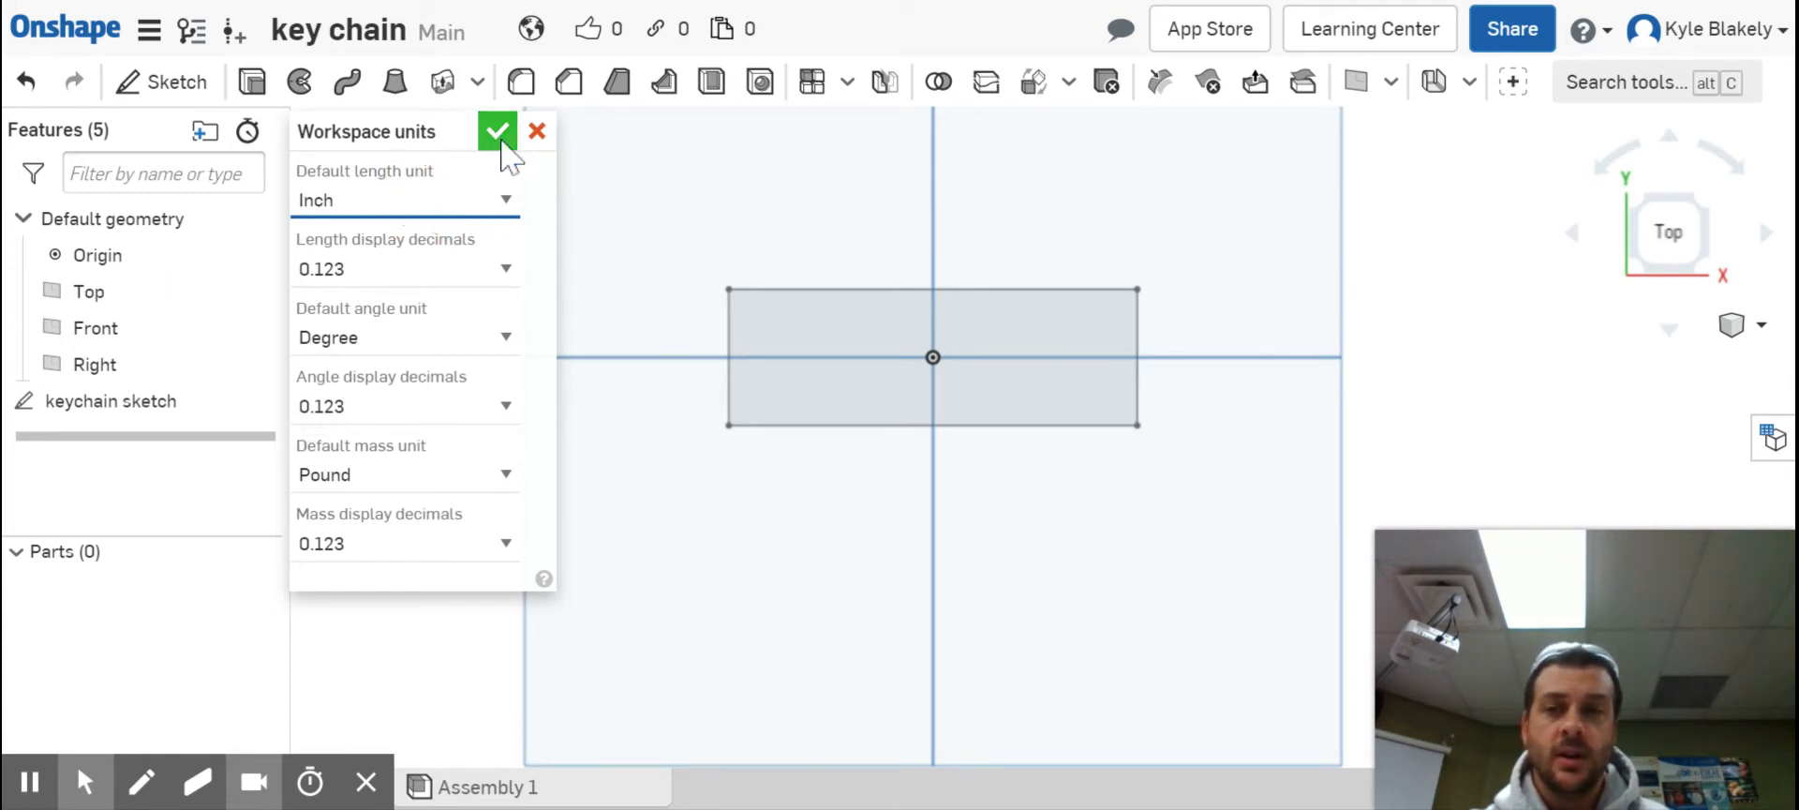
pyautogui.click(499, 136)
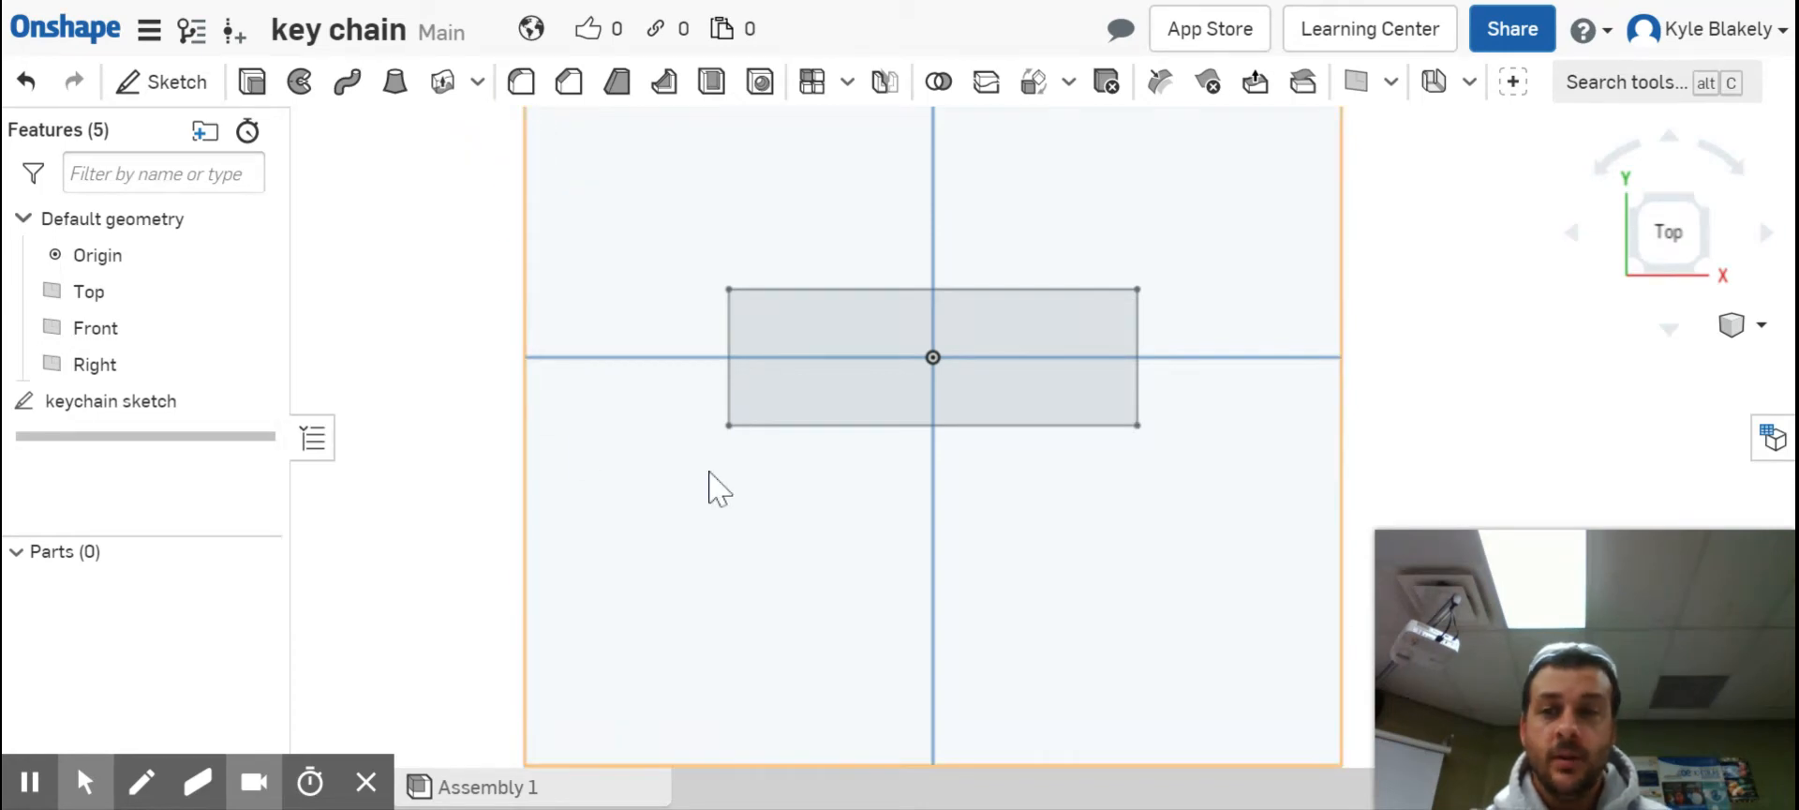
# - Reopen the keychain sketch for editing and add a sketch fillet to the rectangle's upper-right corner
pyautogui.rightClick(146, 403)
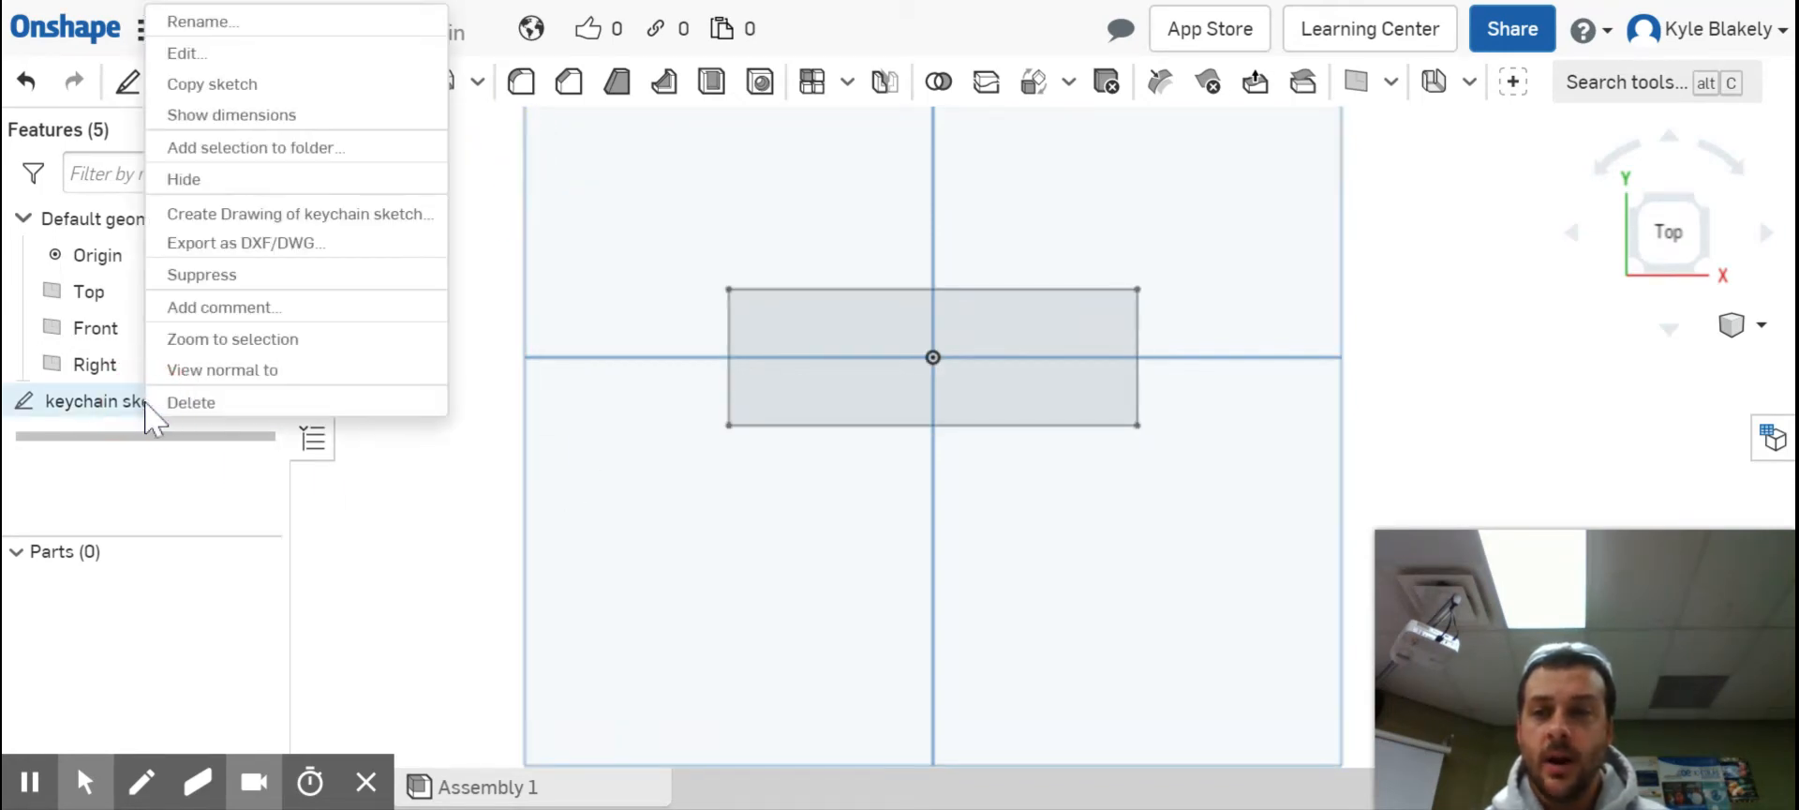
pyautogui.click(239, 52)
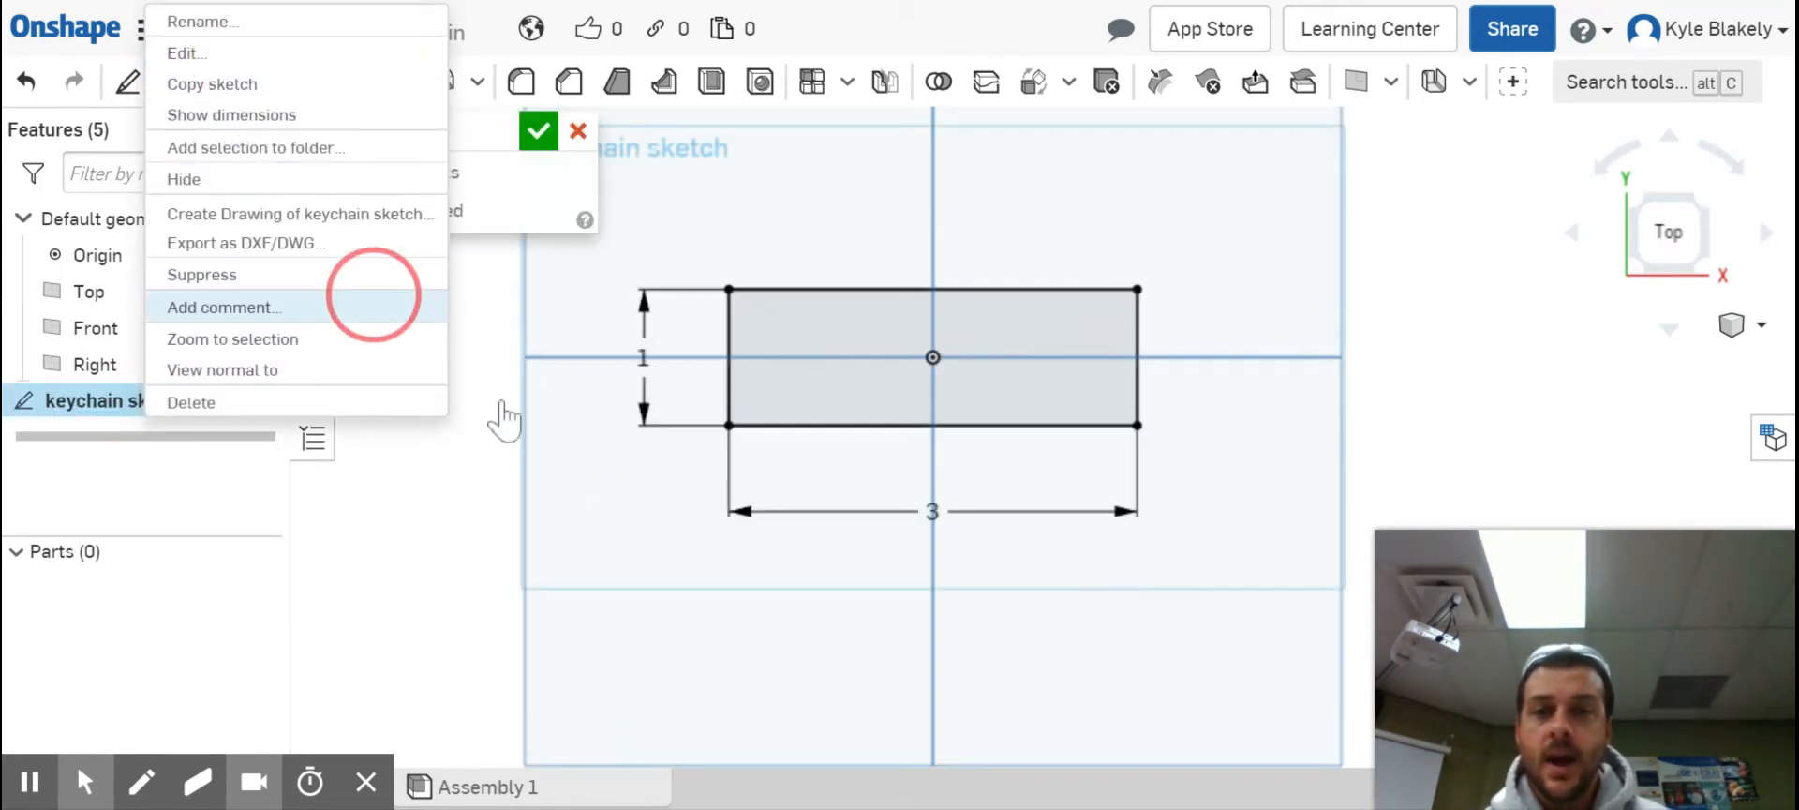
pyautogui.click(581, 451)
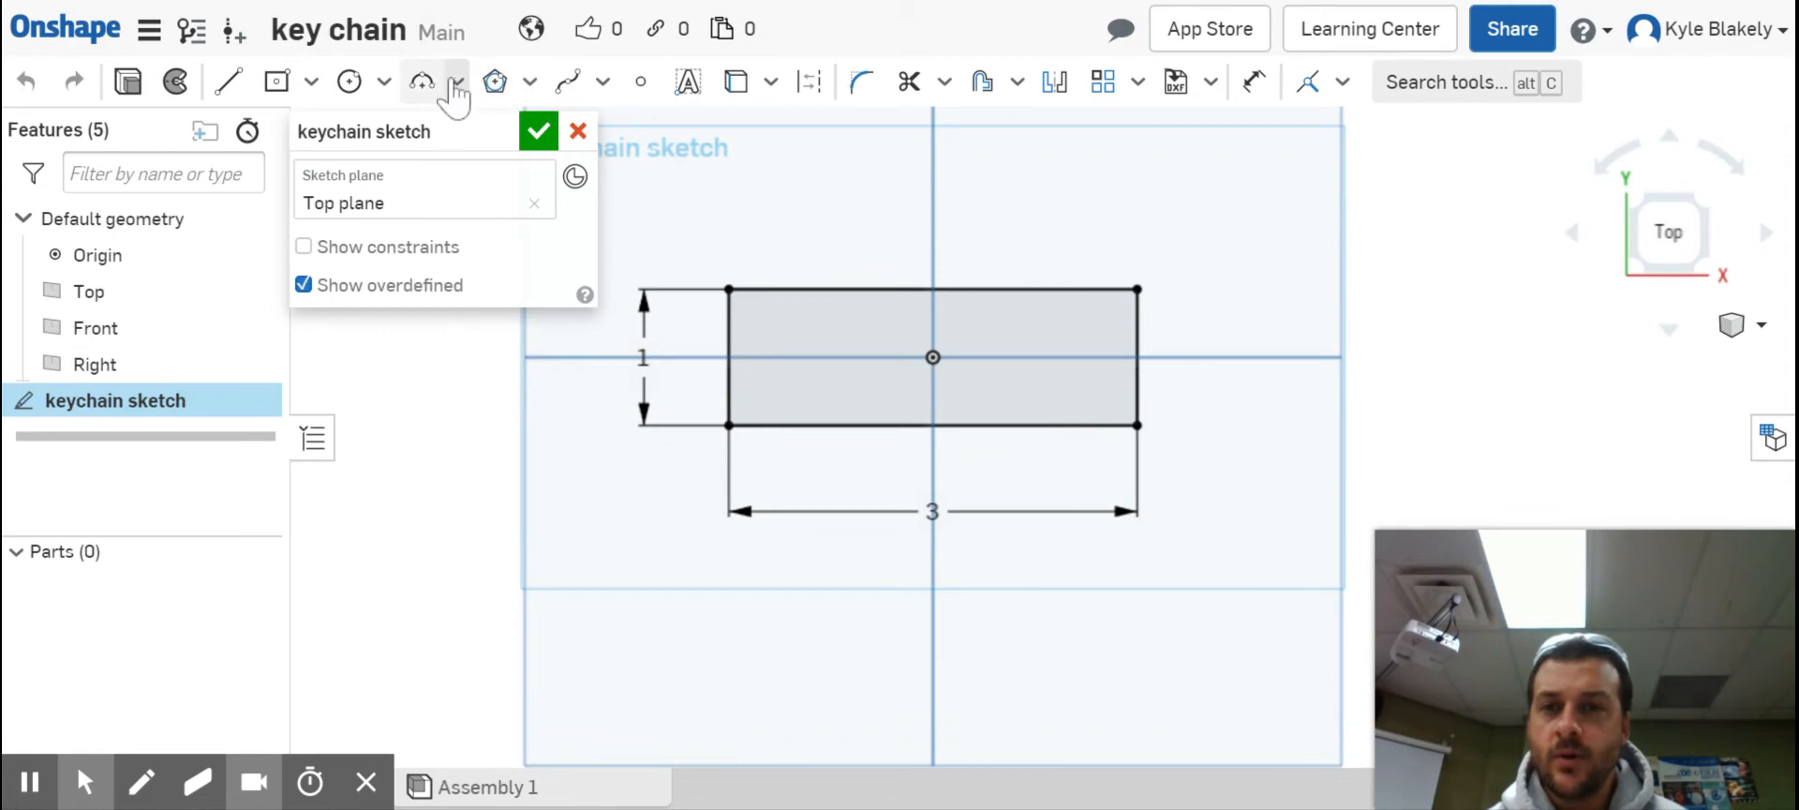
pyautogui.click(860, 89)
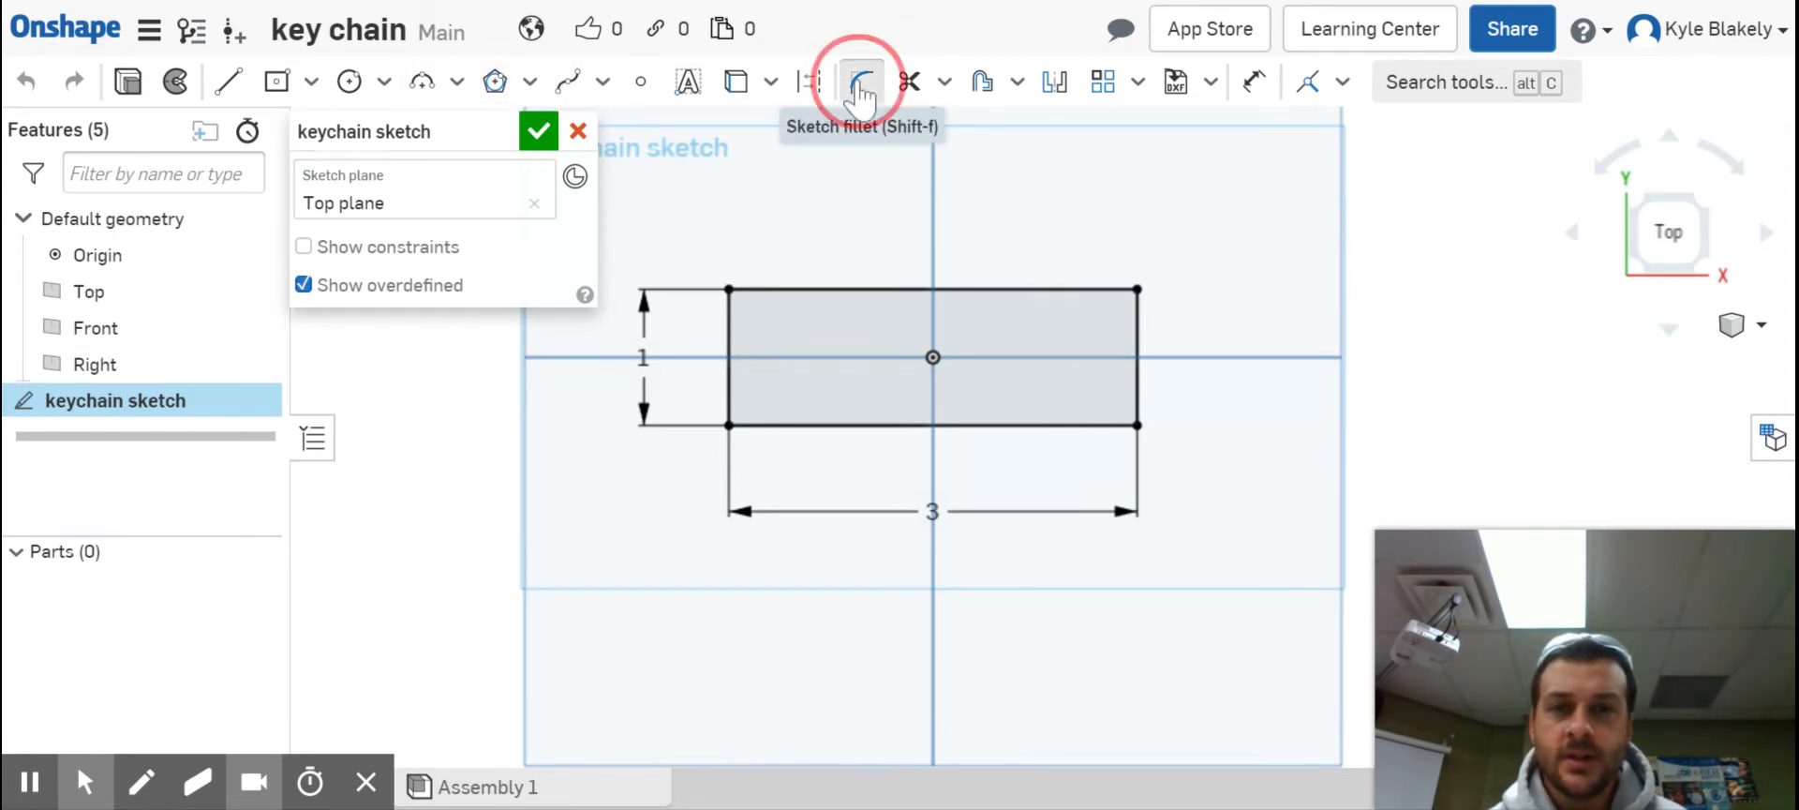
pyautogui.click(1136, 318)
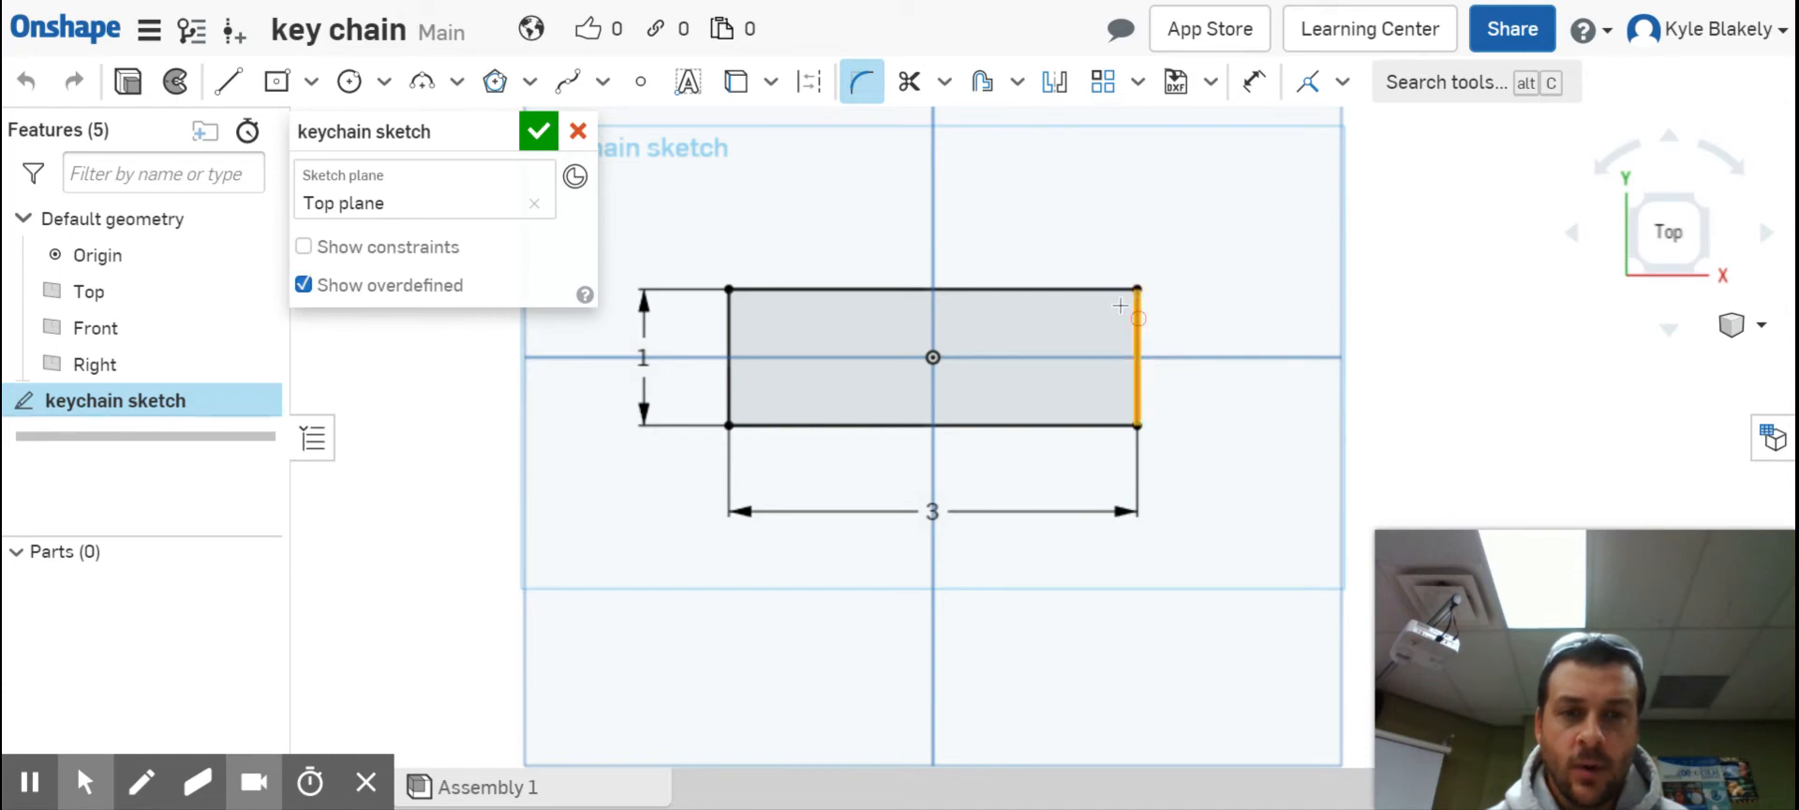
pyautogui.click(1099, 290)
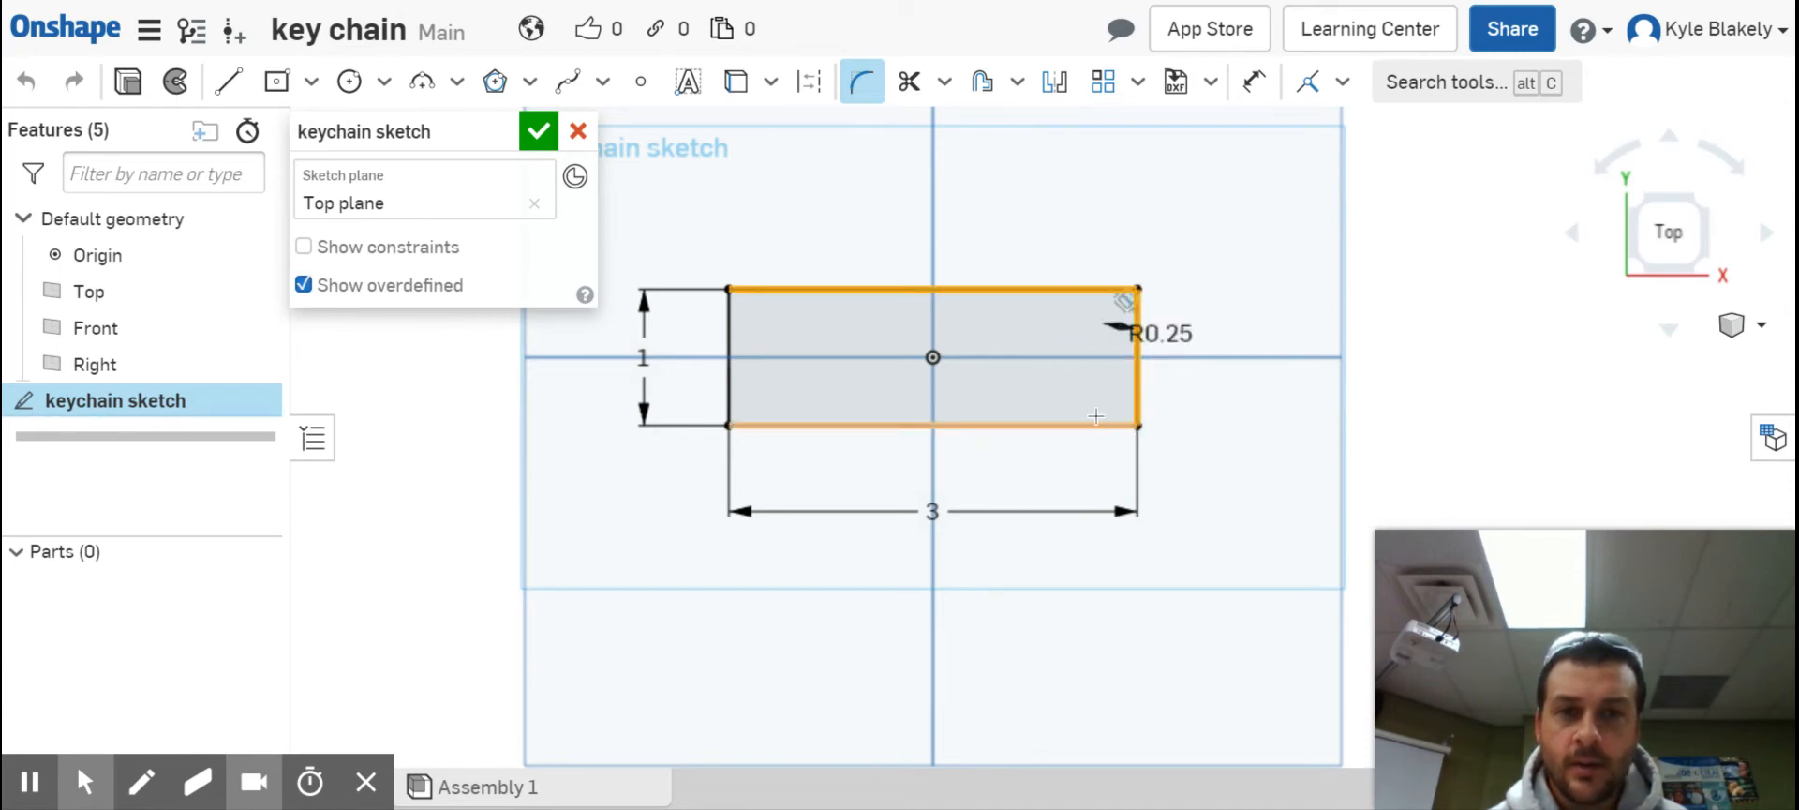
pyautogui.scroll(-5, 1141, 306)
pyautogui.scroll(8, 1141, 307)
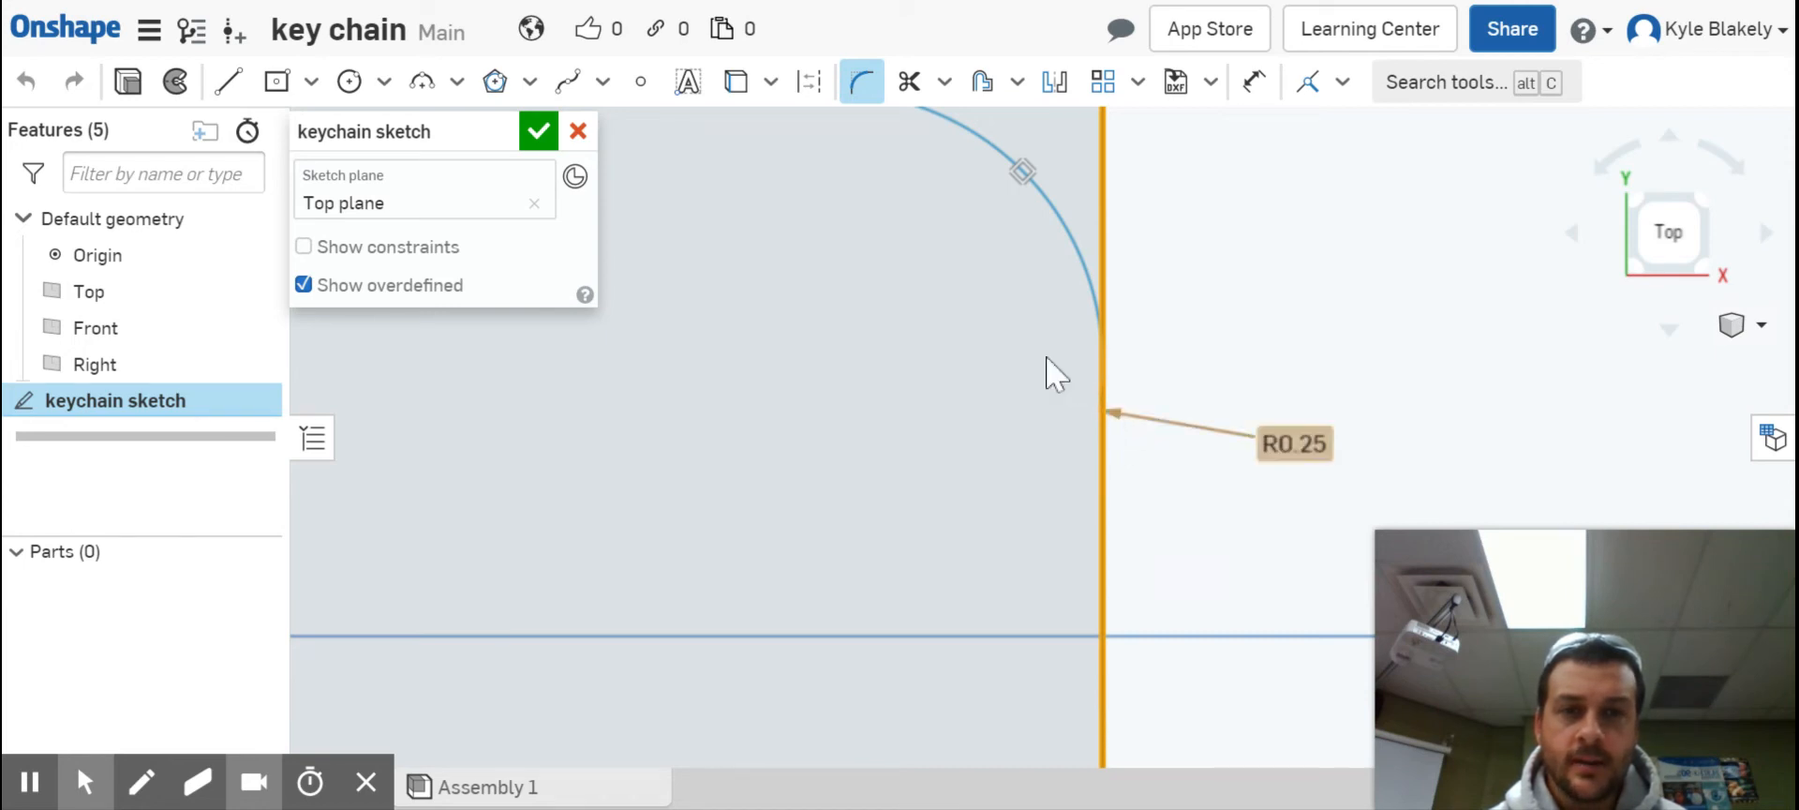
pyautogui.scroll(-6, 1054, 368)
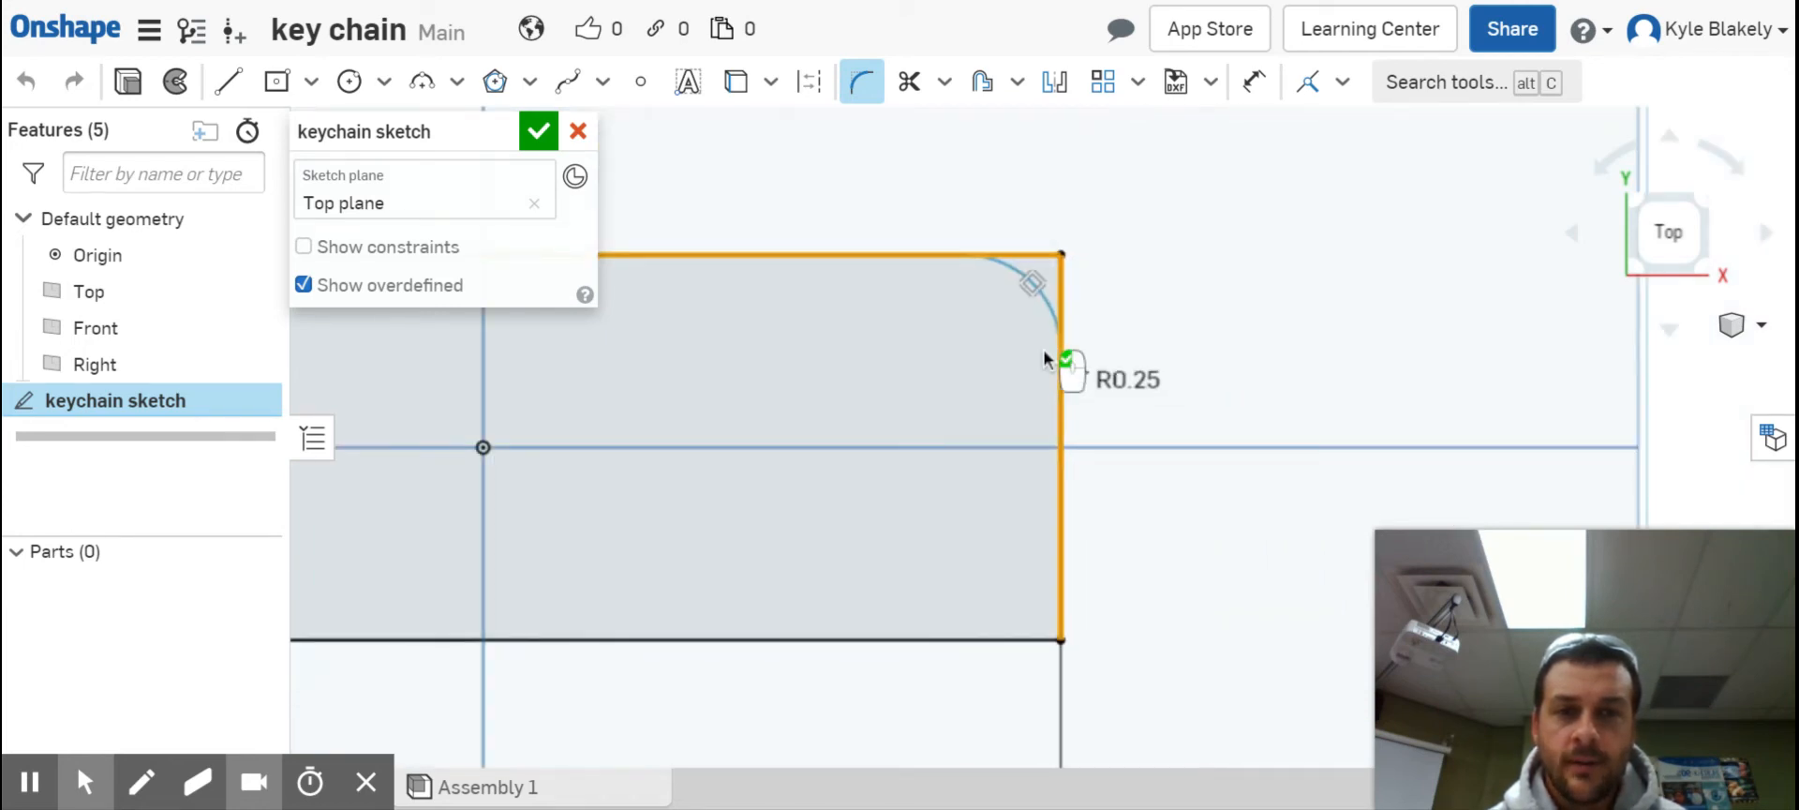
pyautogui.click(1188, 404)
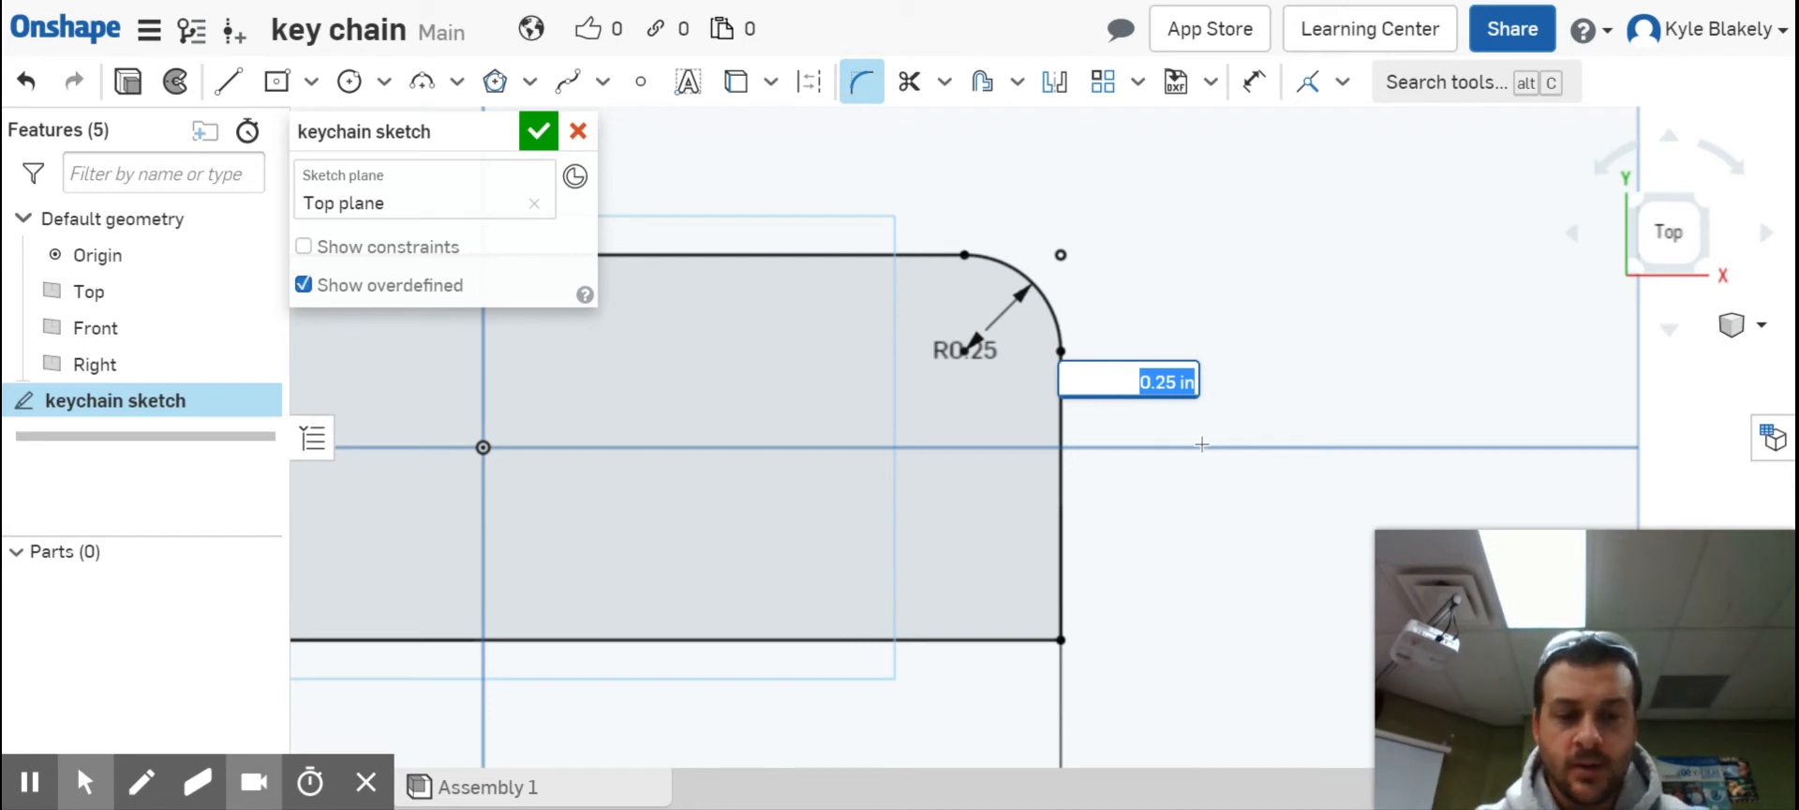
# - Try a 0.1 in radius on the upper-right corner fillet, and settle on a radius of 0.3 in
pyautogui.write('0.1')
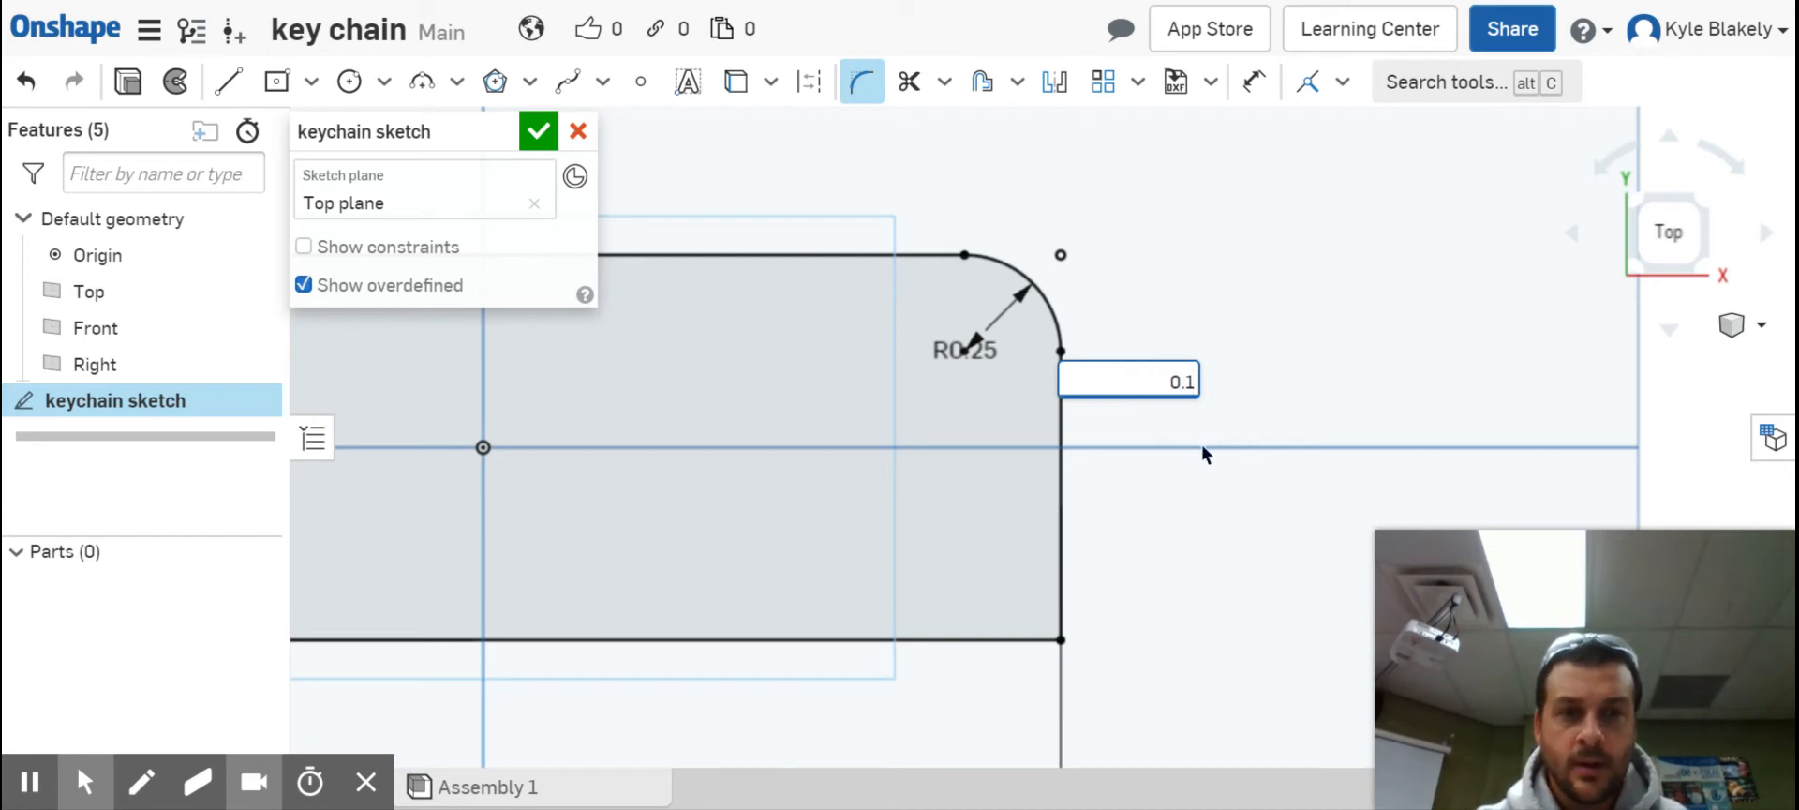
pyautogui.press('Return')
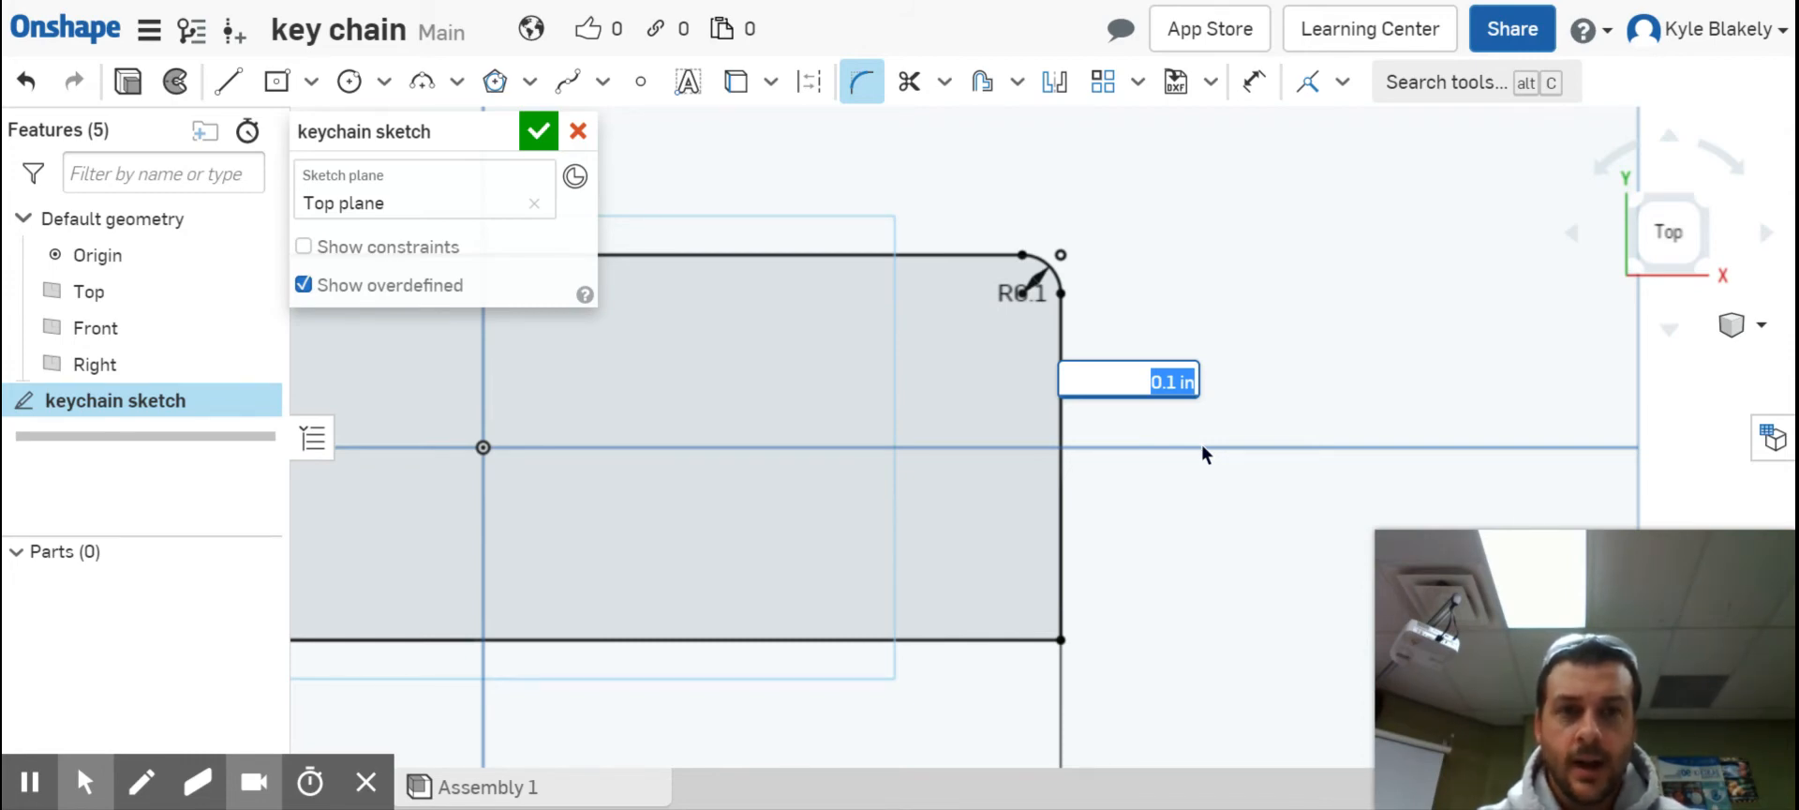
pyautogui.write('0.3')
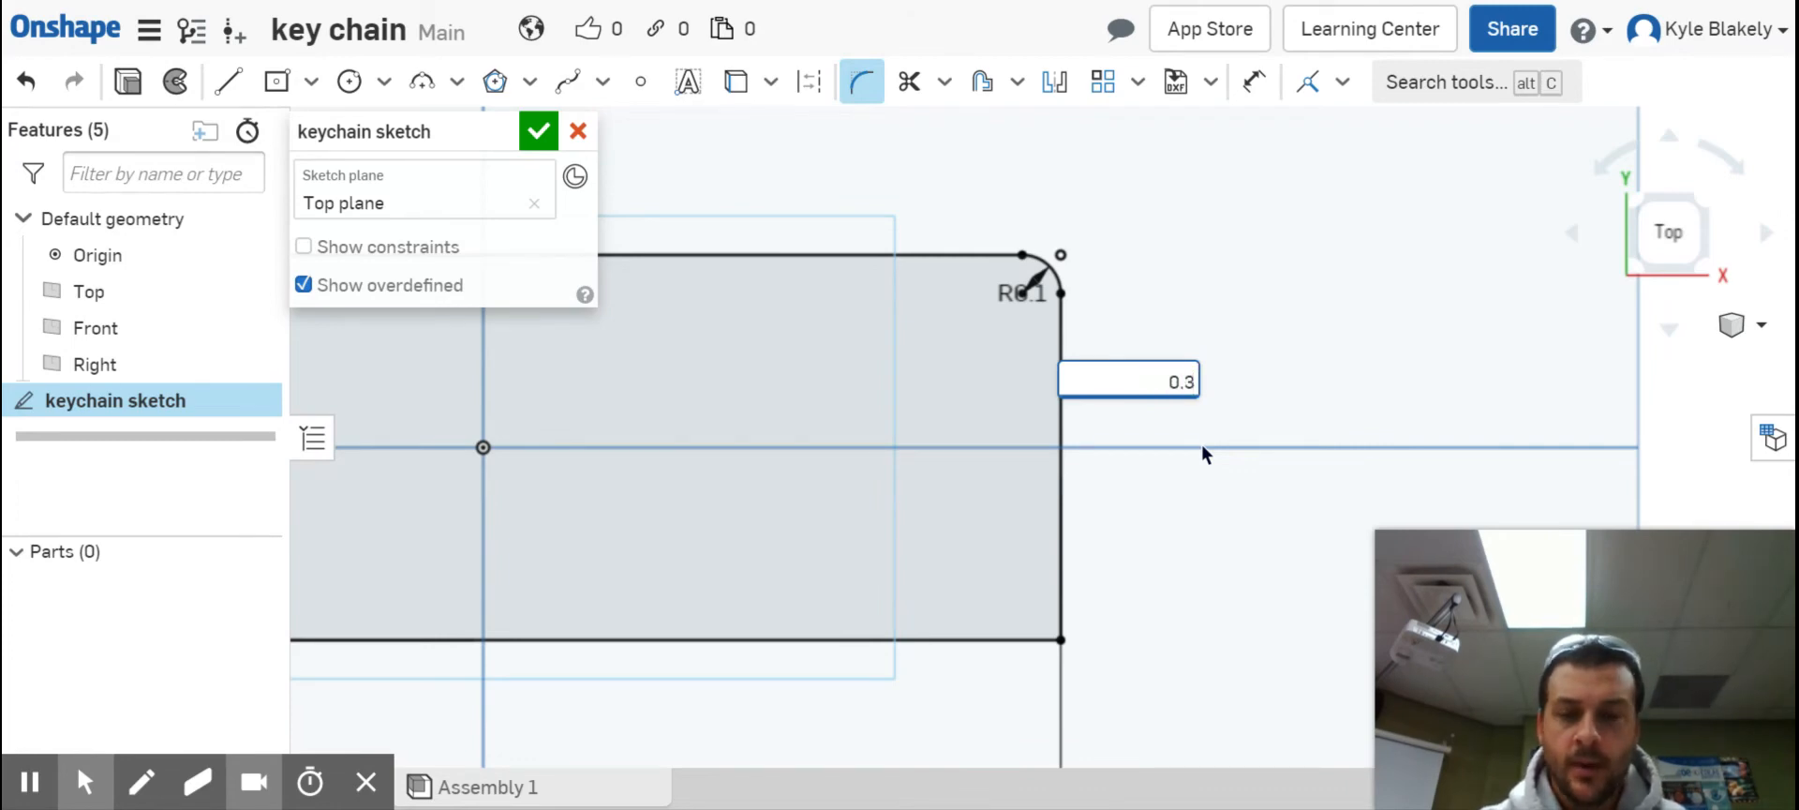
pyautogui.press('Return')
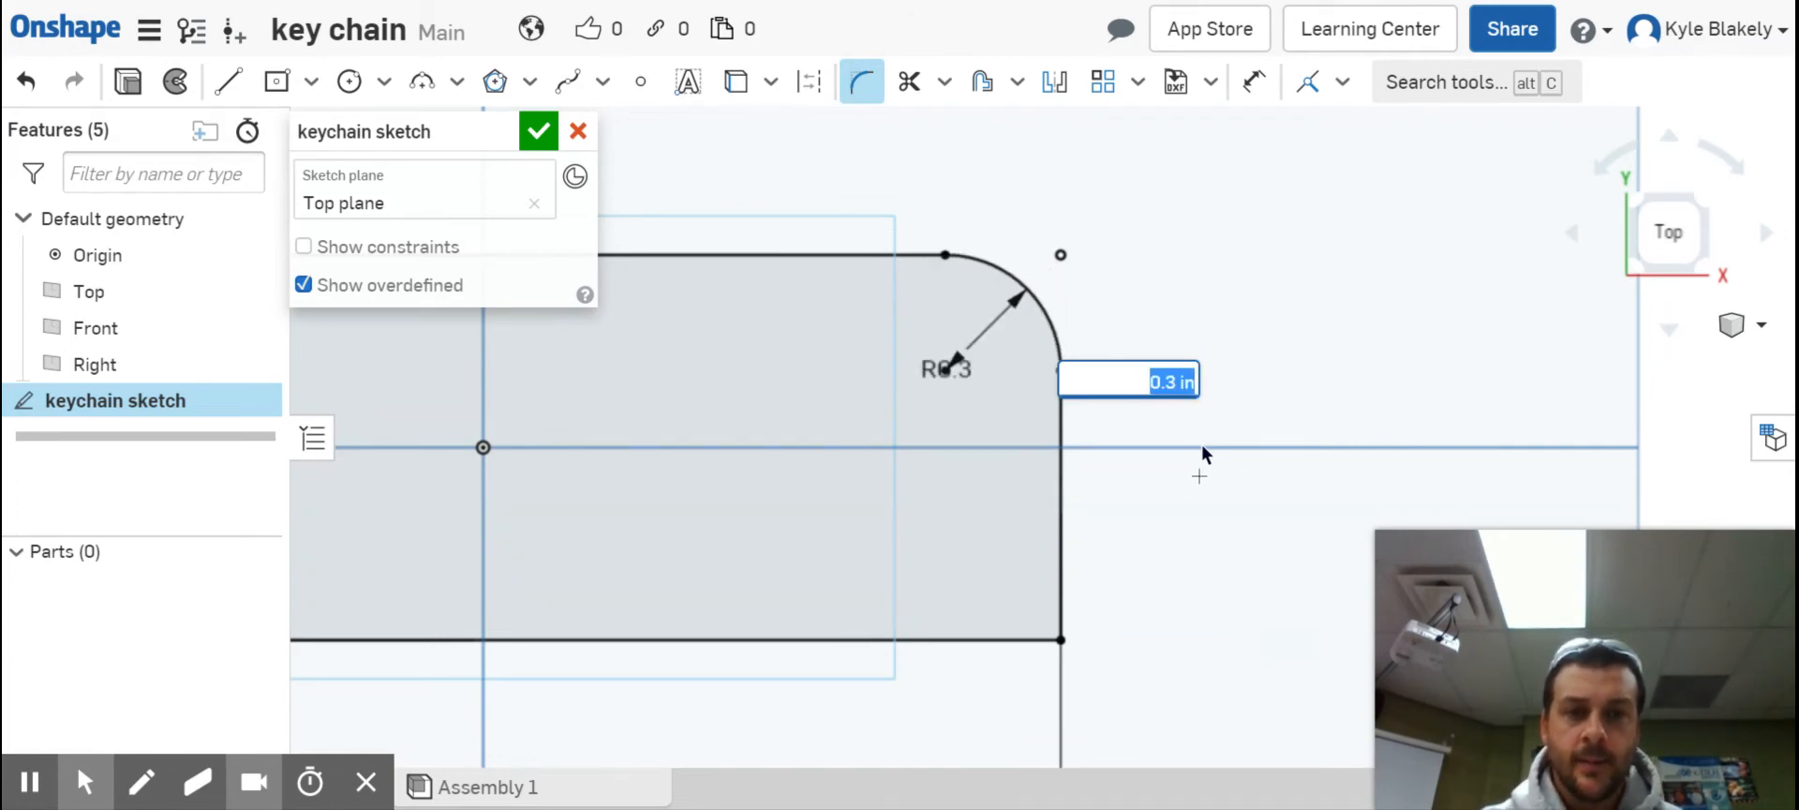
pyautogui.click(1199, 482)
pyautogui.scroll(-5, 1233, 512)
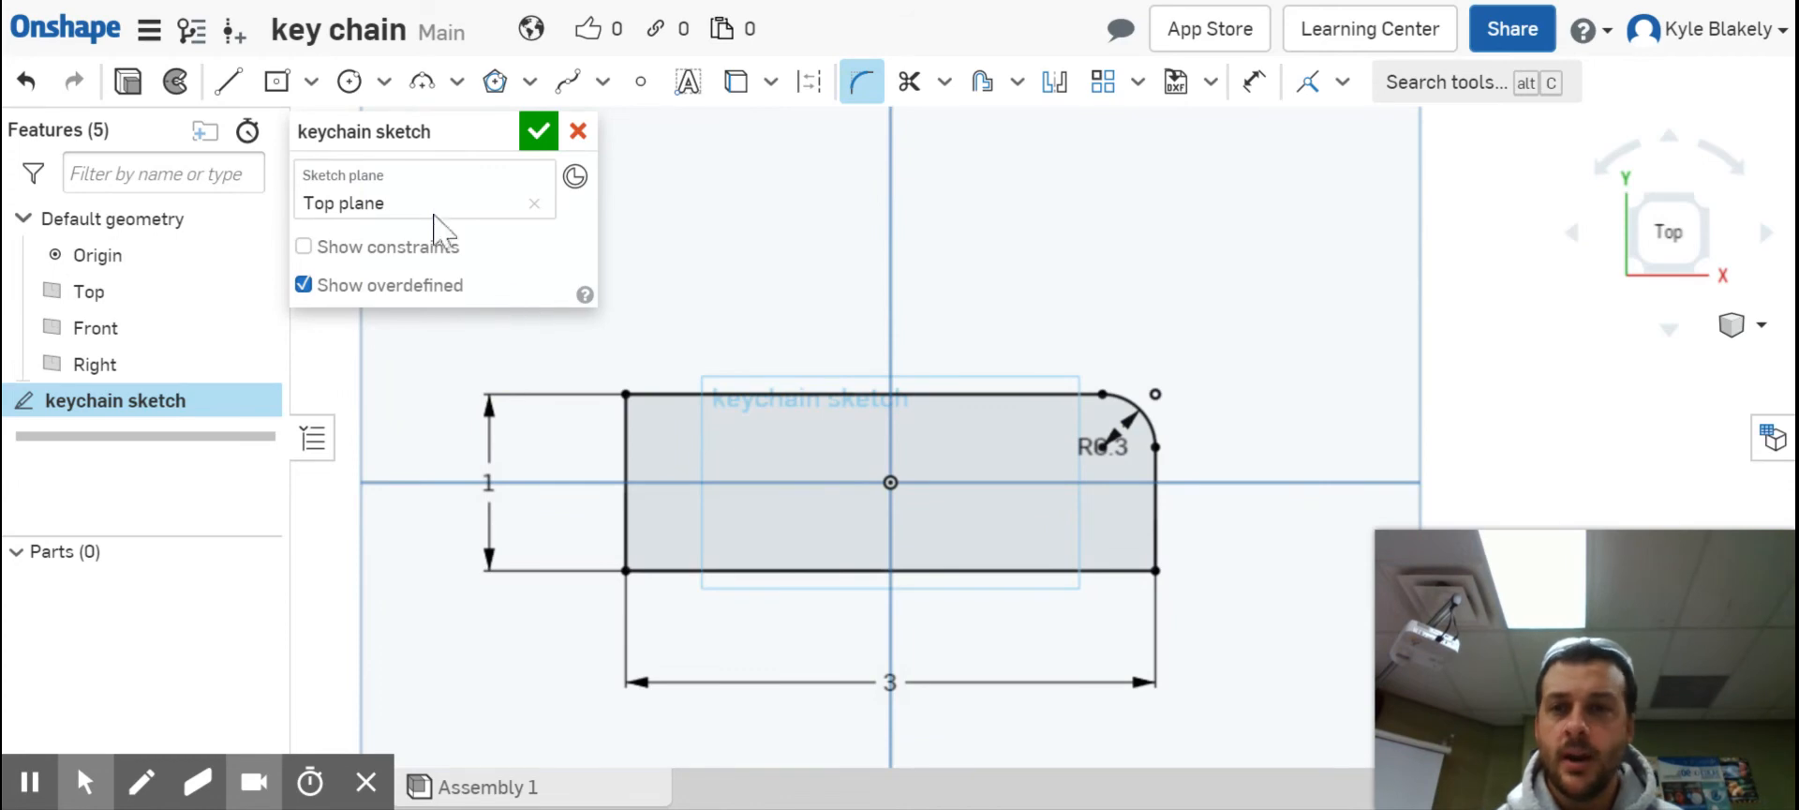
# - Draw a center point circle 0.25 in in diameter inside the rectangle, near its lower-left corner
pyautogui.click(384, 83)
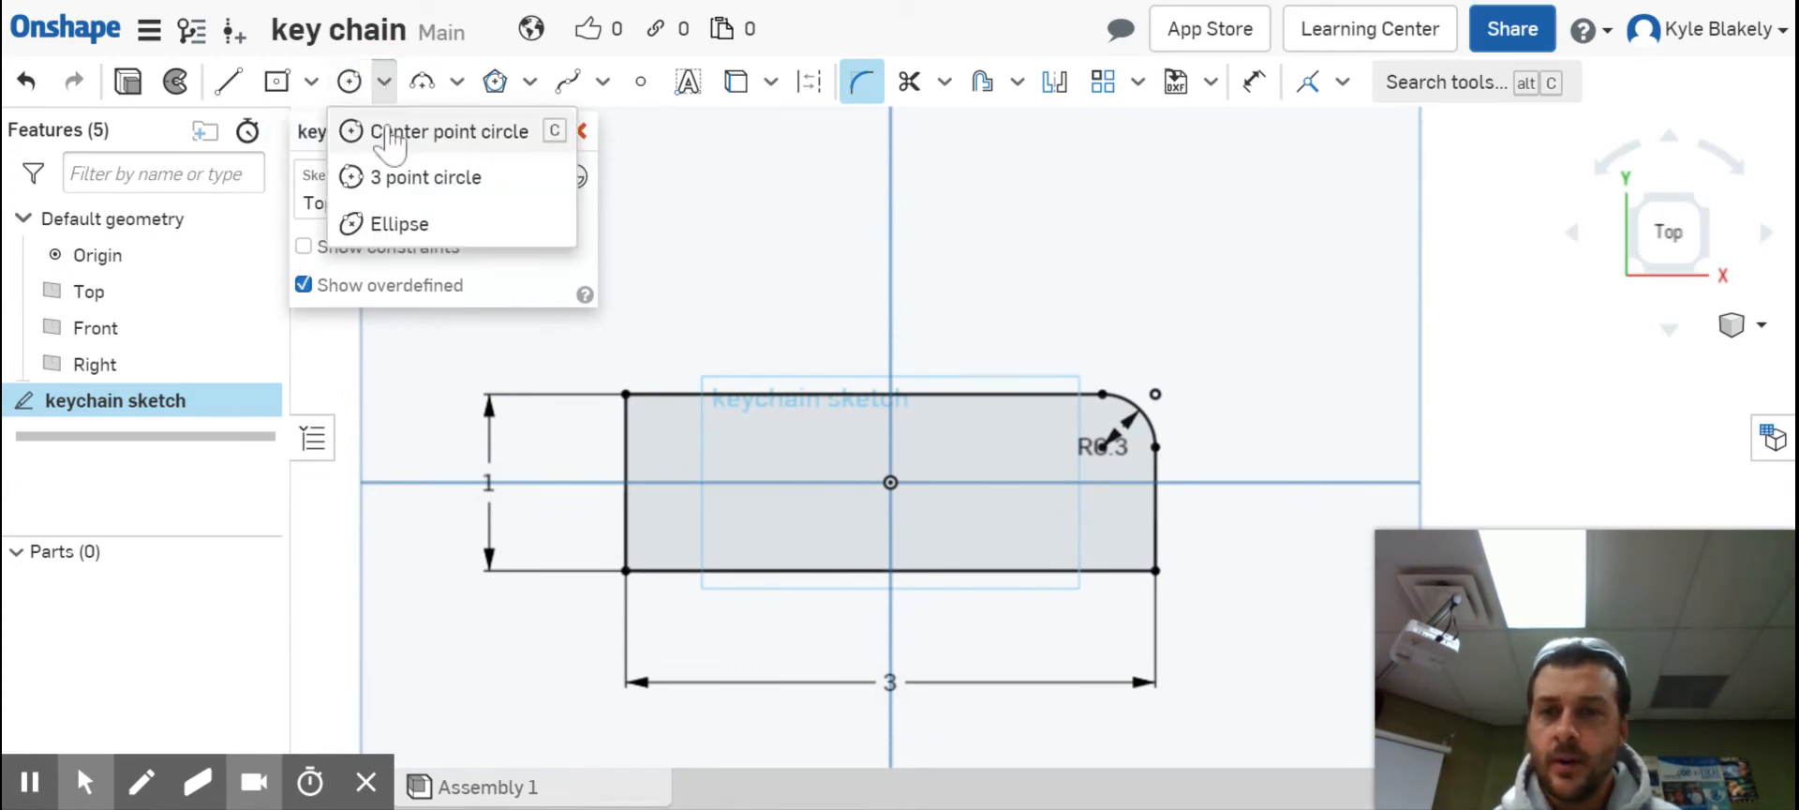
pyautogui.click(398, 136)
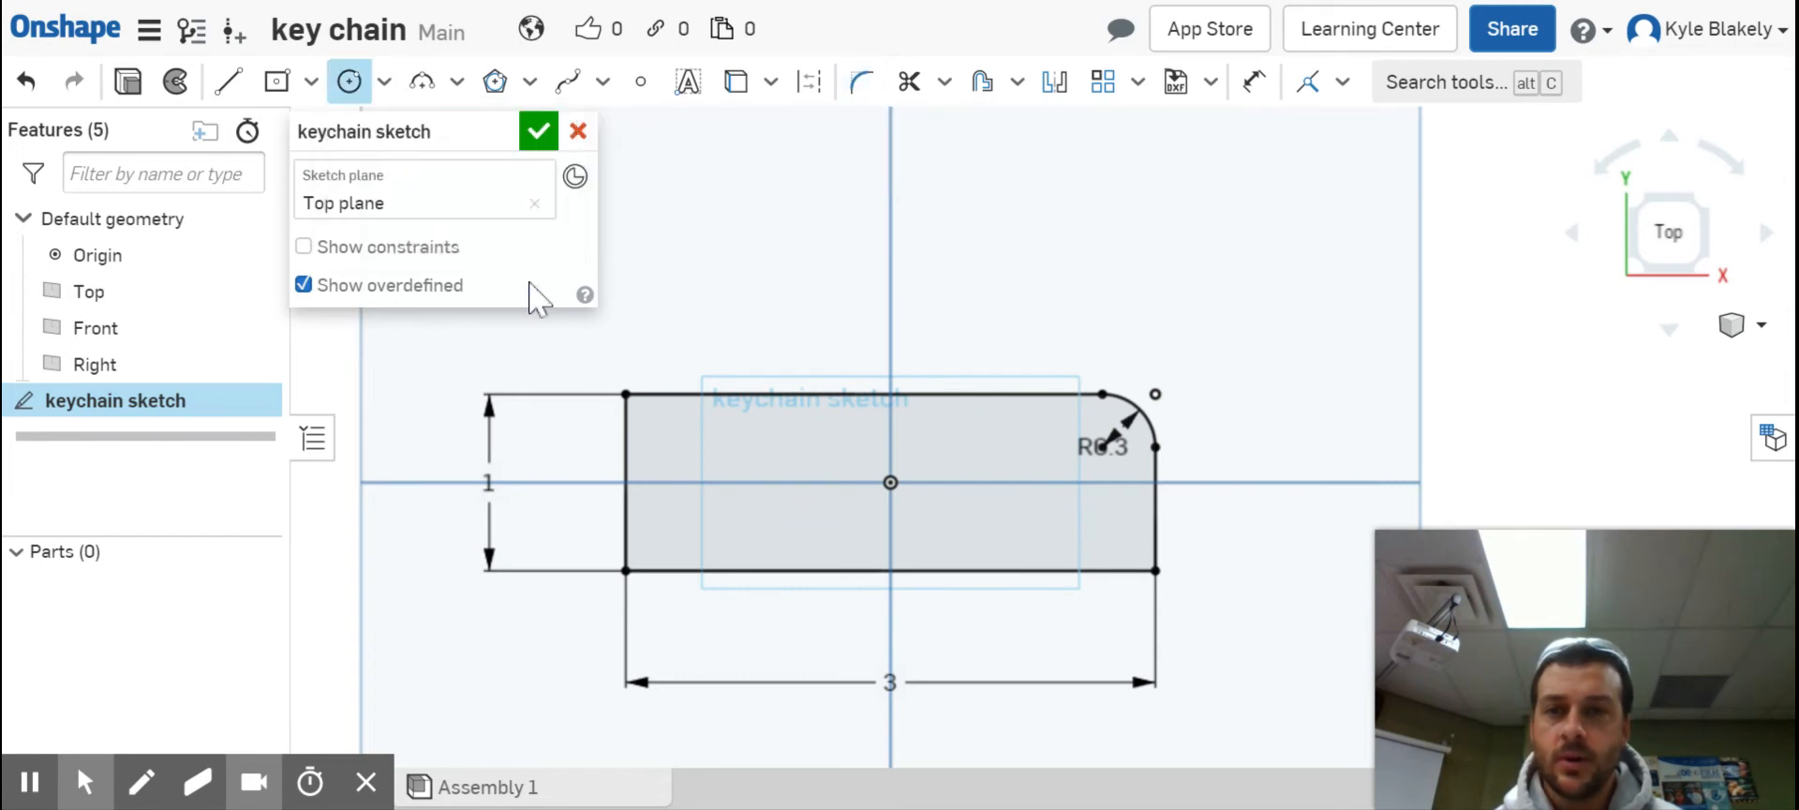
pyautogui.click(664, 527)
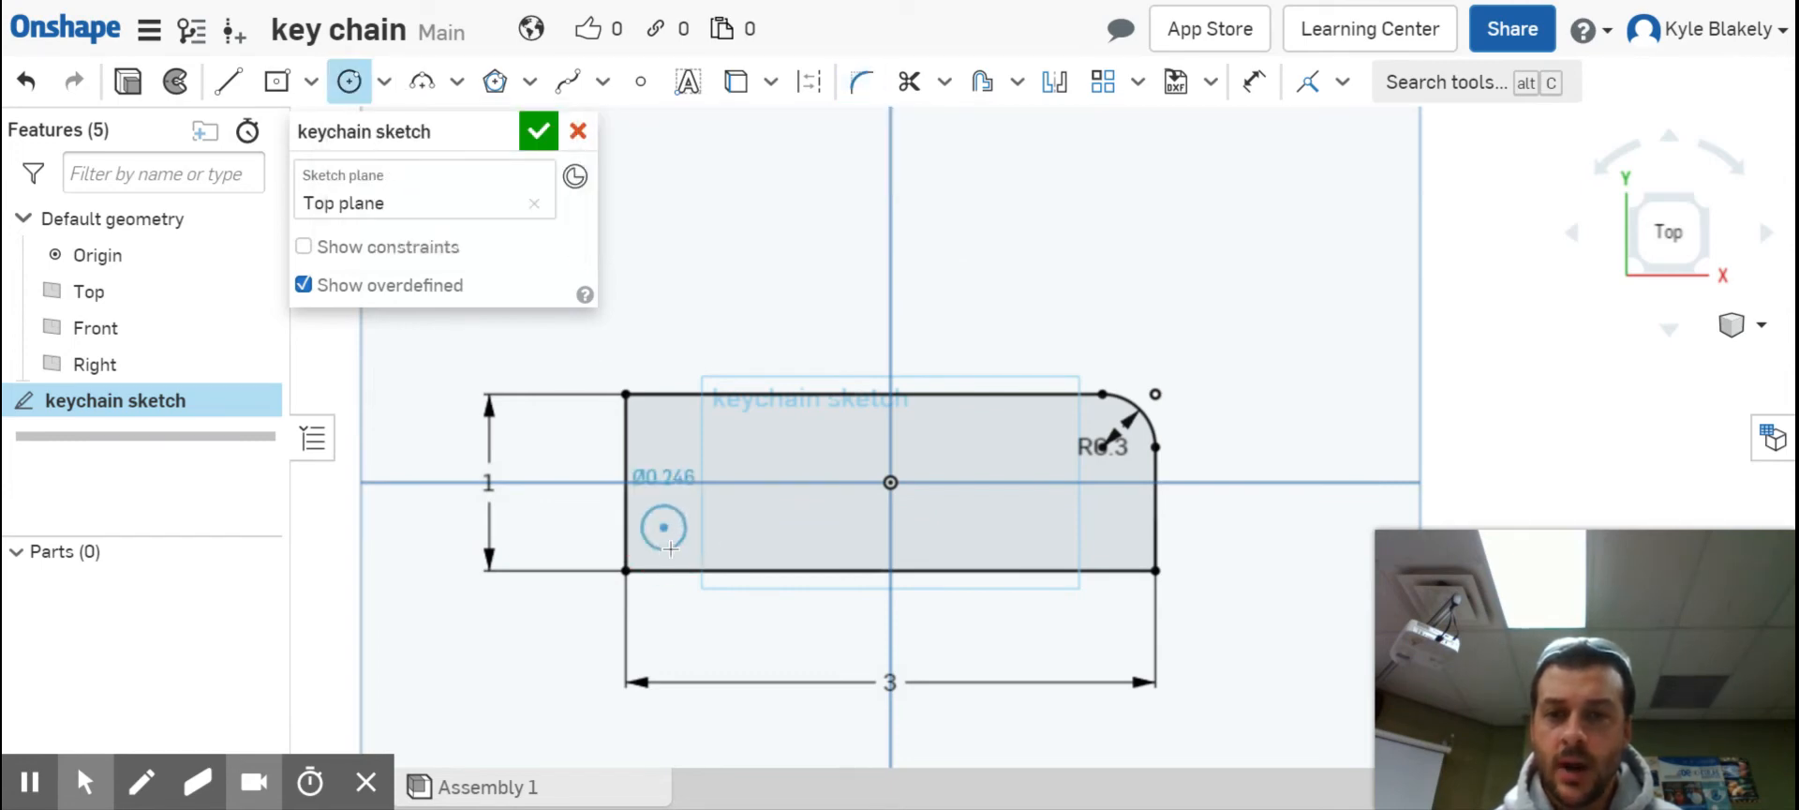
pyautogui.click(670, 549)
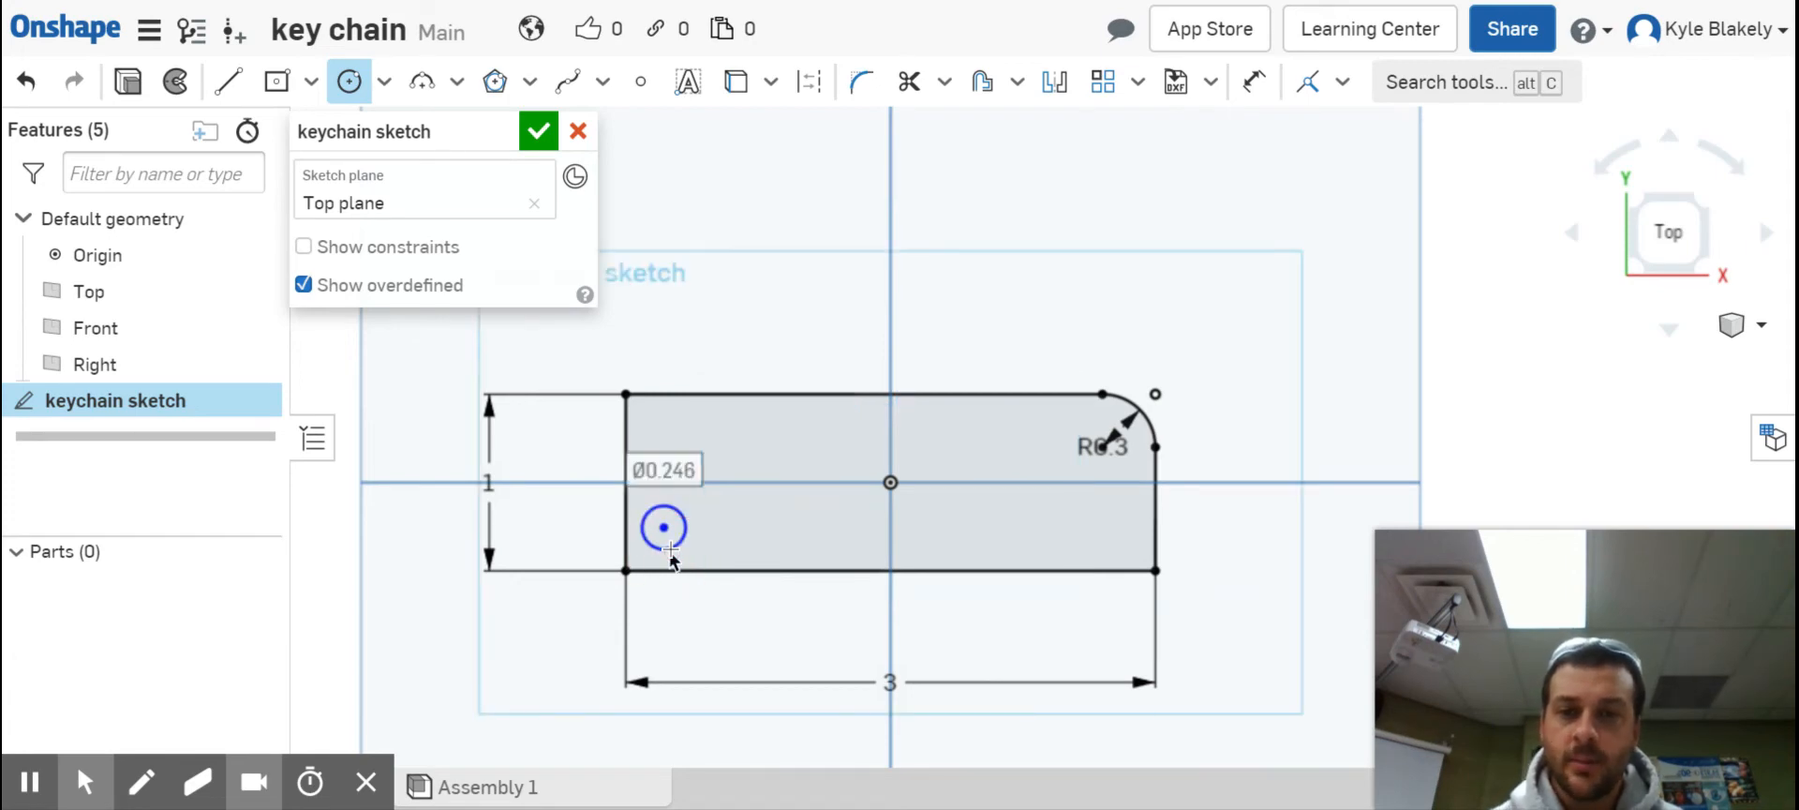
pyautogui.write('0.25')
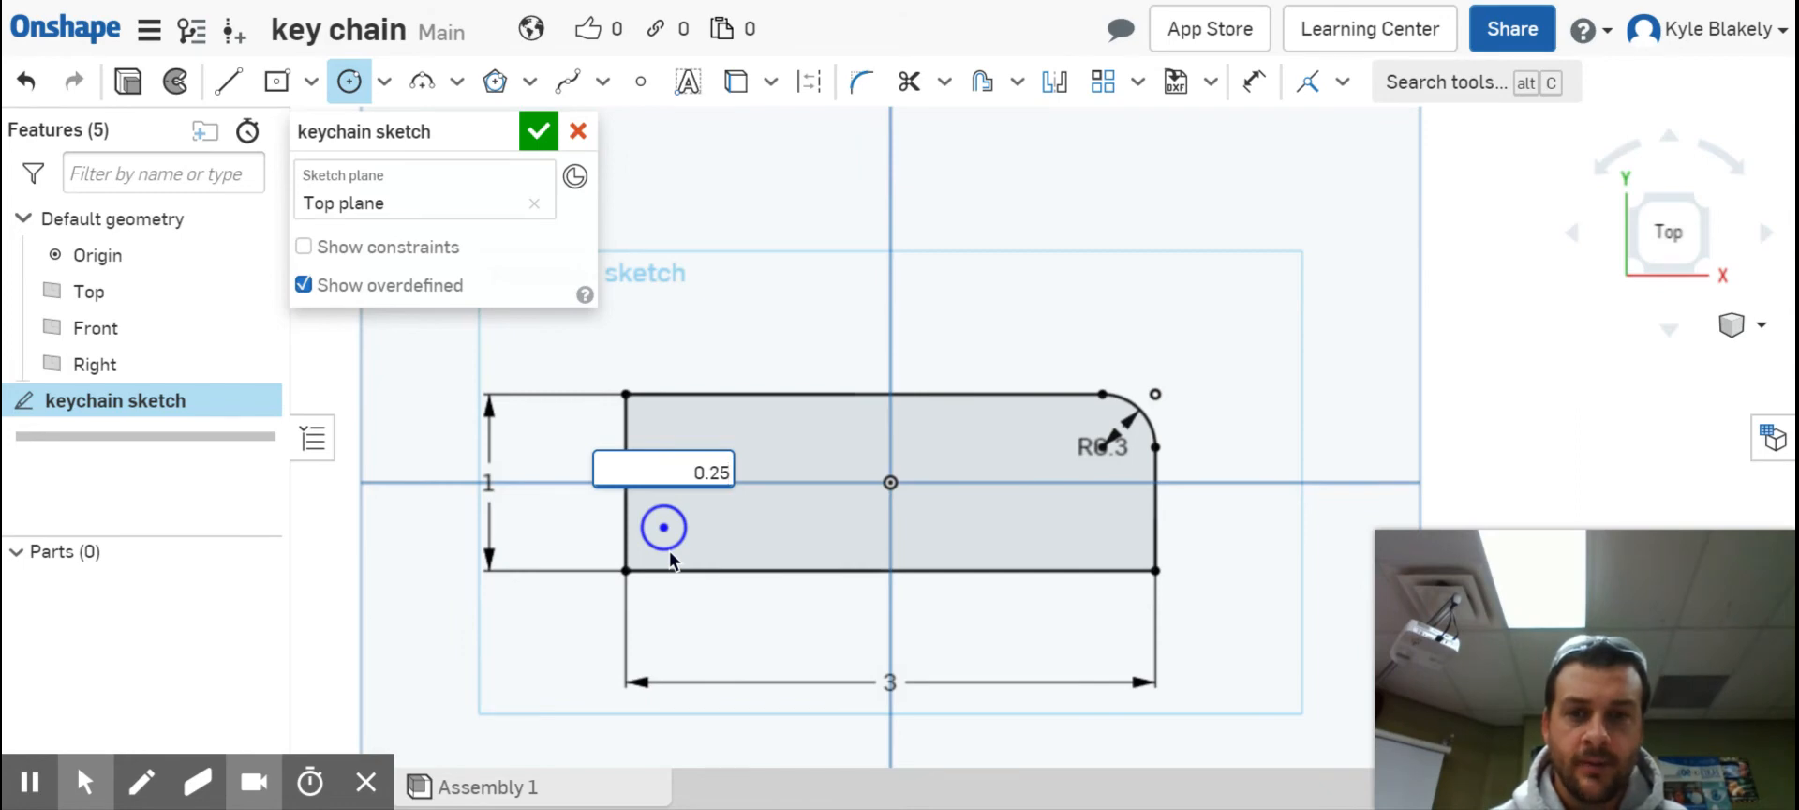
pyautogui.press('Return')
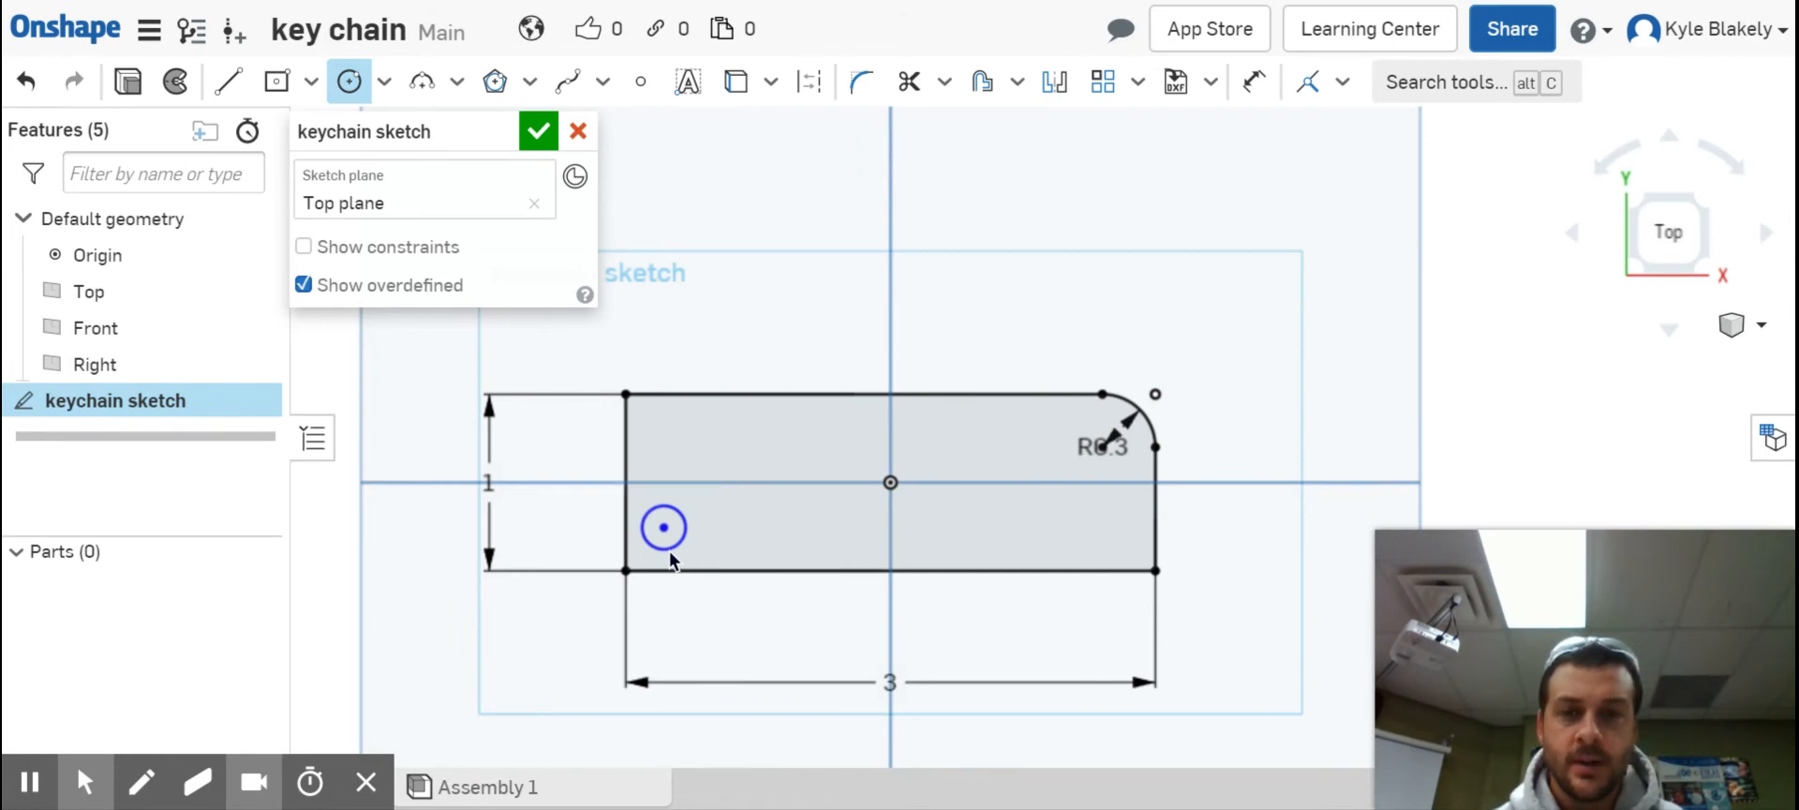
# - Dimension the circle's center at 0.3 in from the rectangle's left edge
pyautogui.scroll(-5, 652, 556)
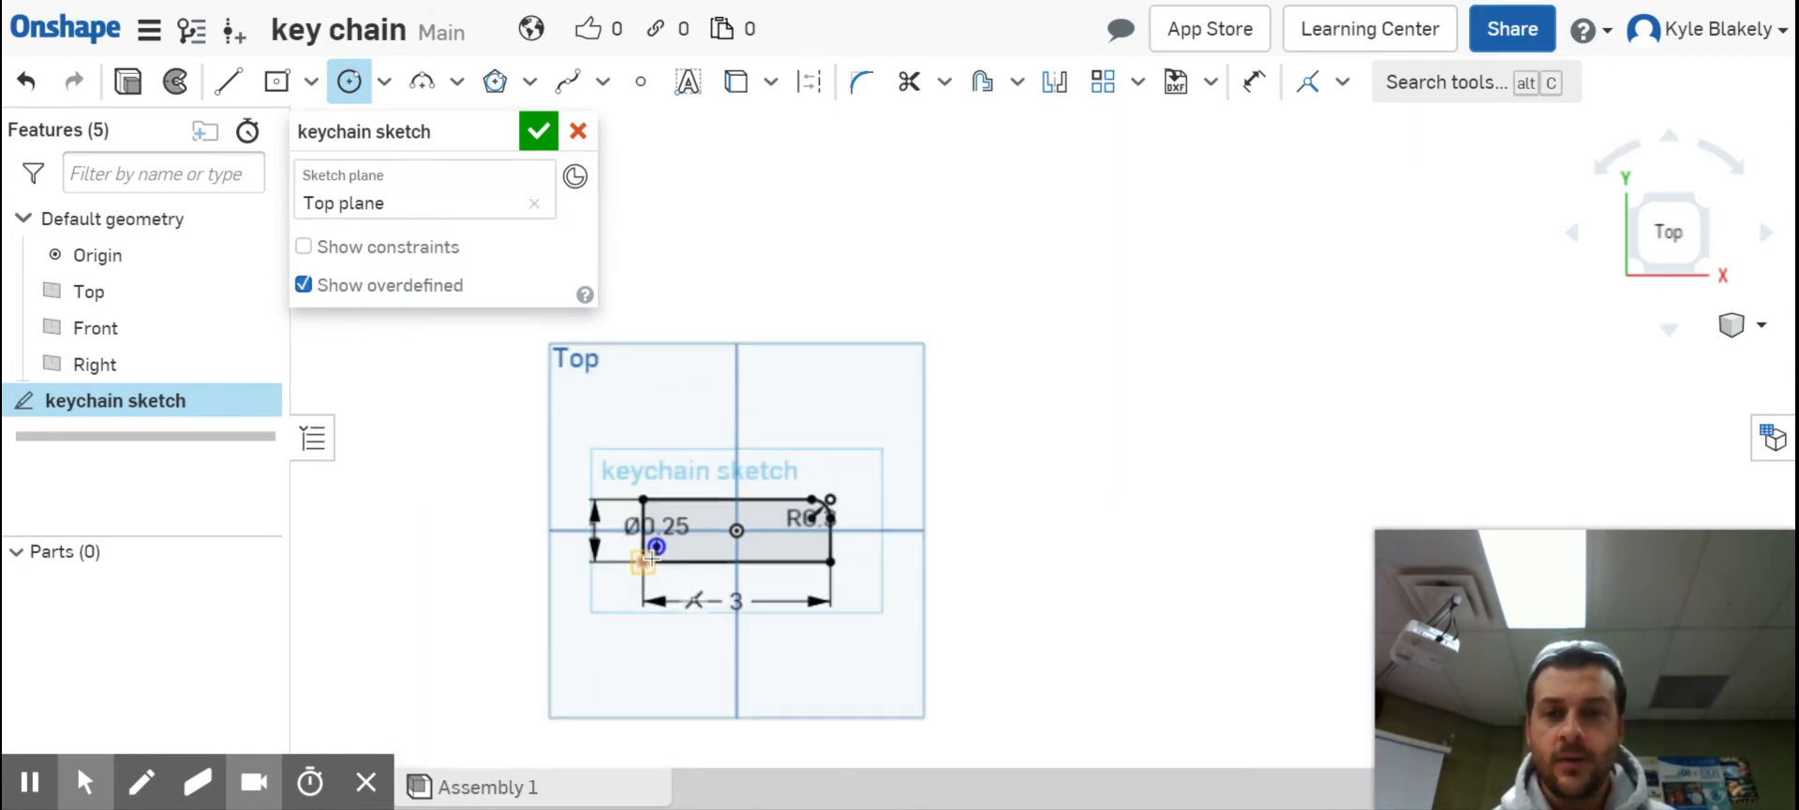
pyautogui.scroll(8, 652, 557)
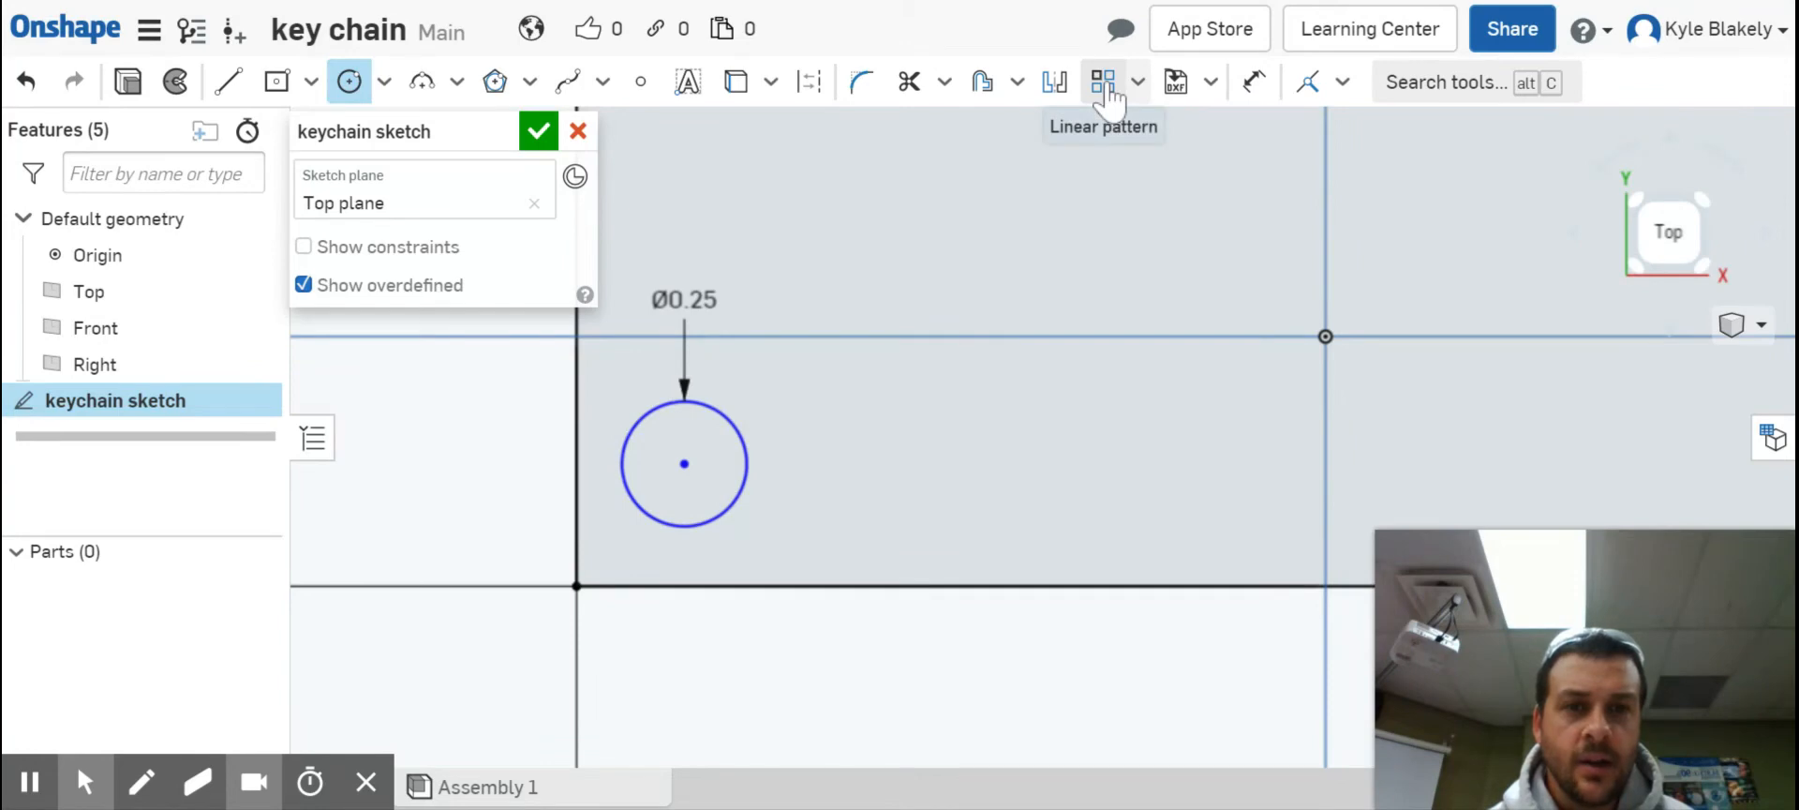
pyautogui.click(1255, 81)
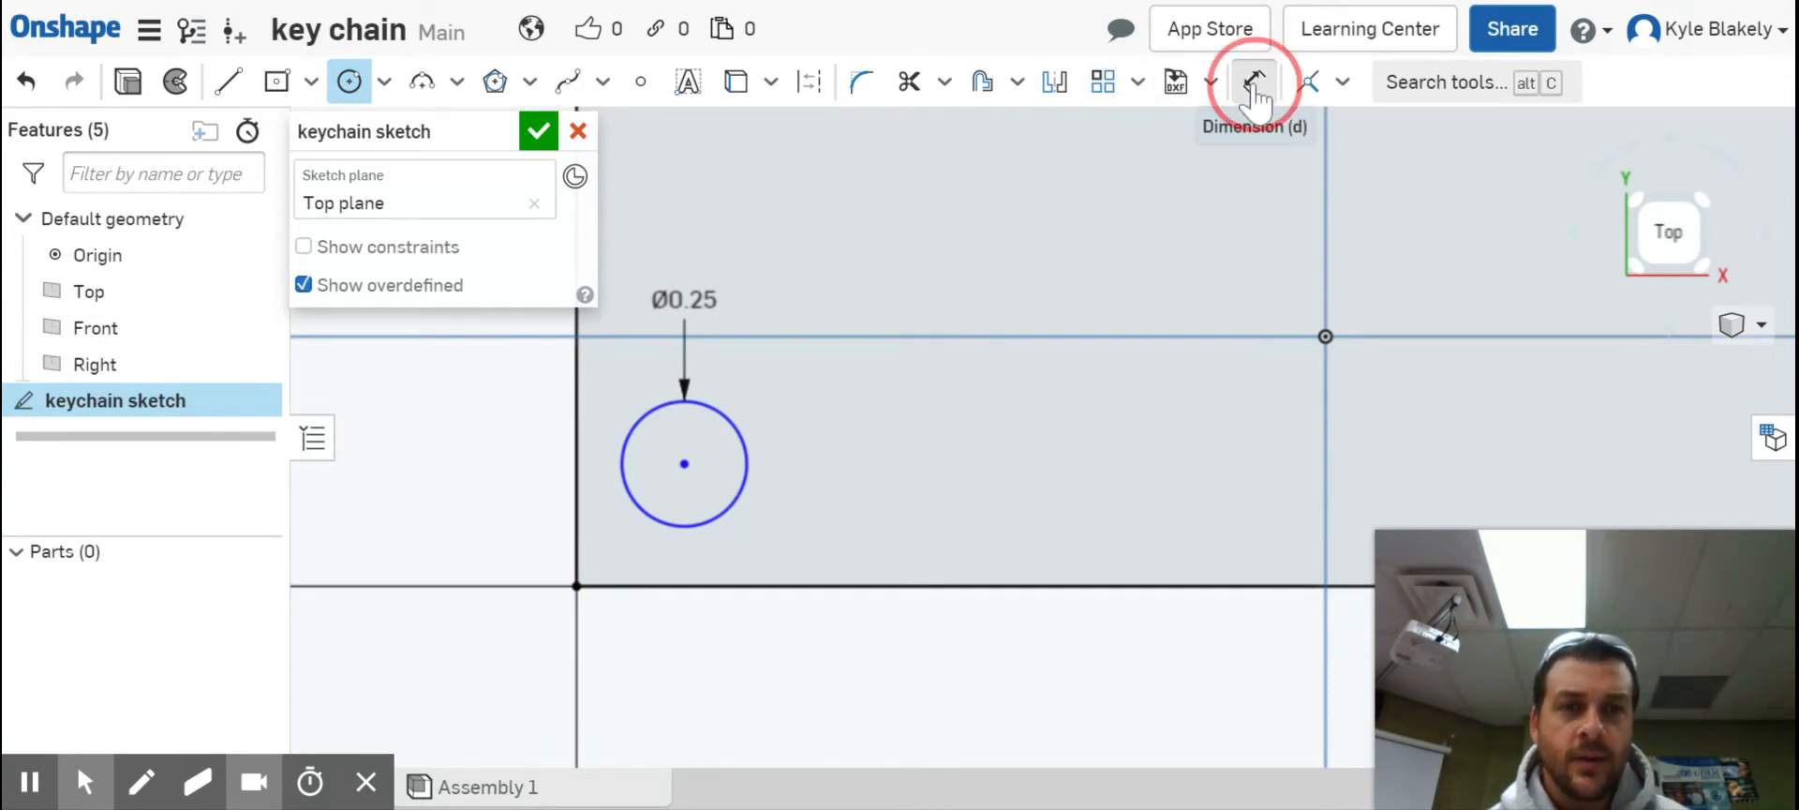
pyautogui.click(575, 461)
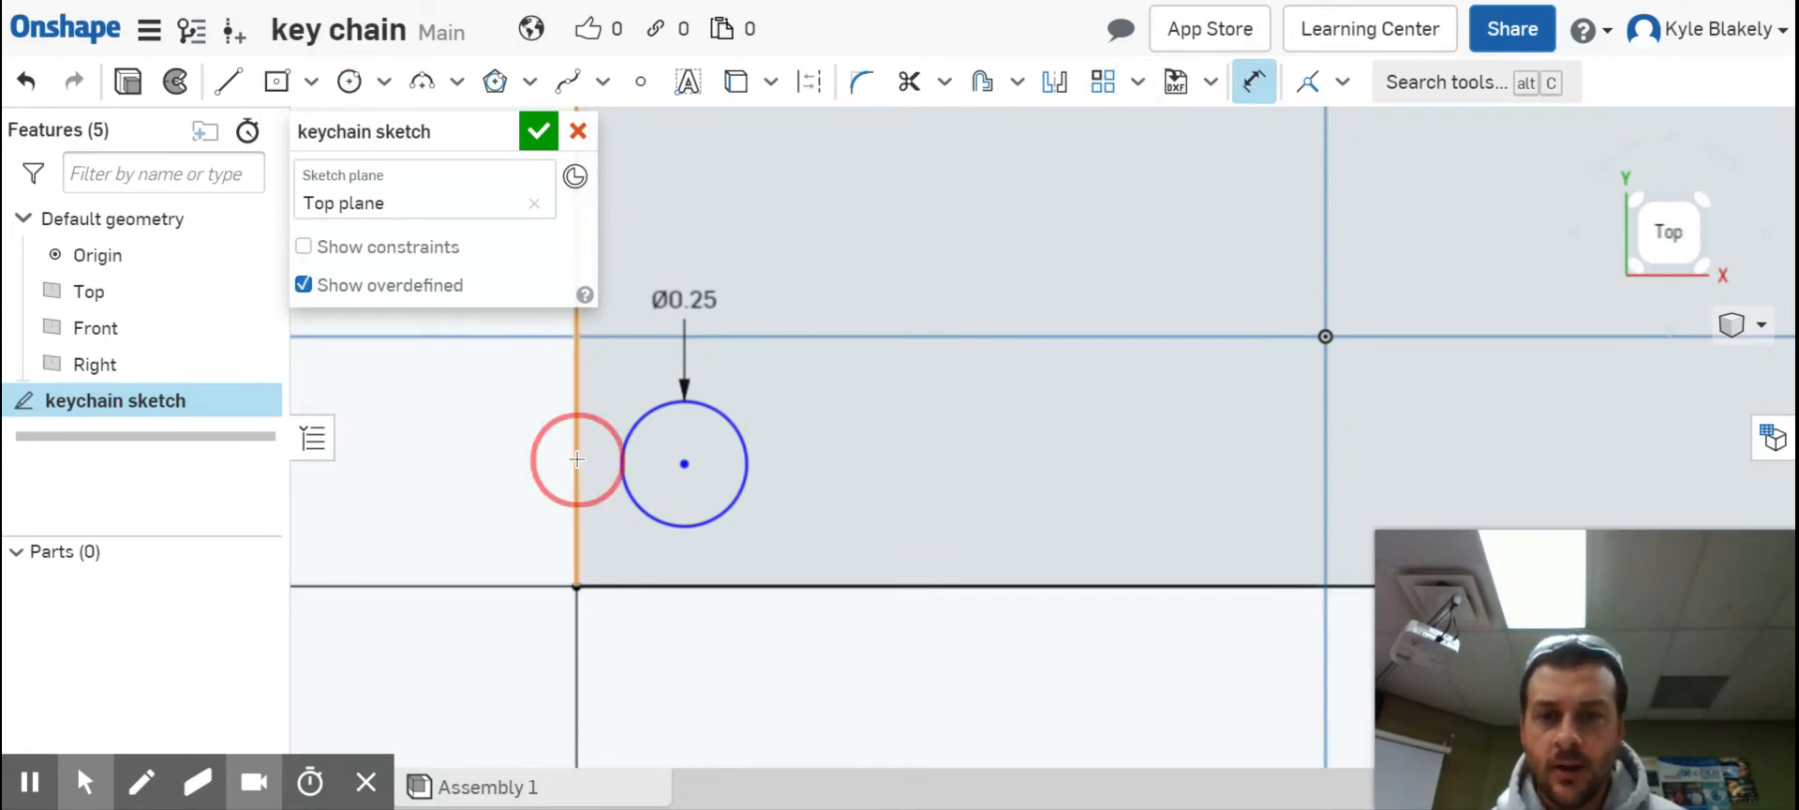
pyautogui.click(684, 464)
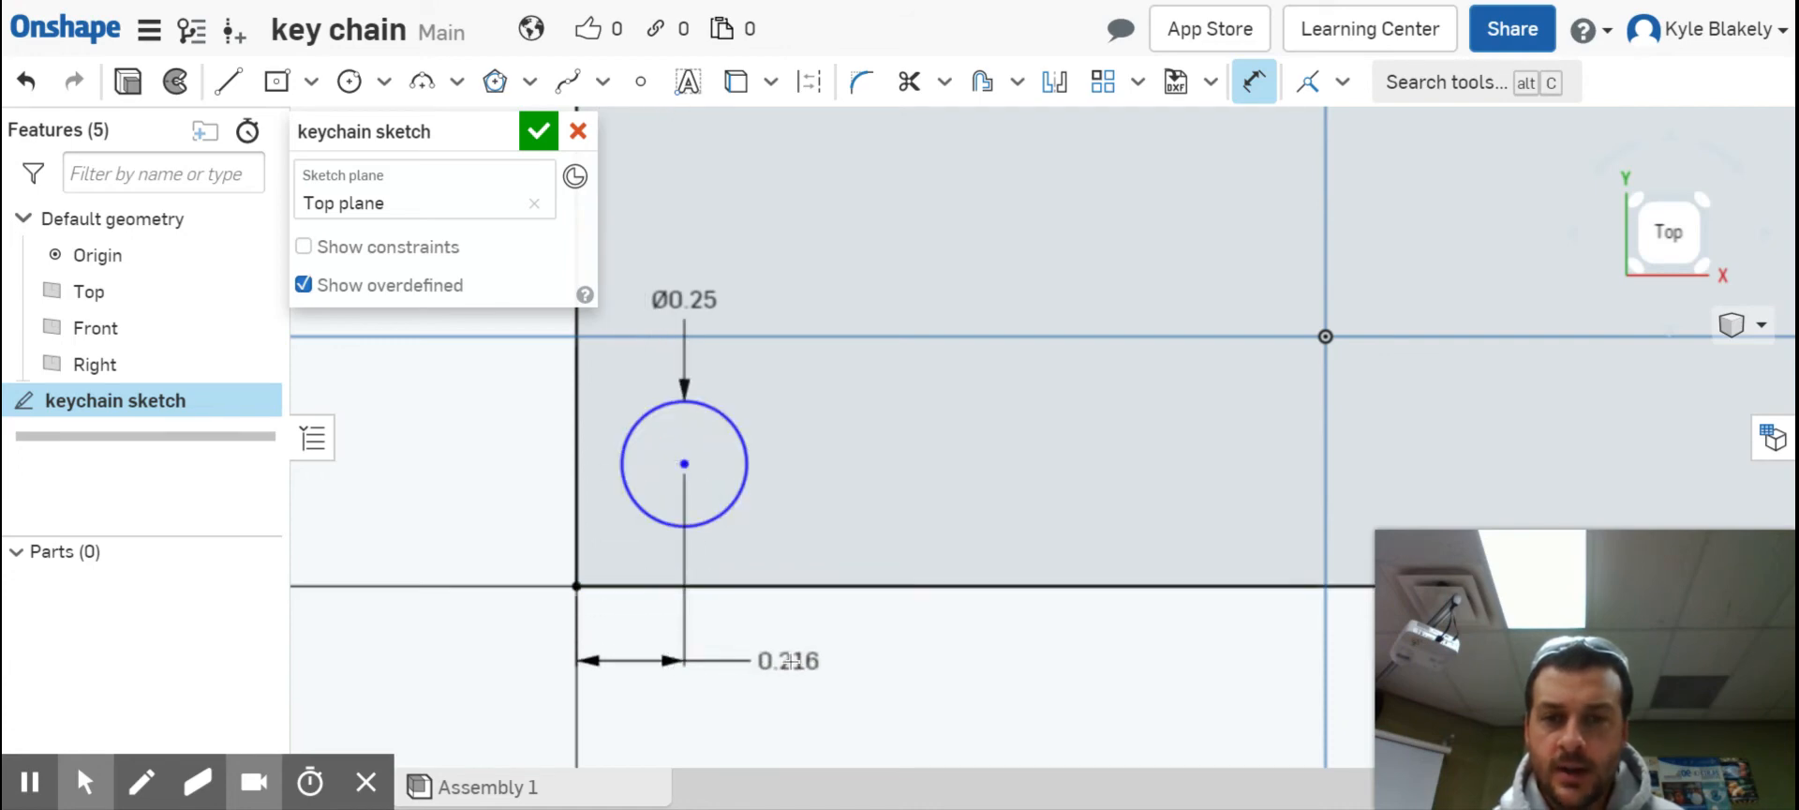
pyautogui.click(792, 663)
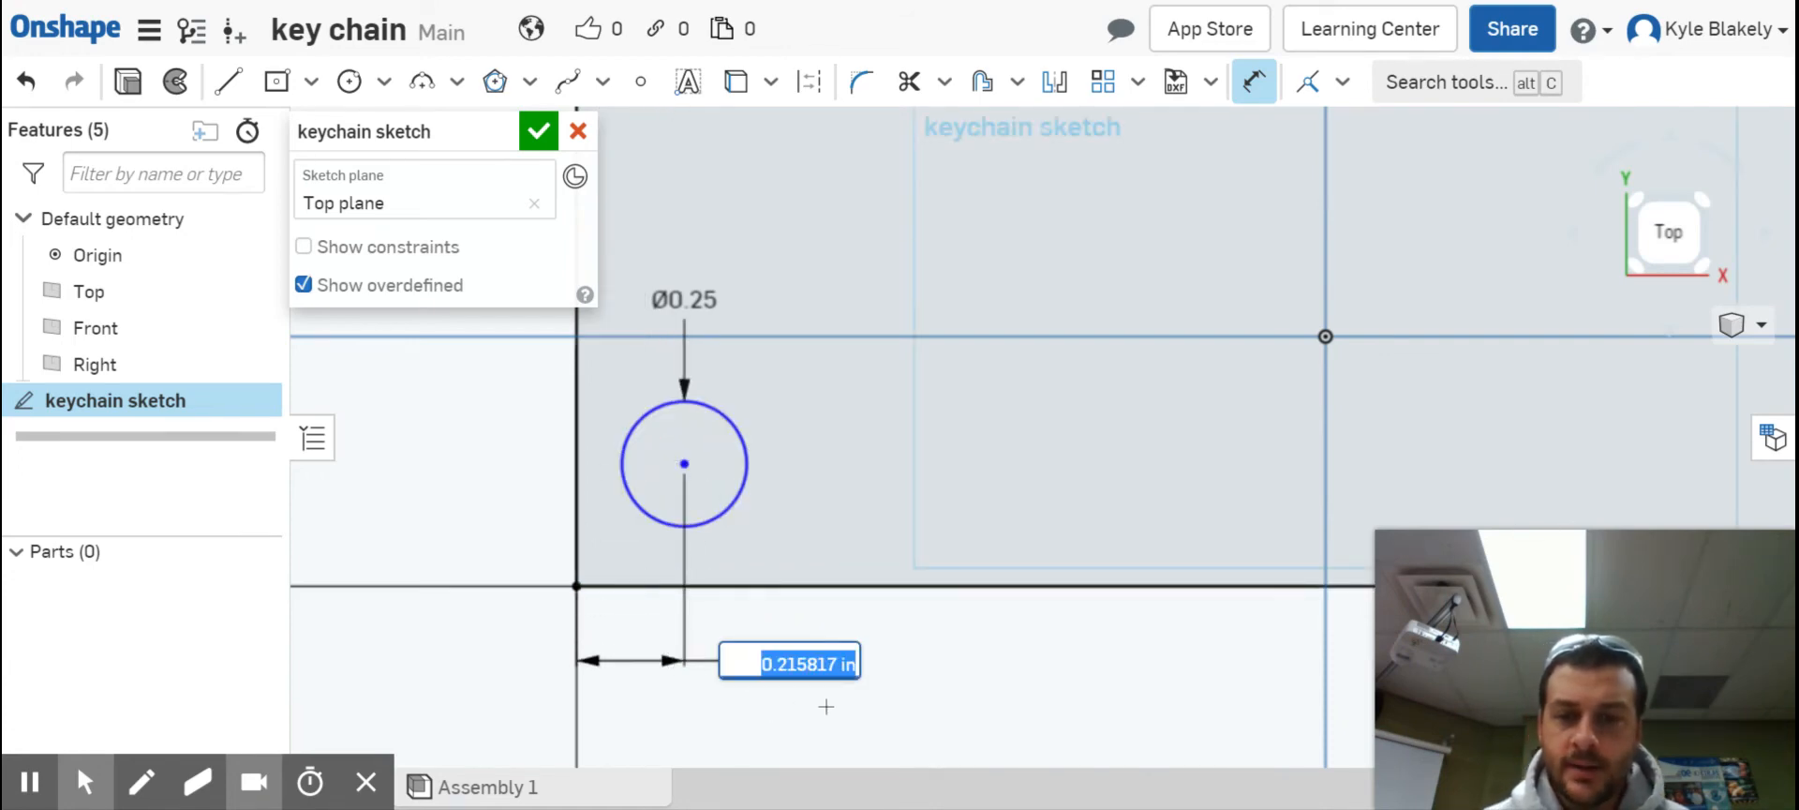
pyautogui.write('0')
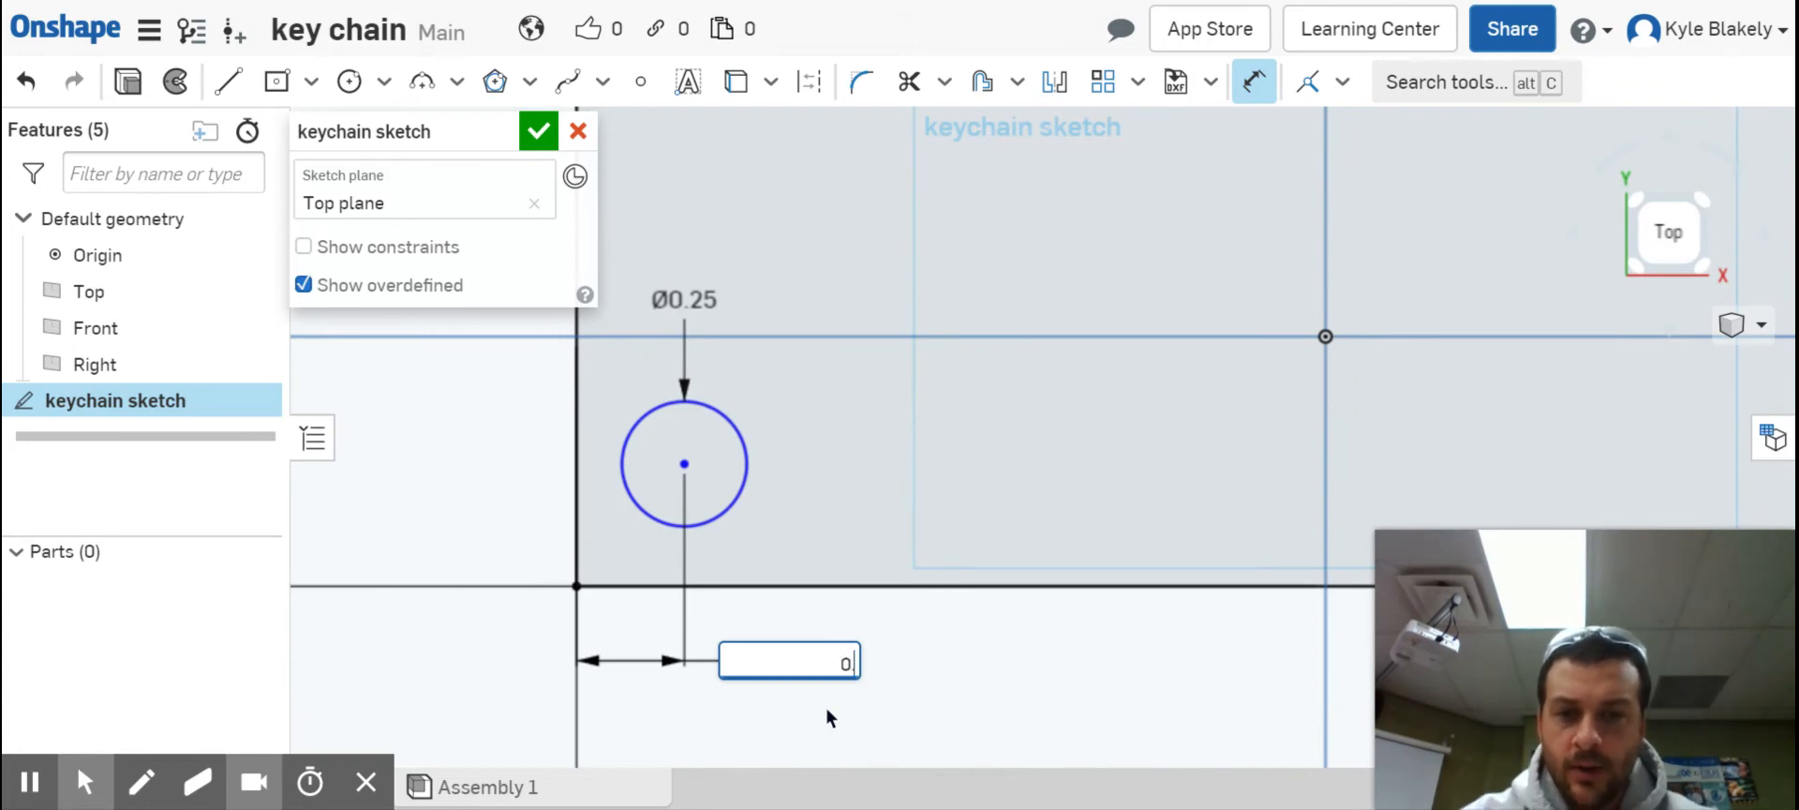
pyautogui.write('.3')
pyautogui.press('Return')
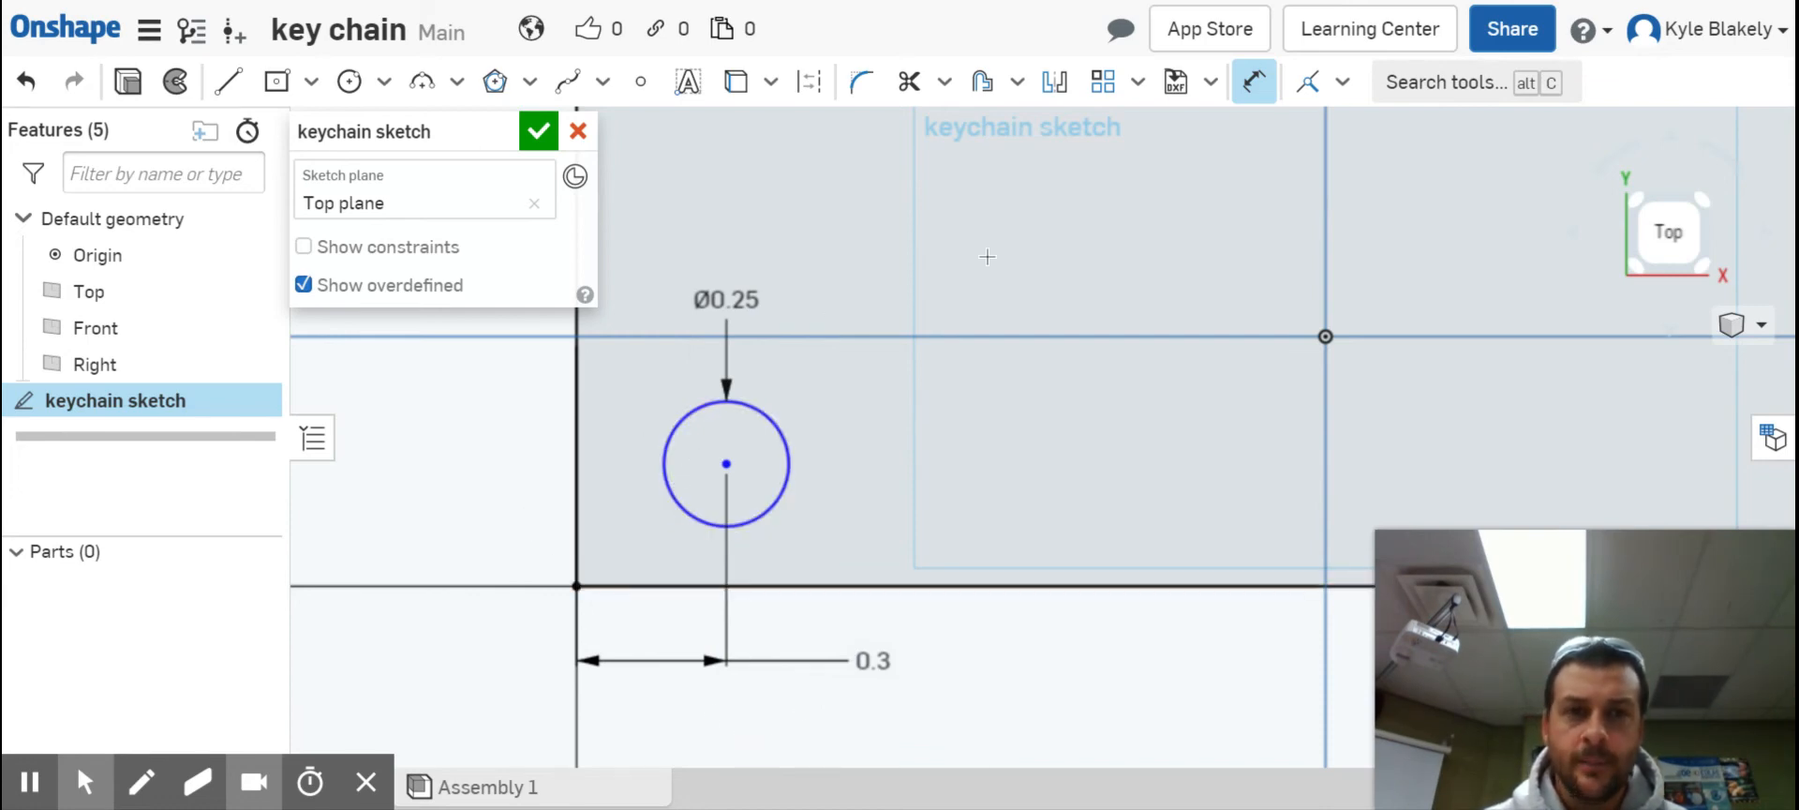
pyautogui.click(1256, 82)
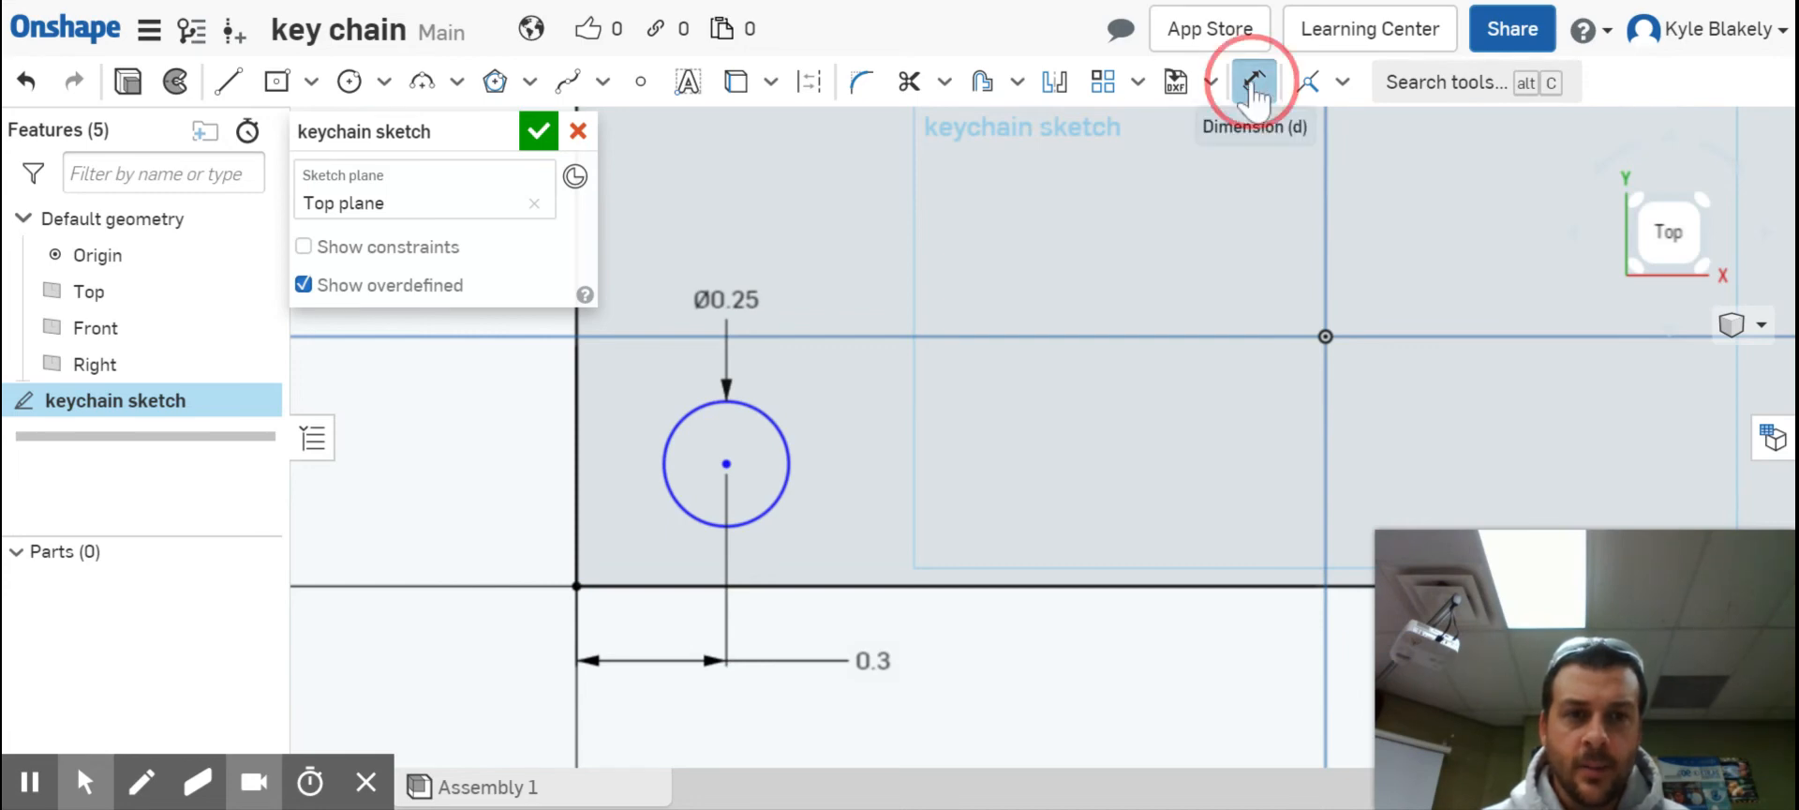
pyautogui.click(726, 466)
pyautogui.click(791, 586)
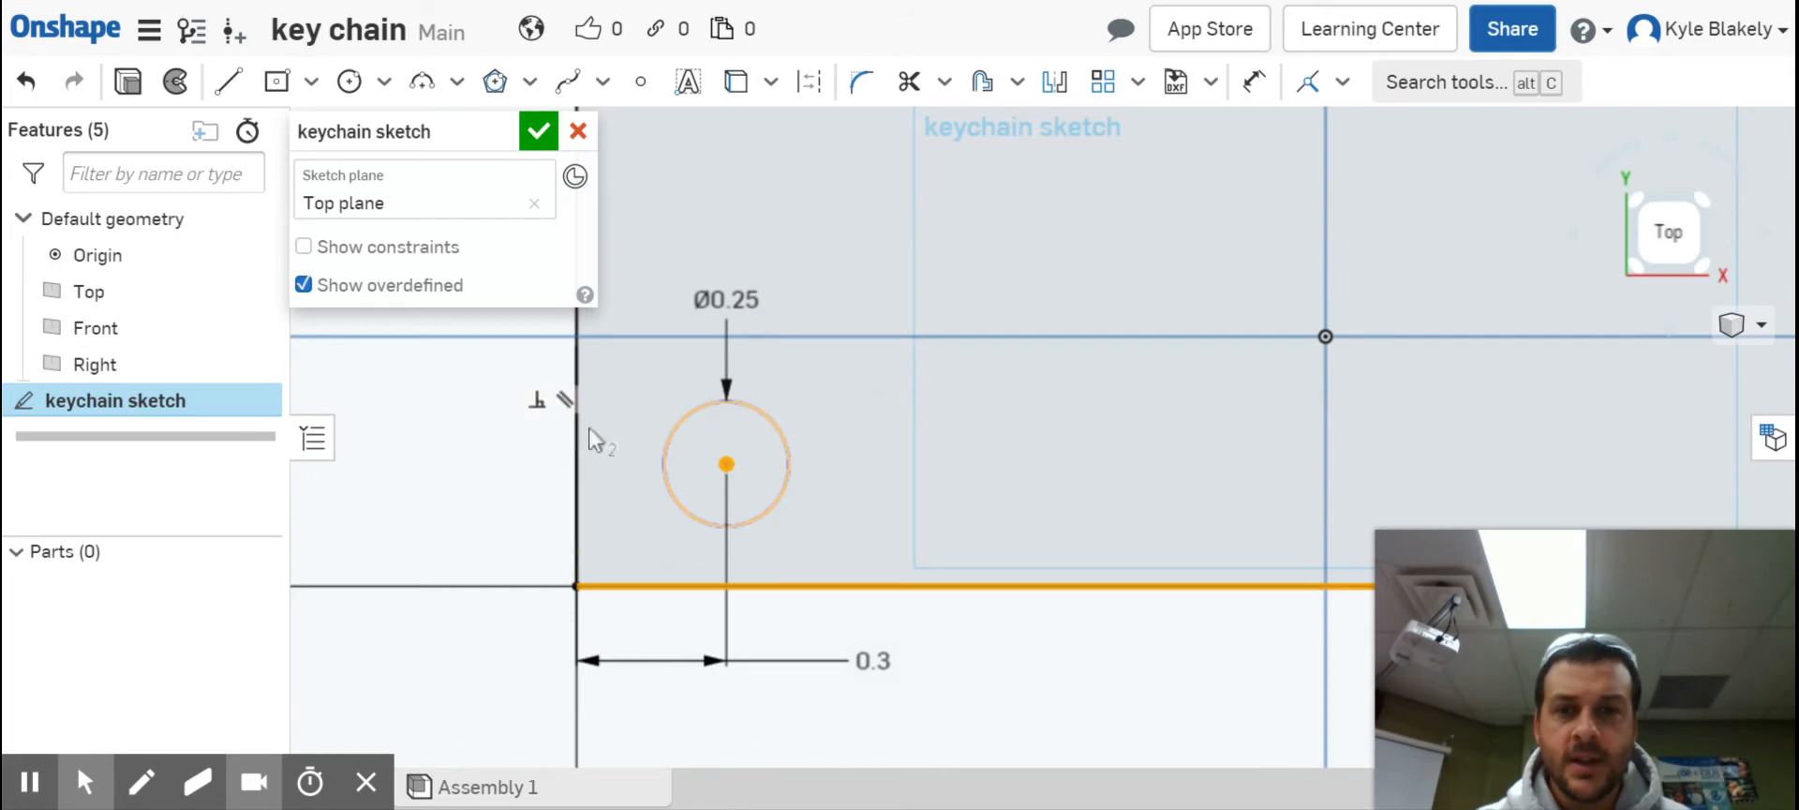
pyautogui.click(522, 452)
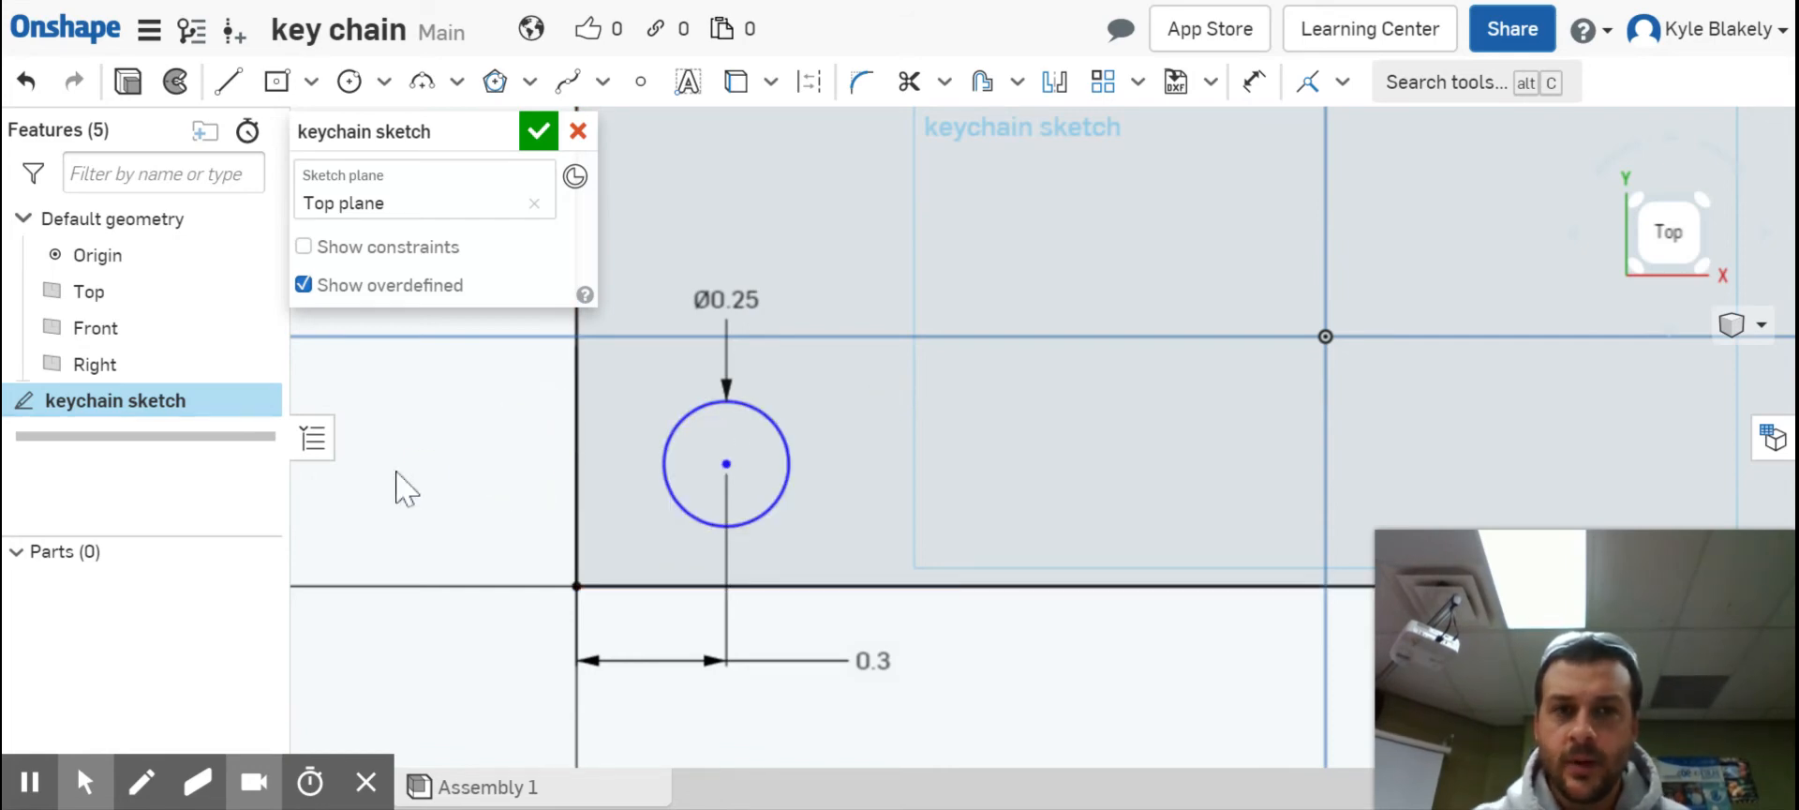
# - Dimension the circle's center at 0.3 in from the rectangle's bottom edge and finish the keychain sketch
pyautogui.click(1254, 86)
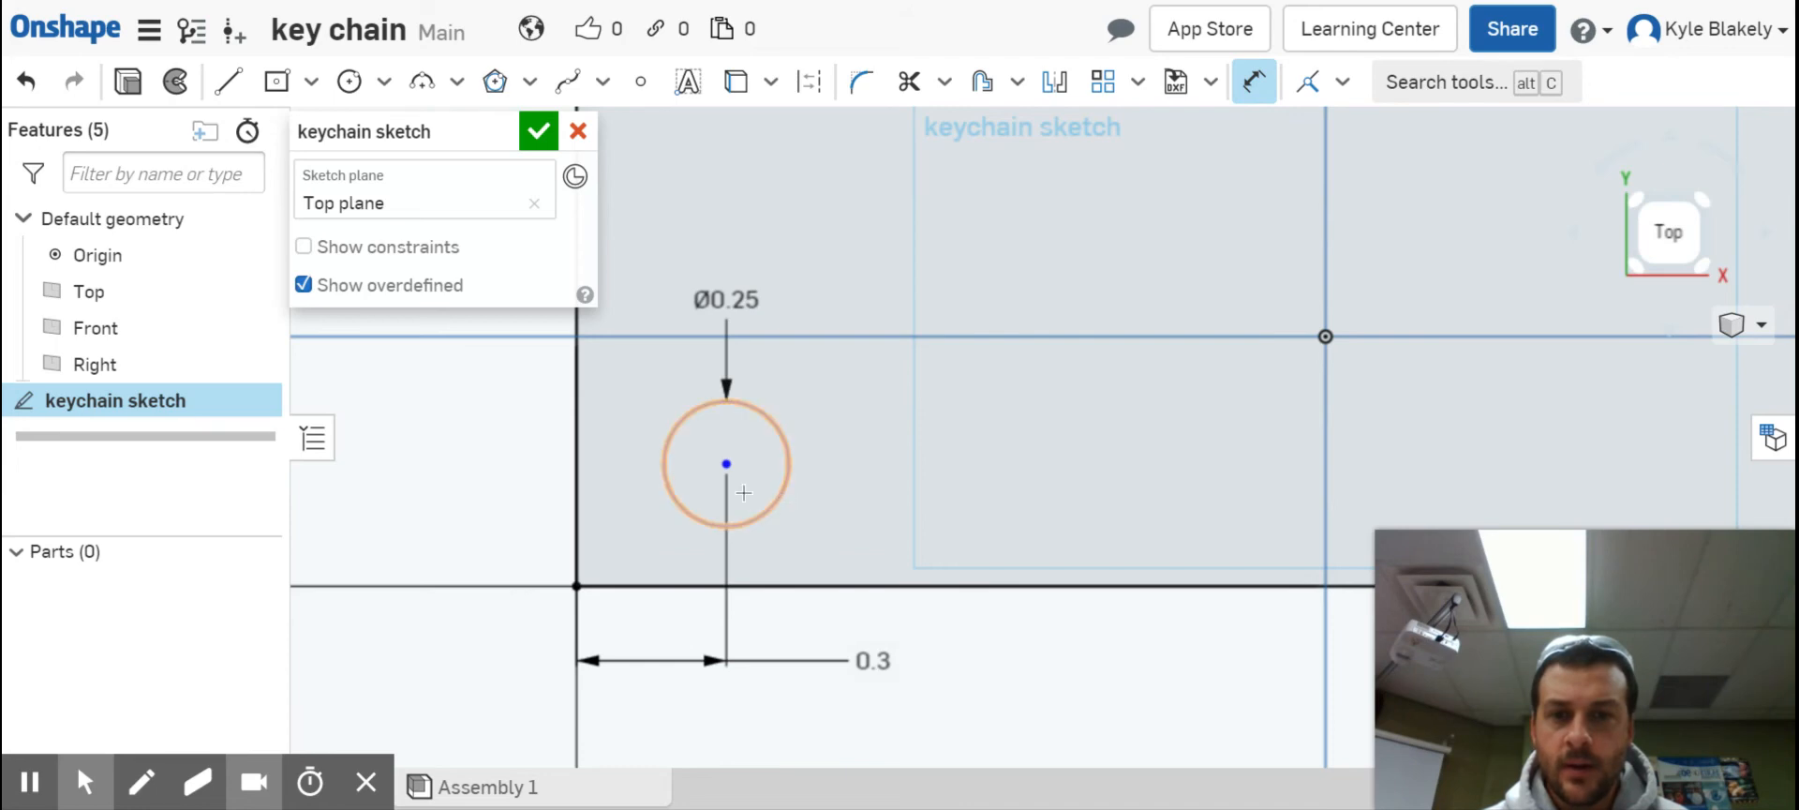
pyautogui.click(726, 463)
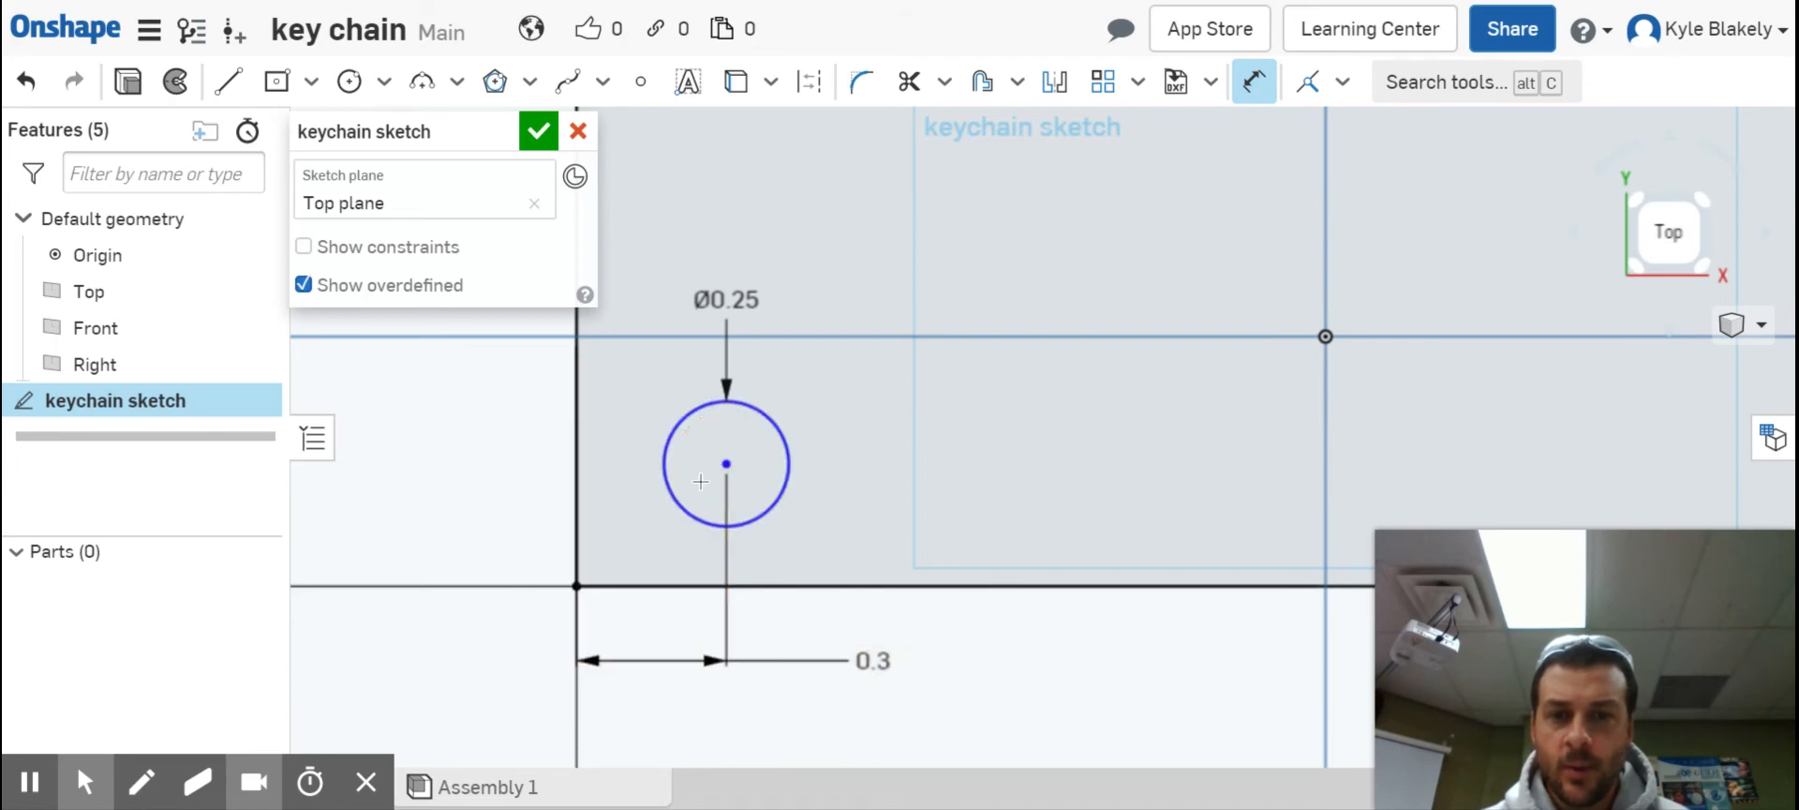
pyautogui.click(684, 588)
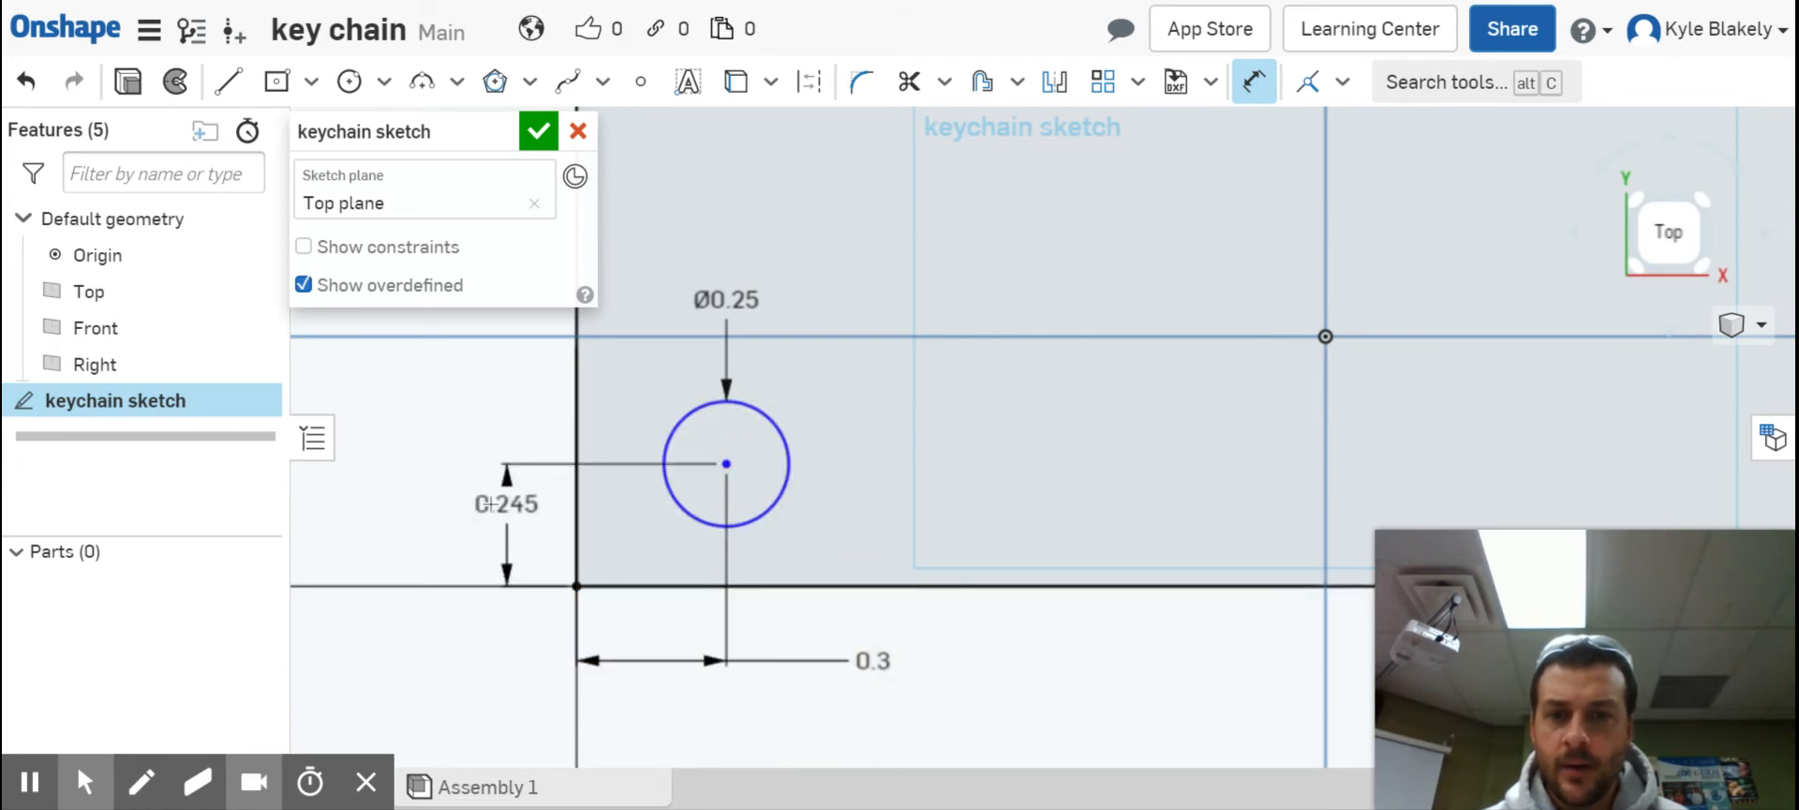
pyautogui.click(484, 502)
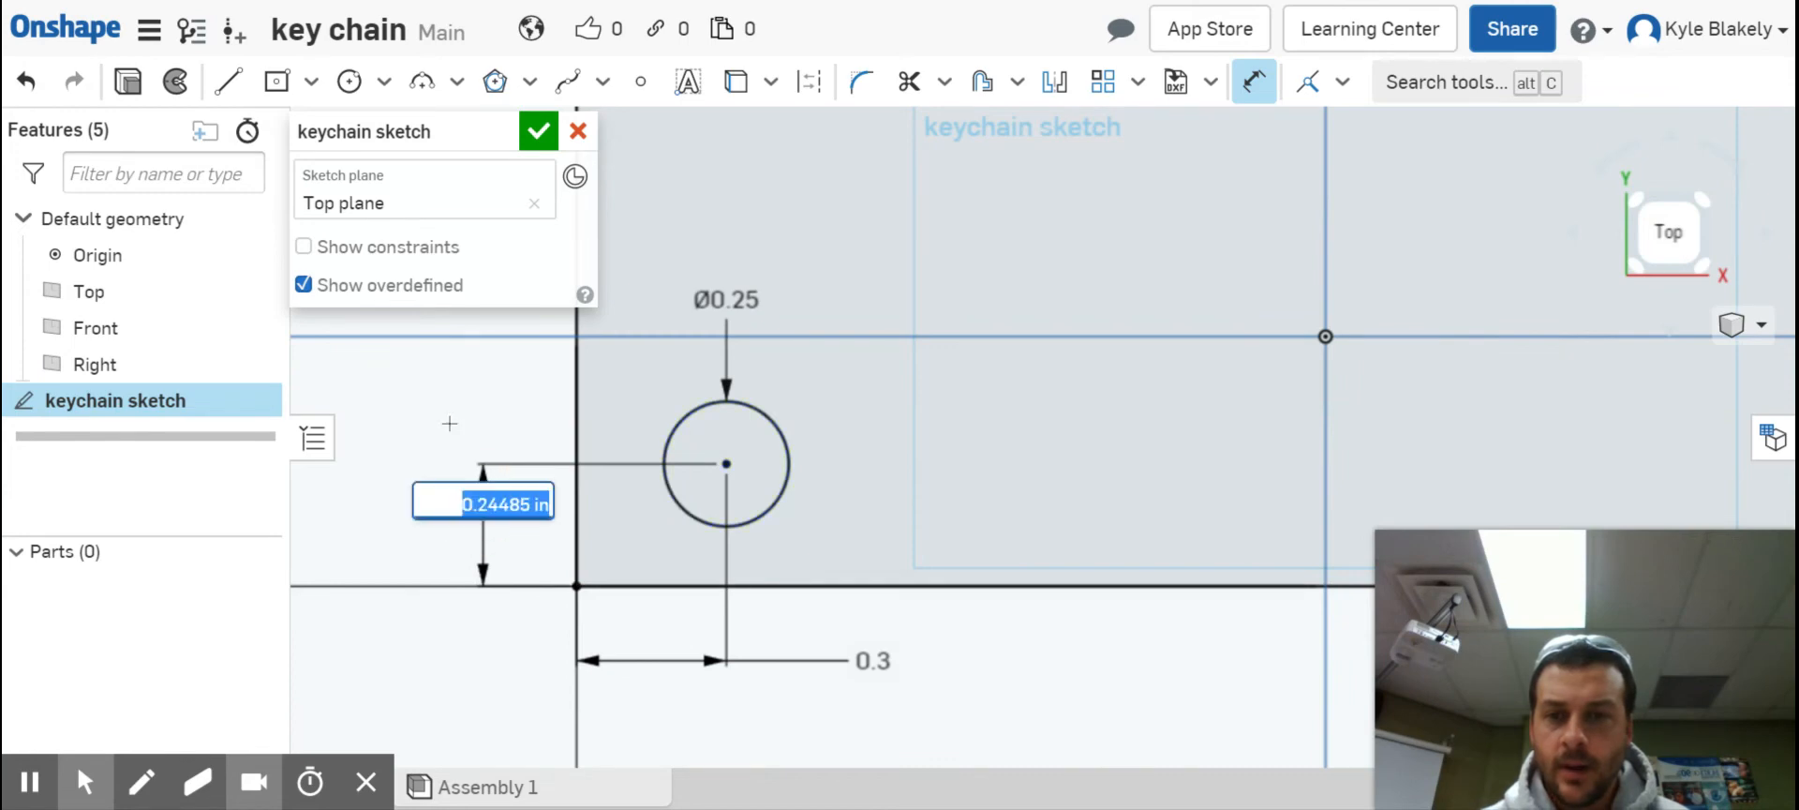
pyautogui.write('0.245')
pyautogui.press('Return')
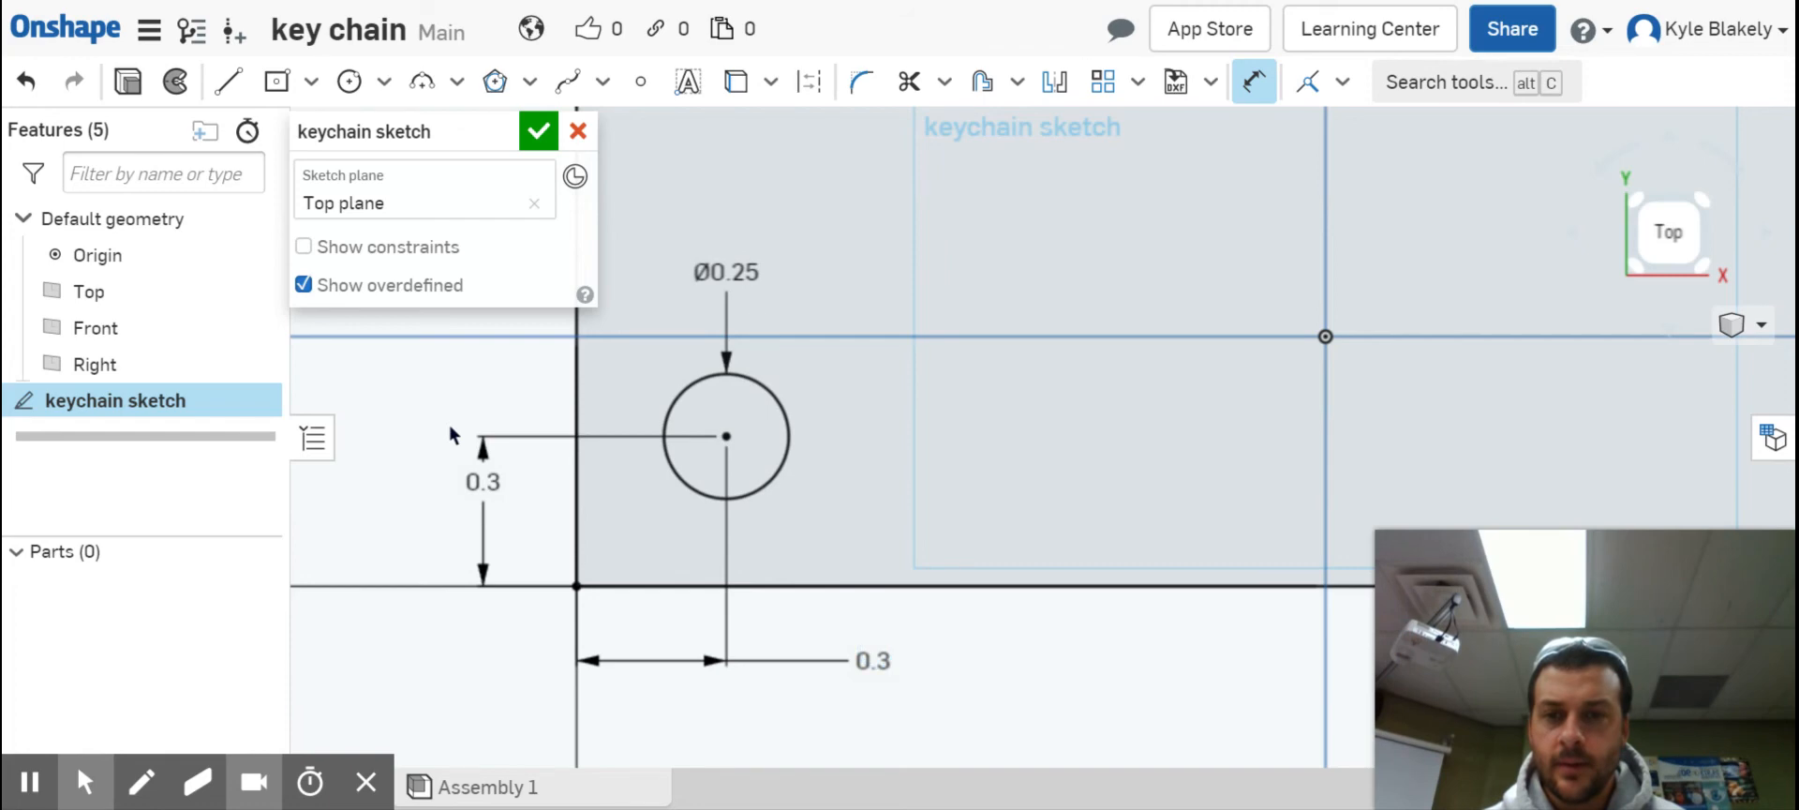
pyautogui.scroll(3, 419, 536)
pyautogui.scroll(-6, 487, 548)
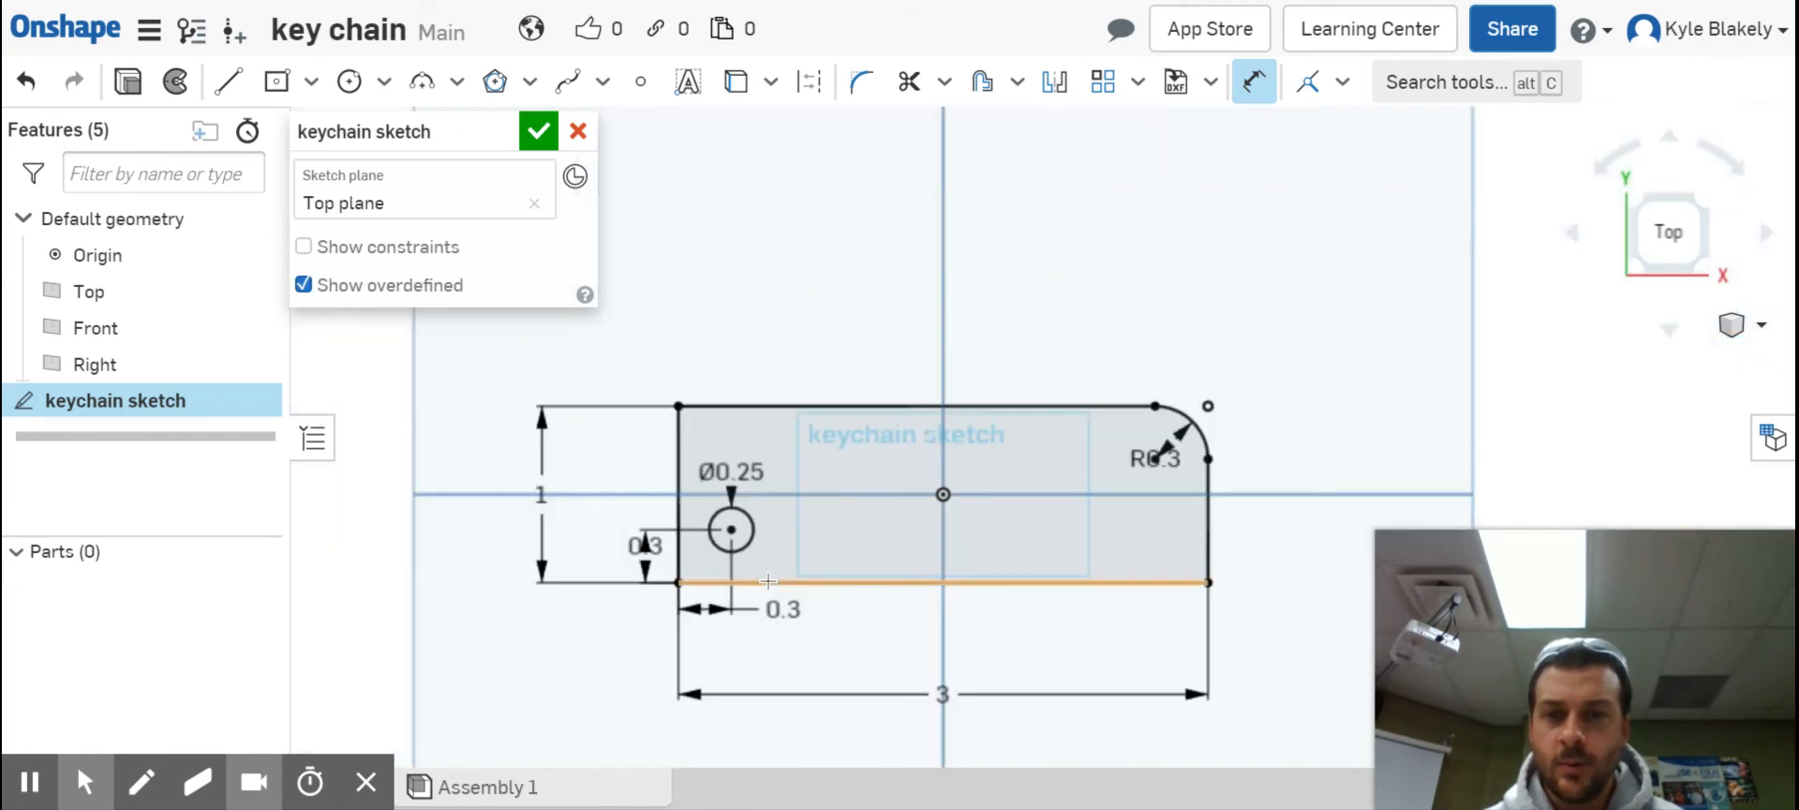
pyautogui.scroll(2, 767, 582)
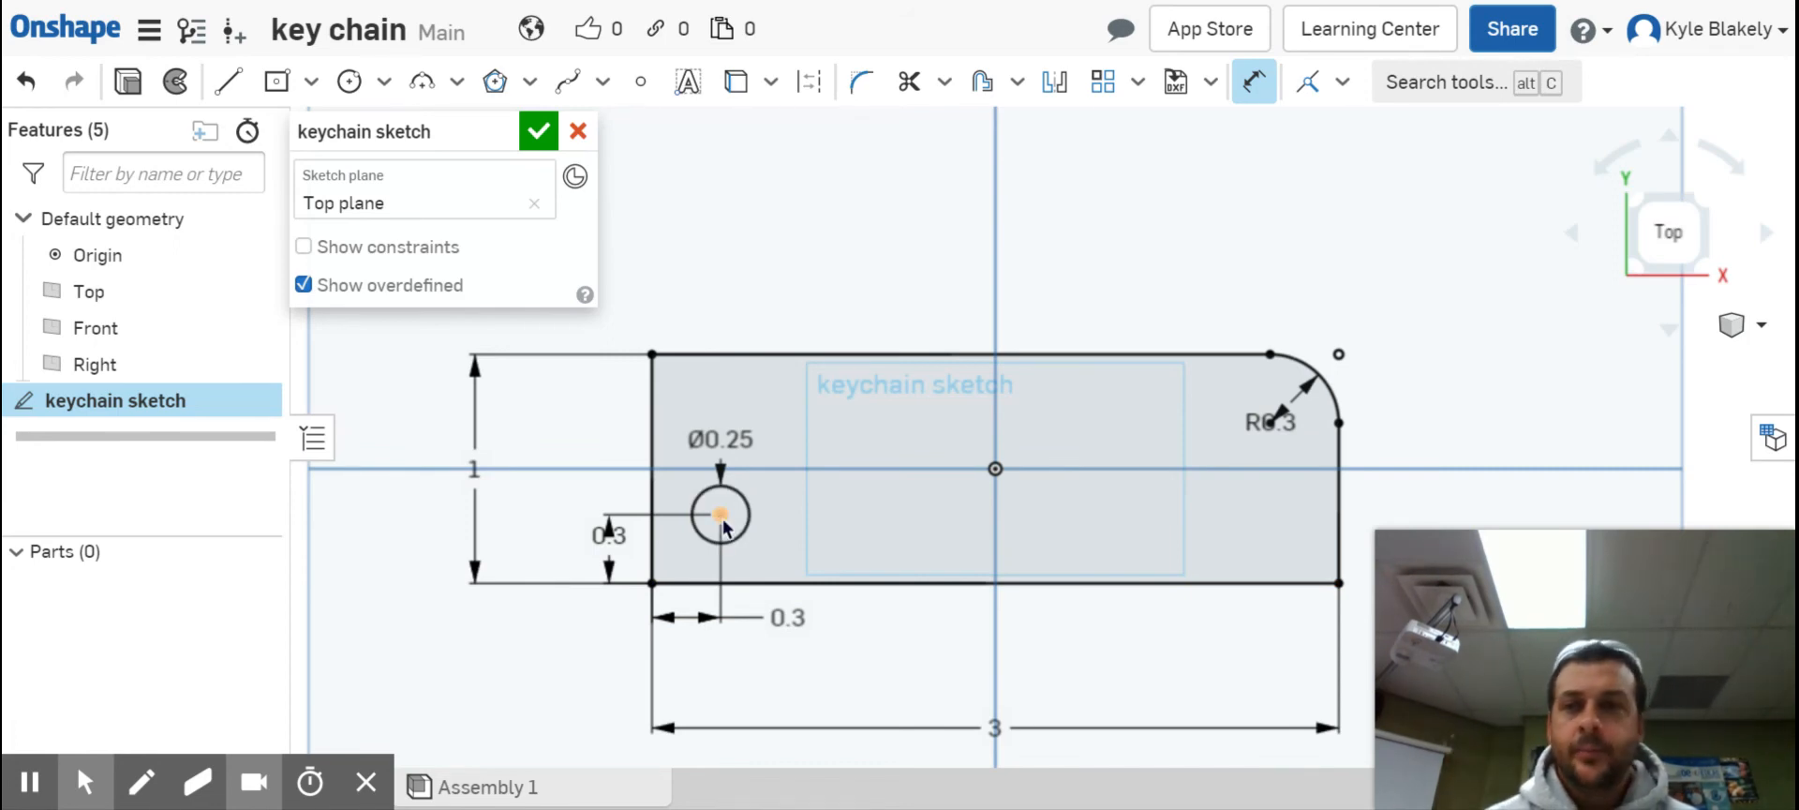
pyautogui.click(538, 131)
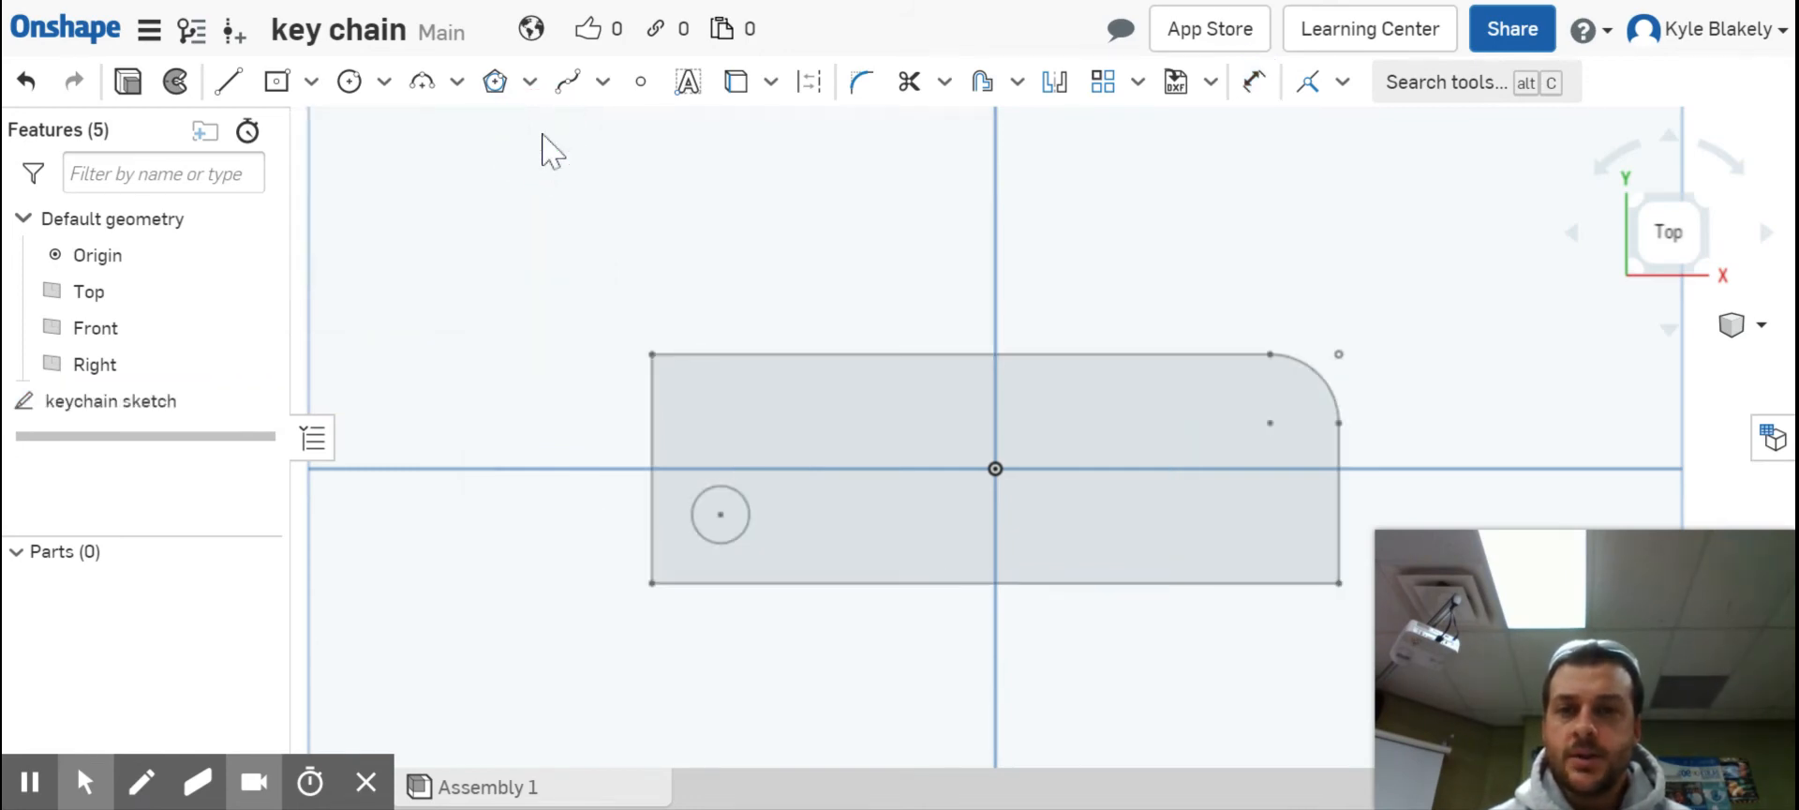
pyautogui.click(1664, 235)
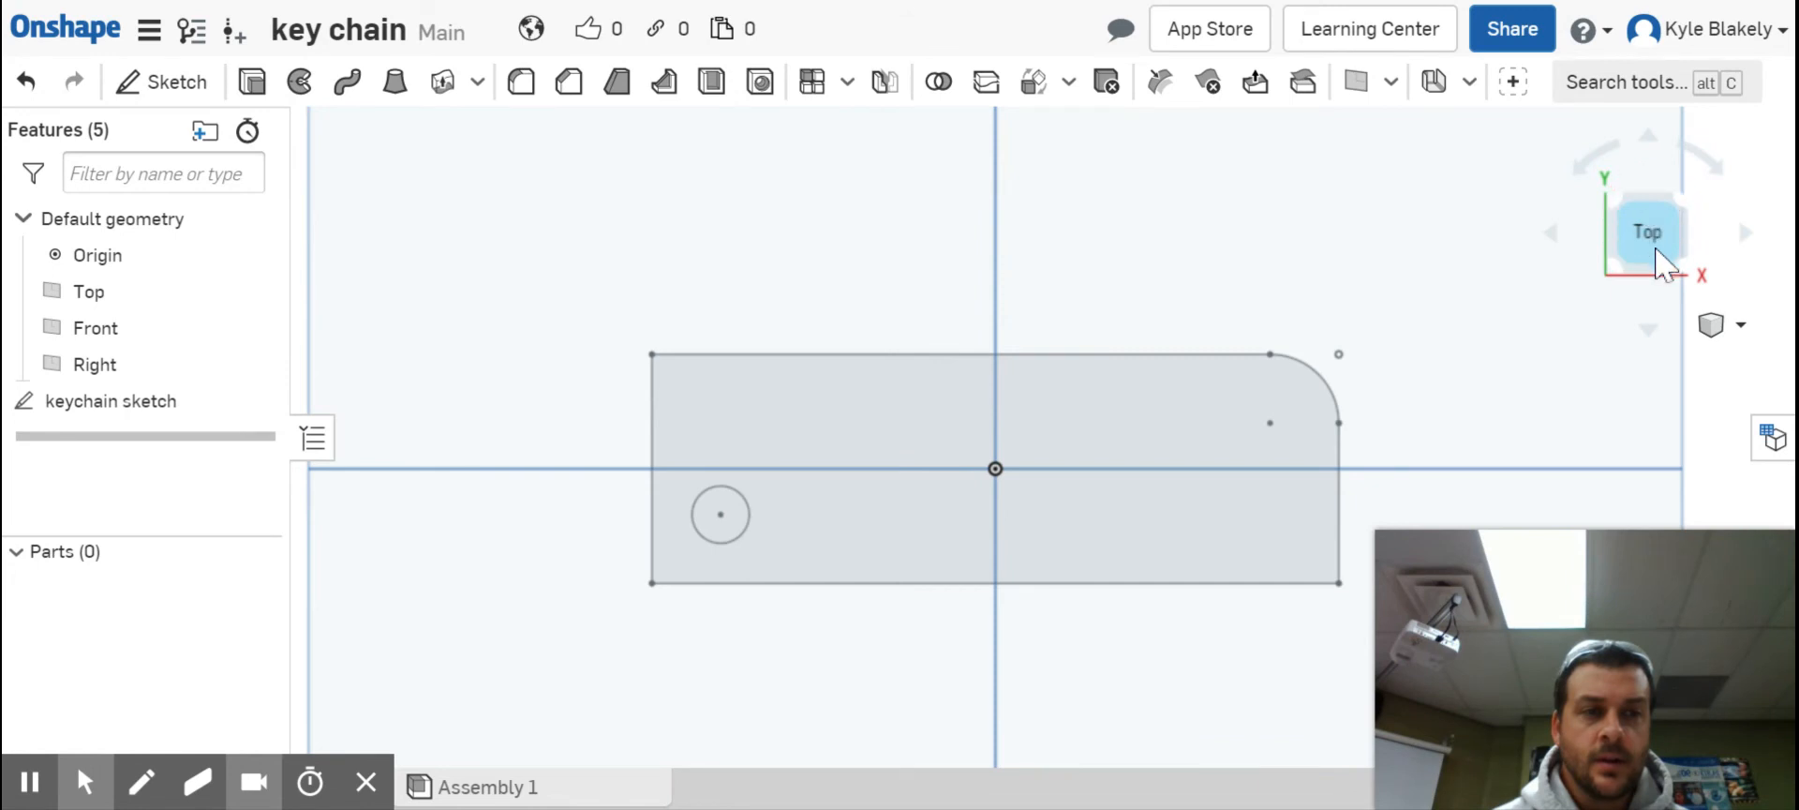
pyautogui.moveTo(1543, 337)
pyautogui.mouseDown(button='right')
pyautogui.moveTo(1543, 274)
pyautogui.moveTo(1514, 275)
pyautogui.mouseUp(button='right')
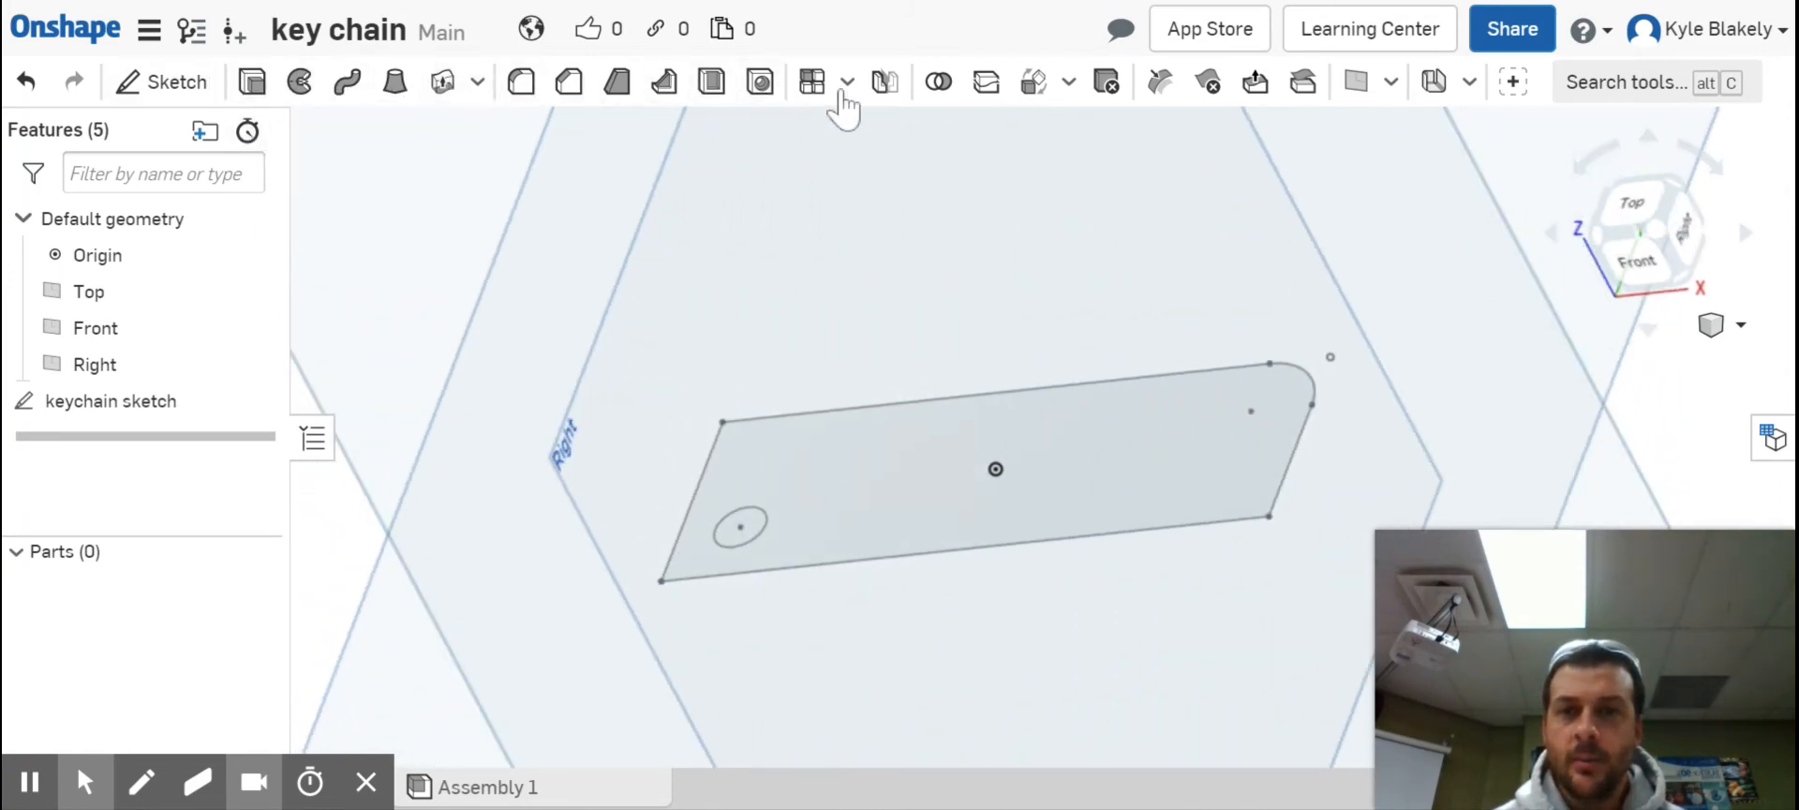
pyautogui.click(617, 91)
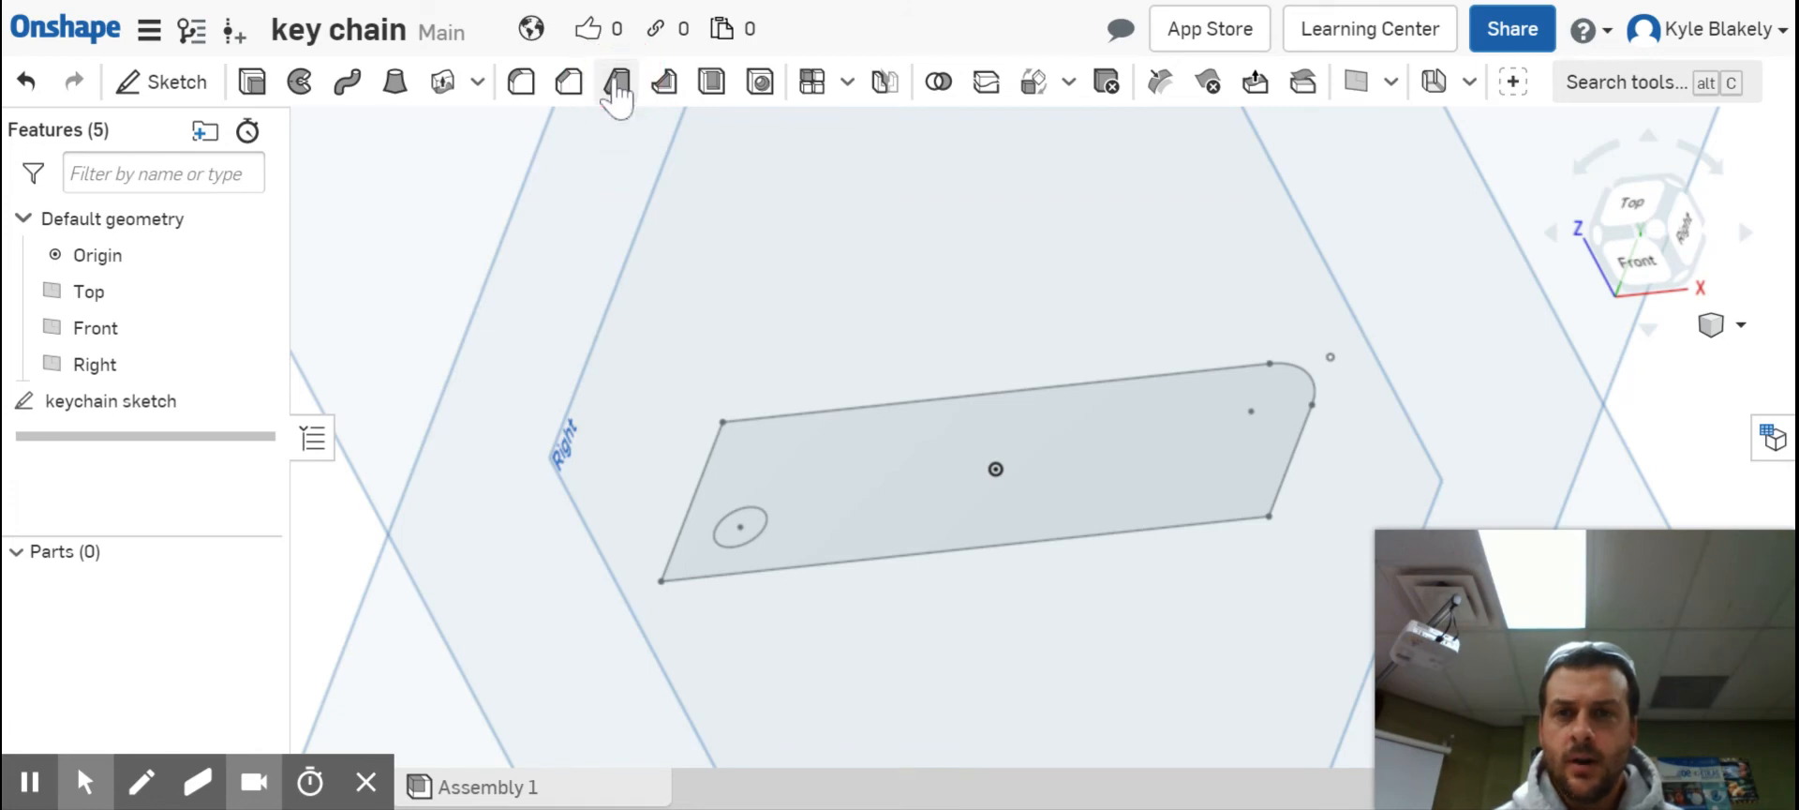
pyautogui.click(832, 460)
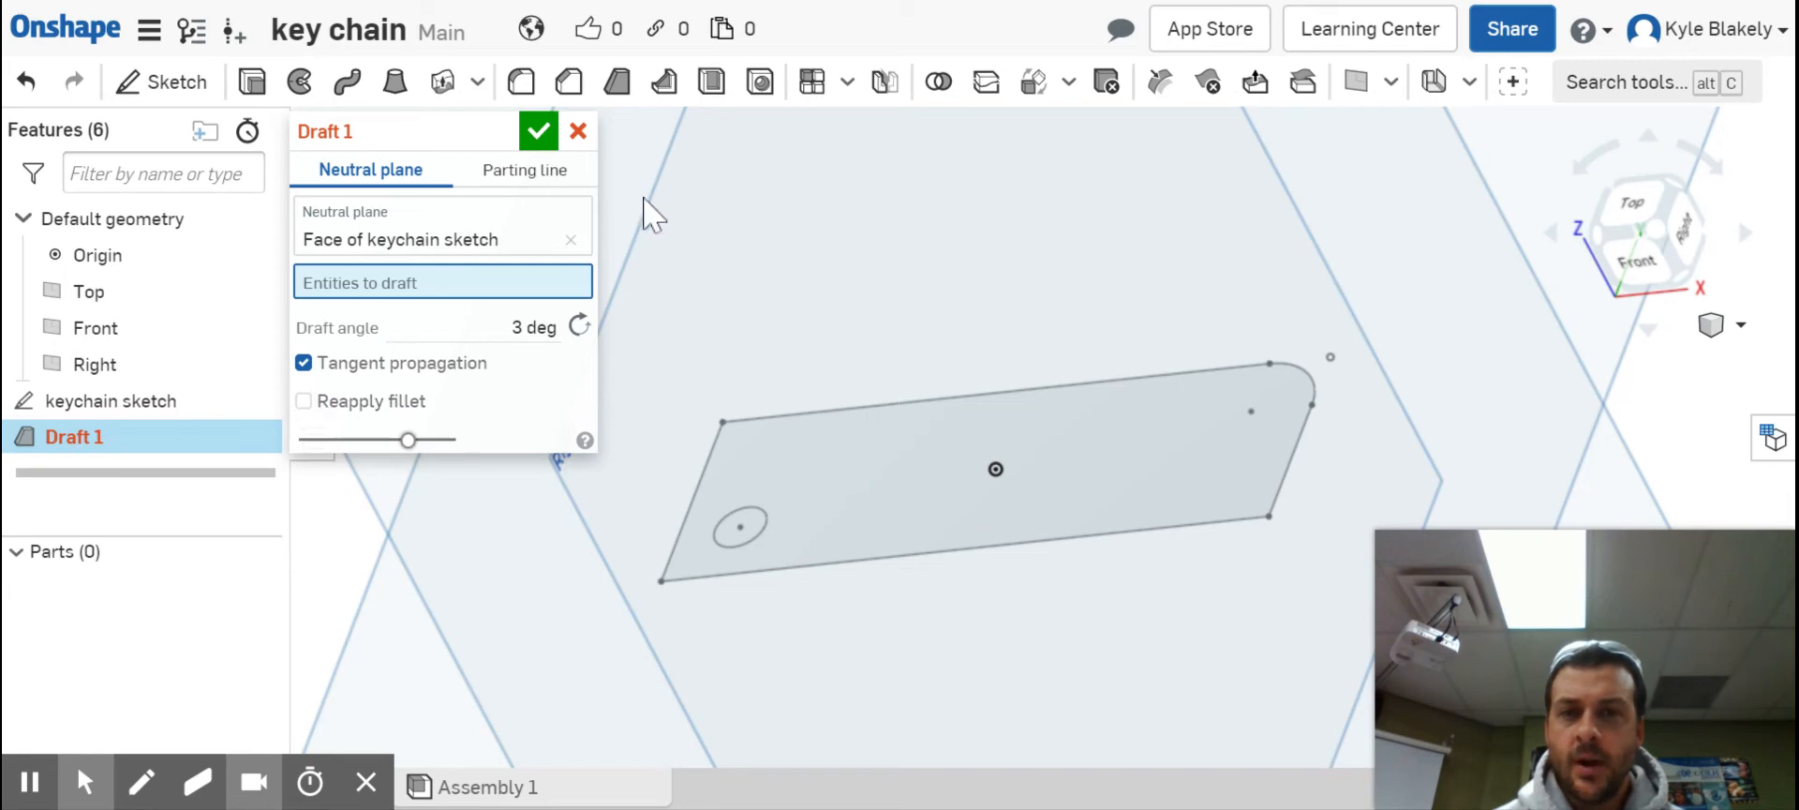
pyautogui.click(577, 132)
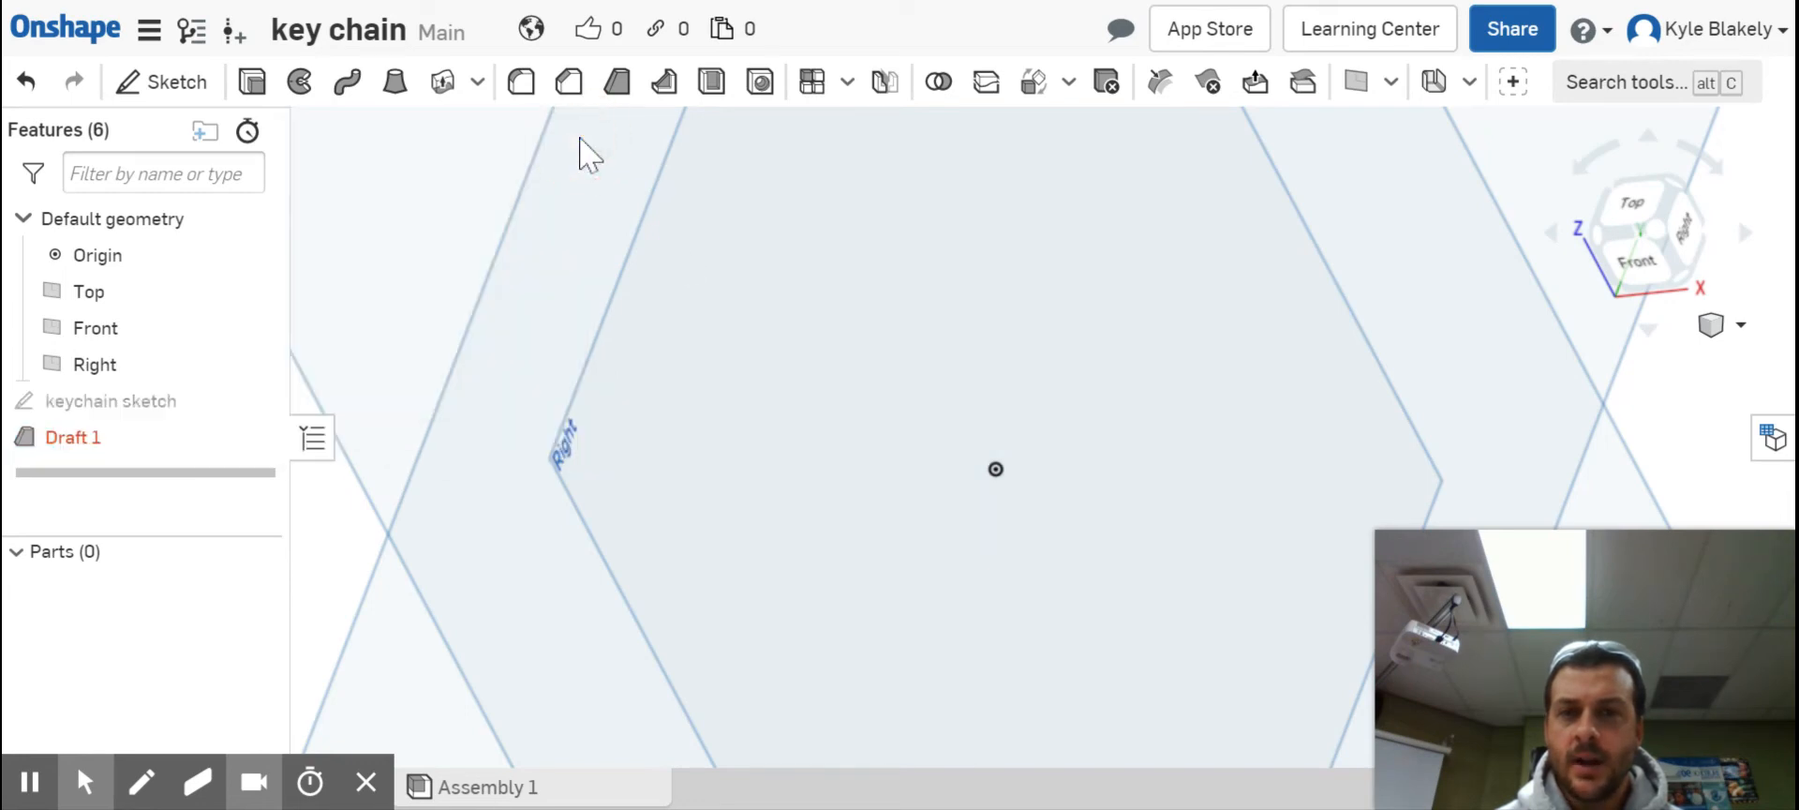
# - Extrude the keychain sketch region around the circle as a new solid with a blind depth of 0.375 in
pyautogui.click(251, 82)
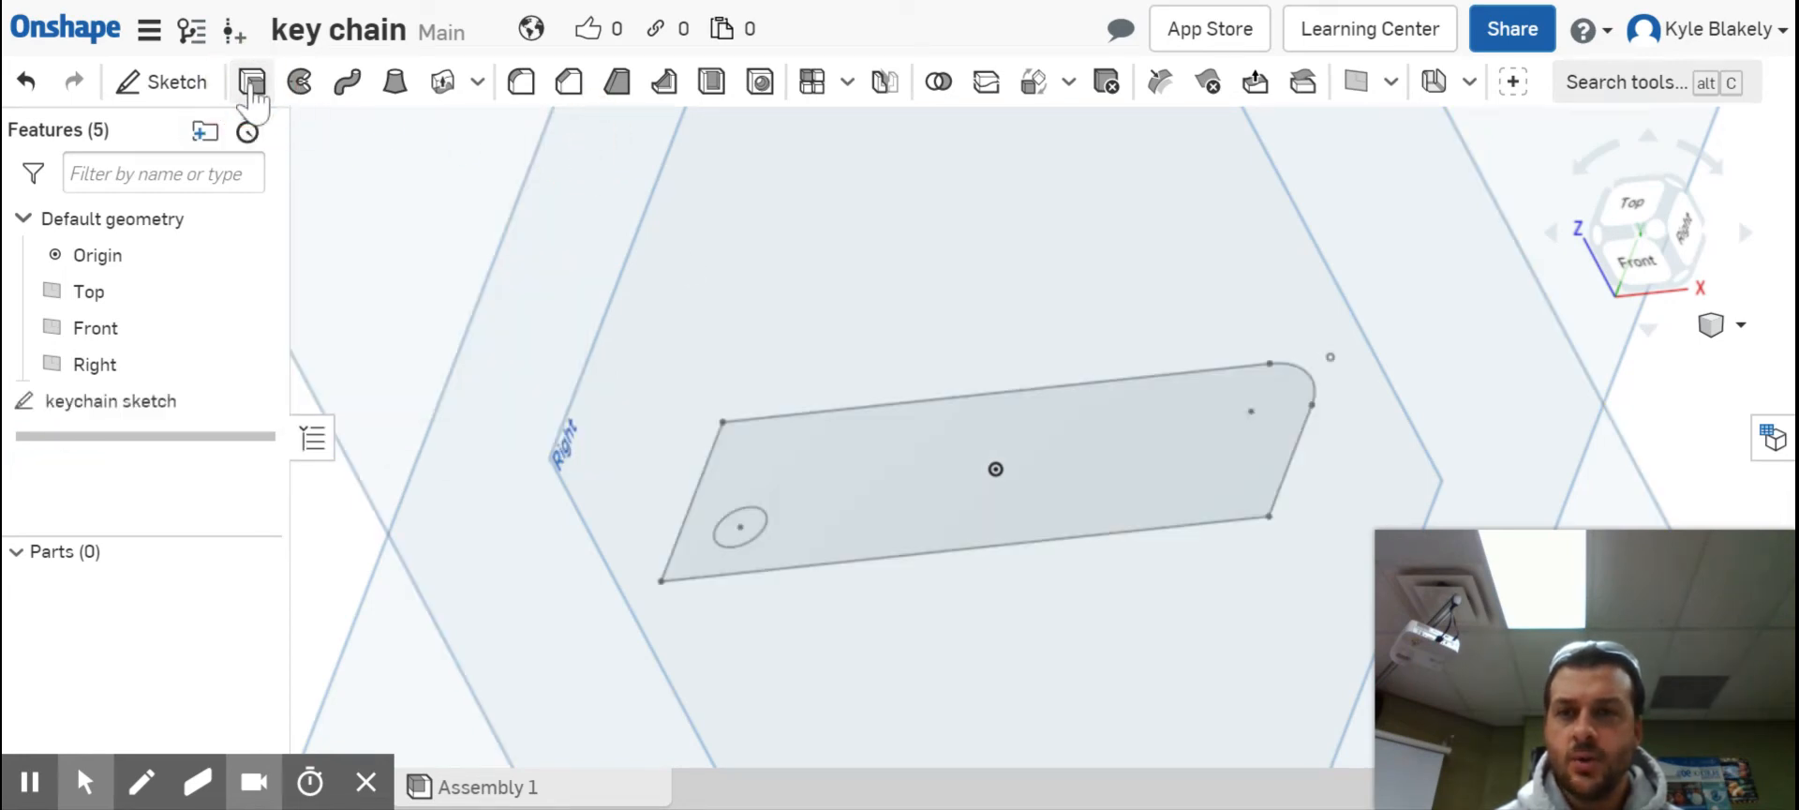
pyautogui.click(914, 459)
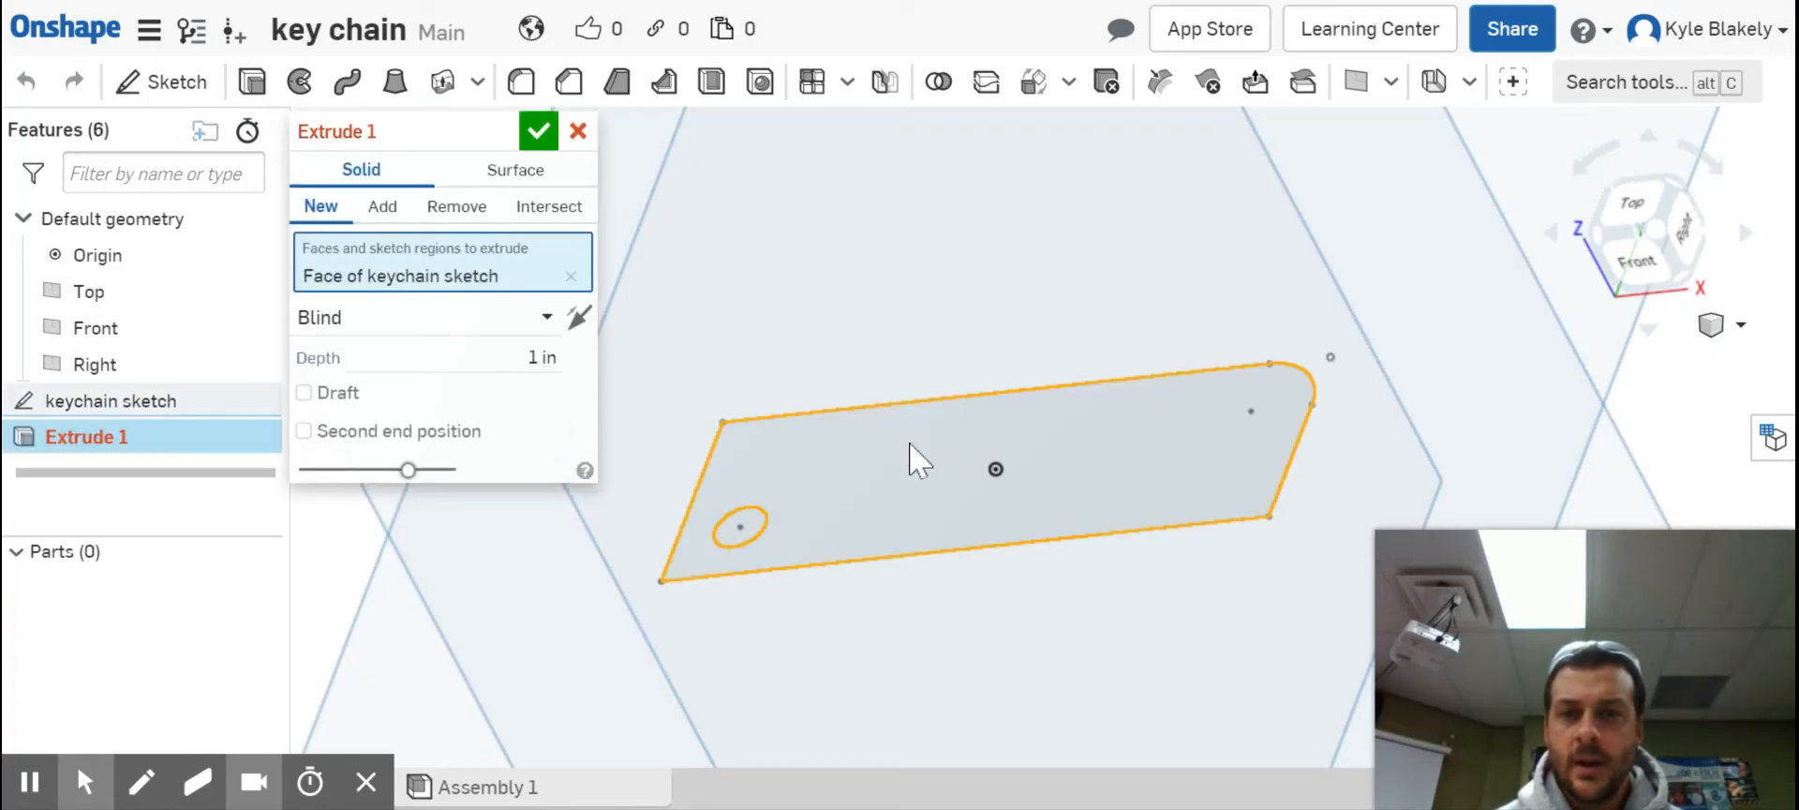
pyautogui.click(540, 357)
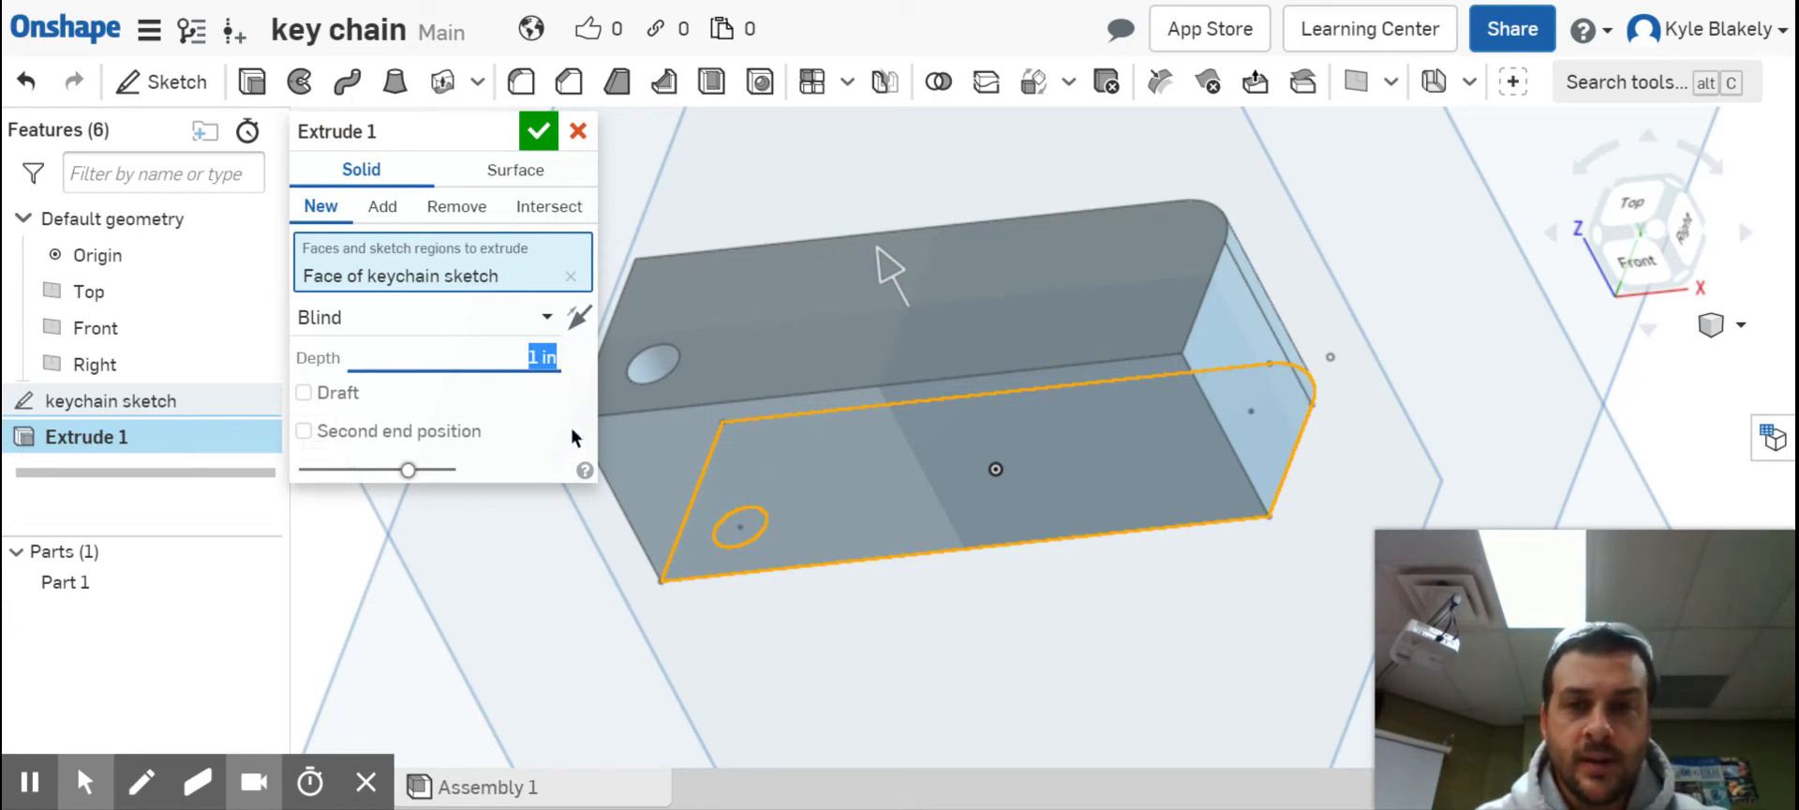
pyautogui.write('0.375')
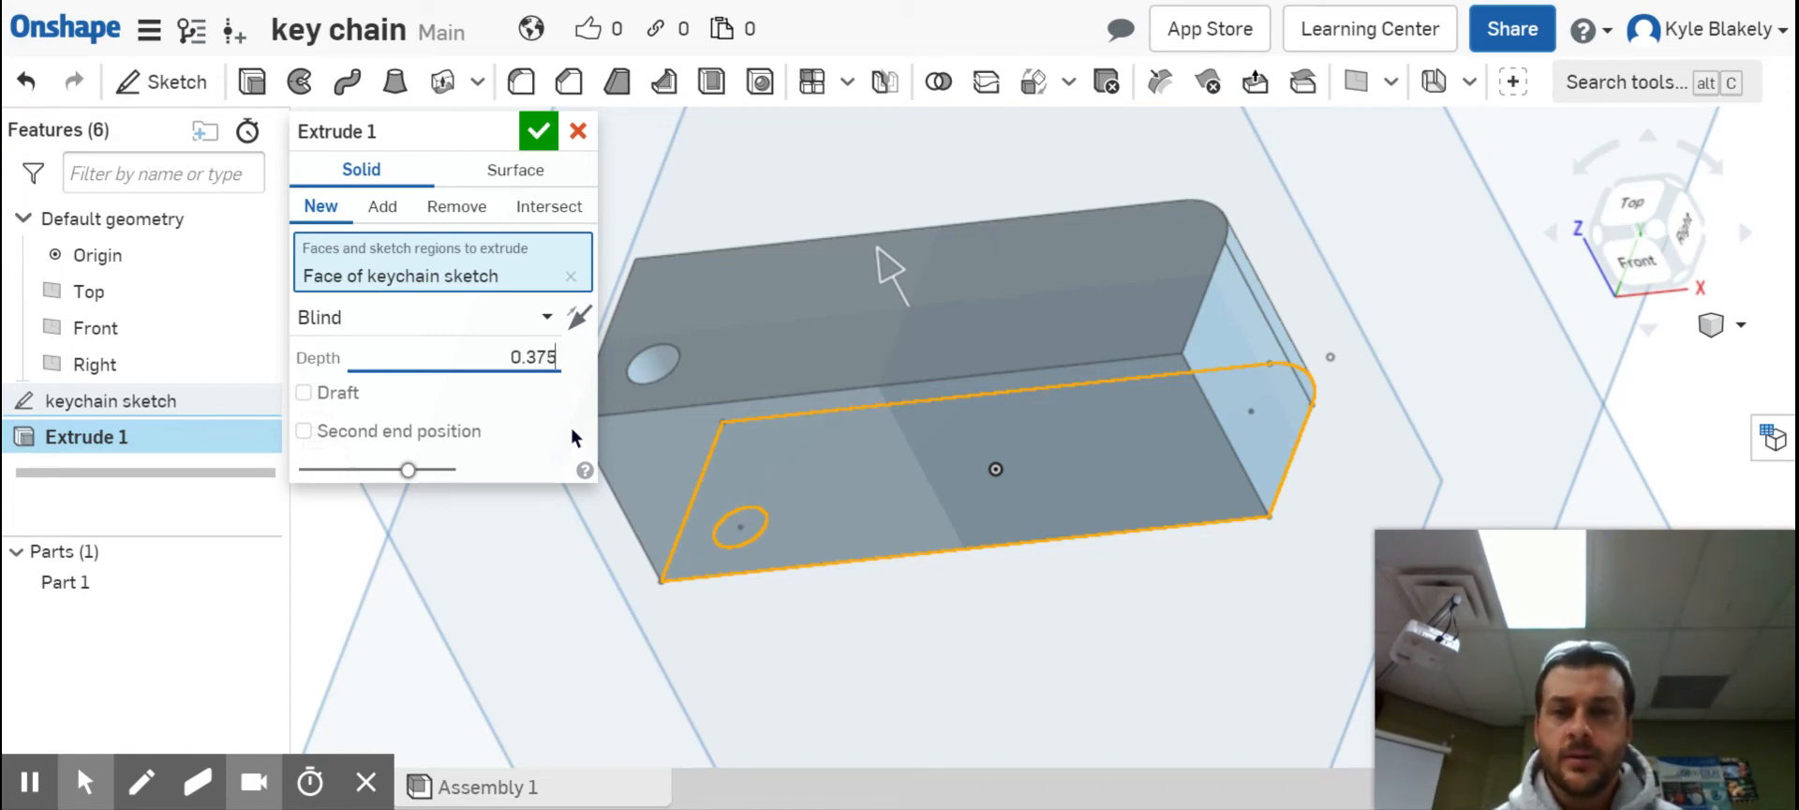
pyautogui.press('Tab')
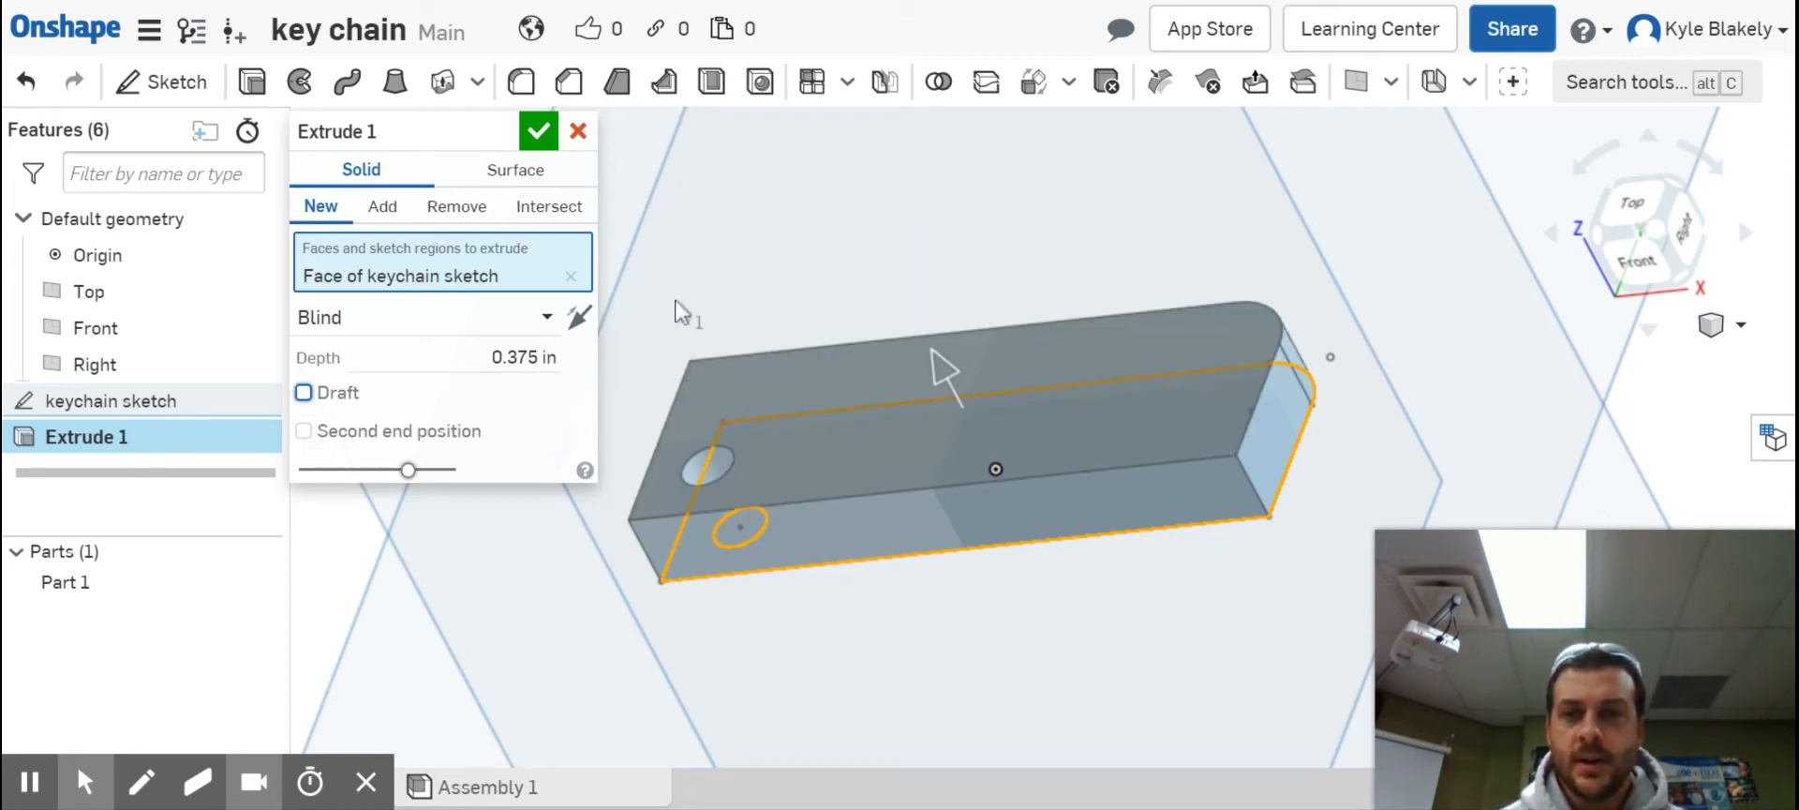
pyautogui.click(537, 134)
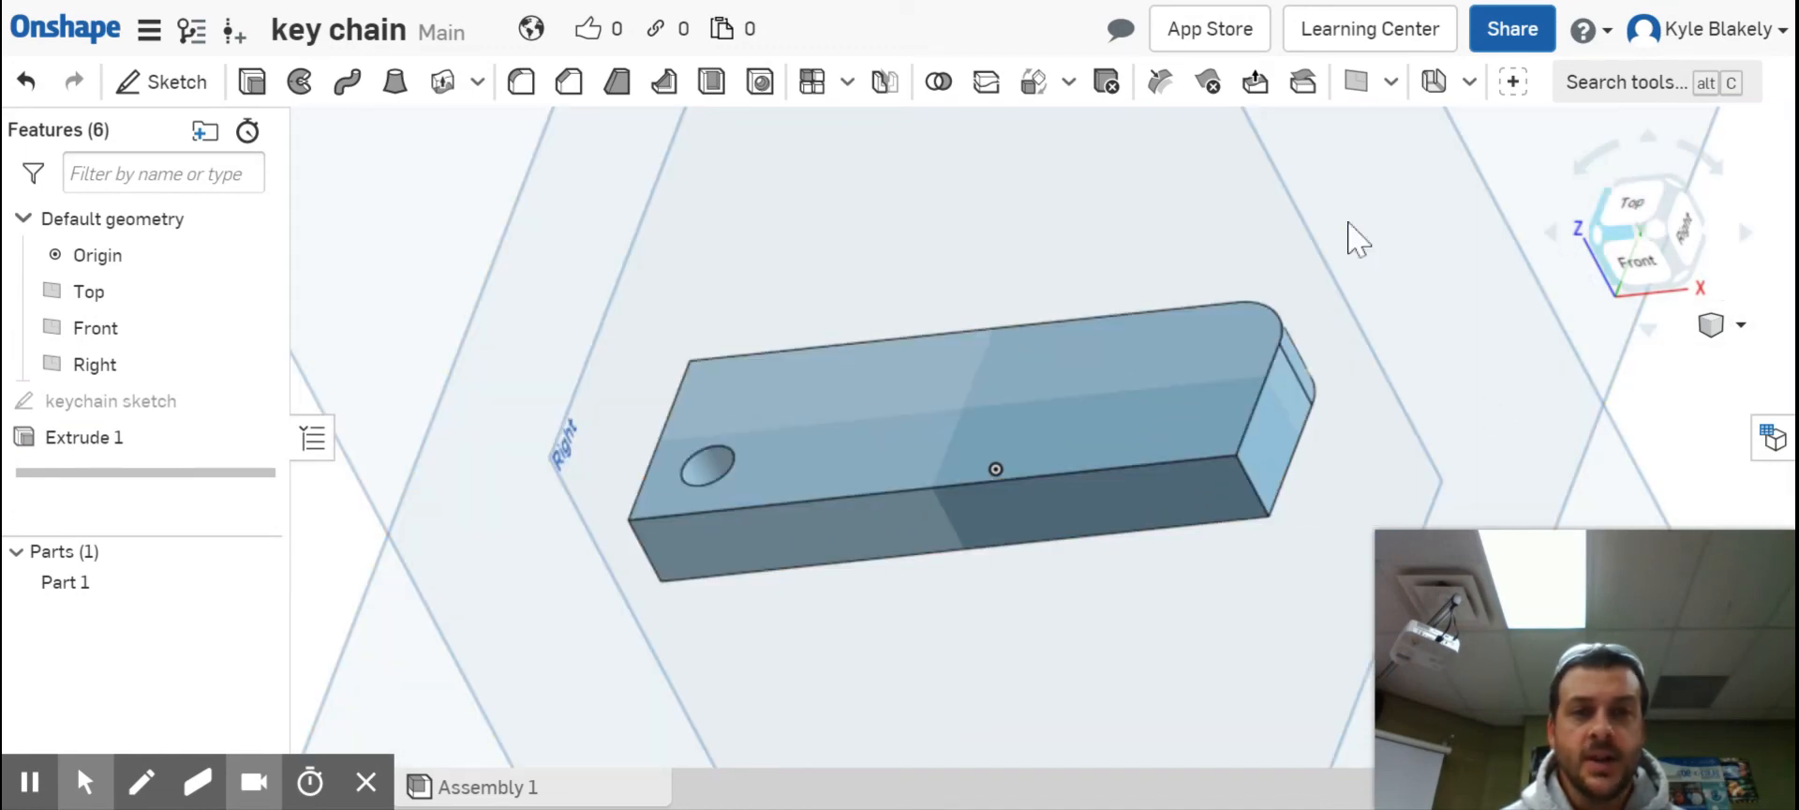
# - Start a new sketch on the top face of the extruded key chain, viewed from the top
pyautogui.click(1630, 201)
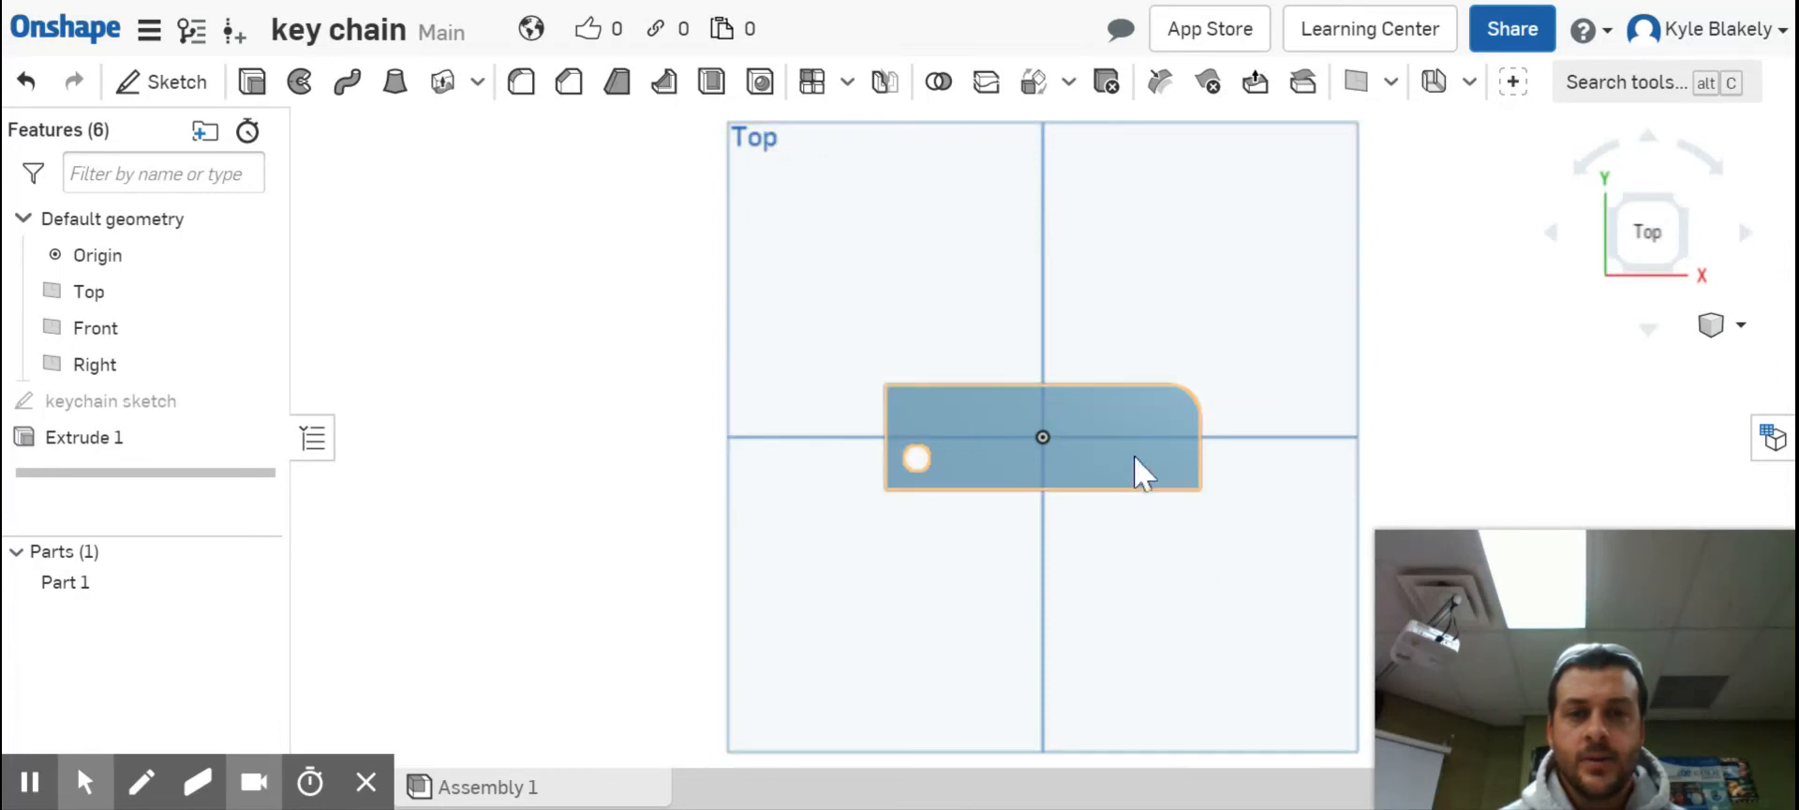
pyautogui.scroll(6, 1115, 457)
pyautogui.scroll(-2, 1115, 458)
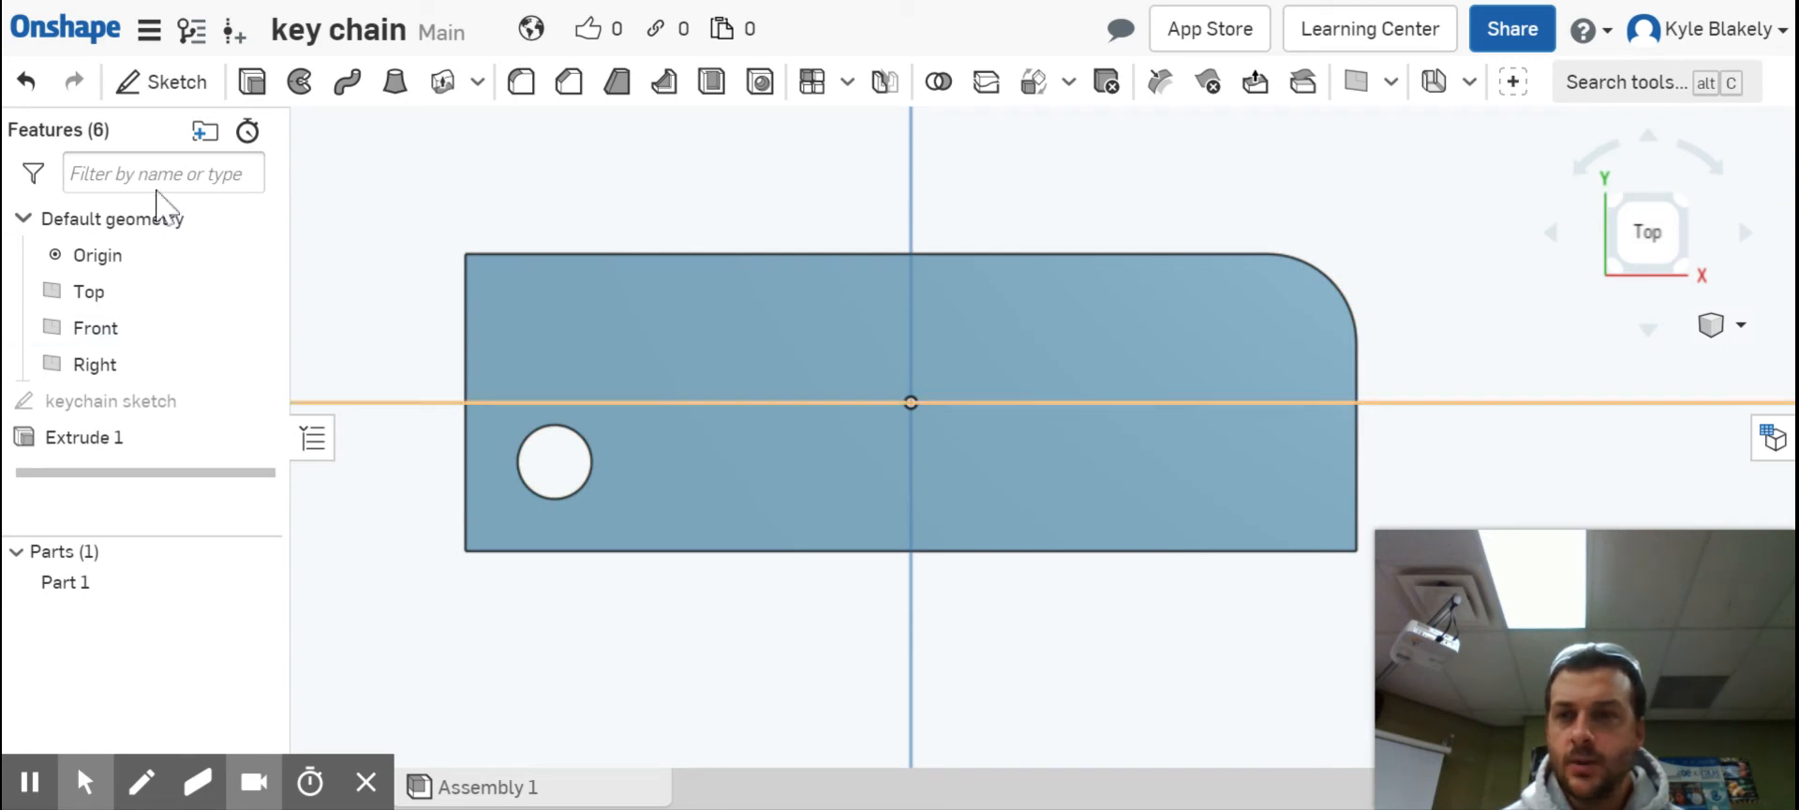
pyautogui.click(151, 94)
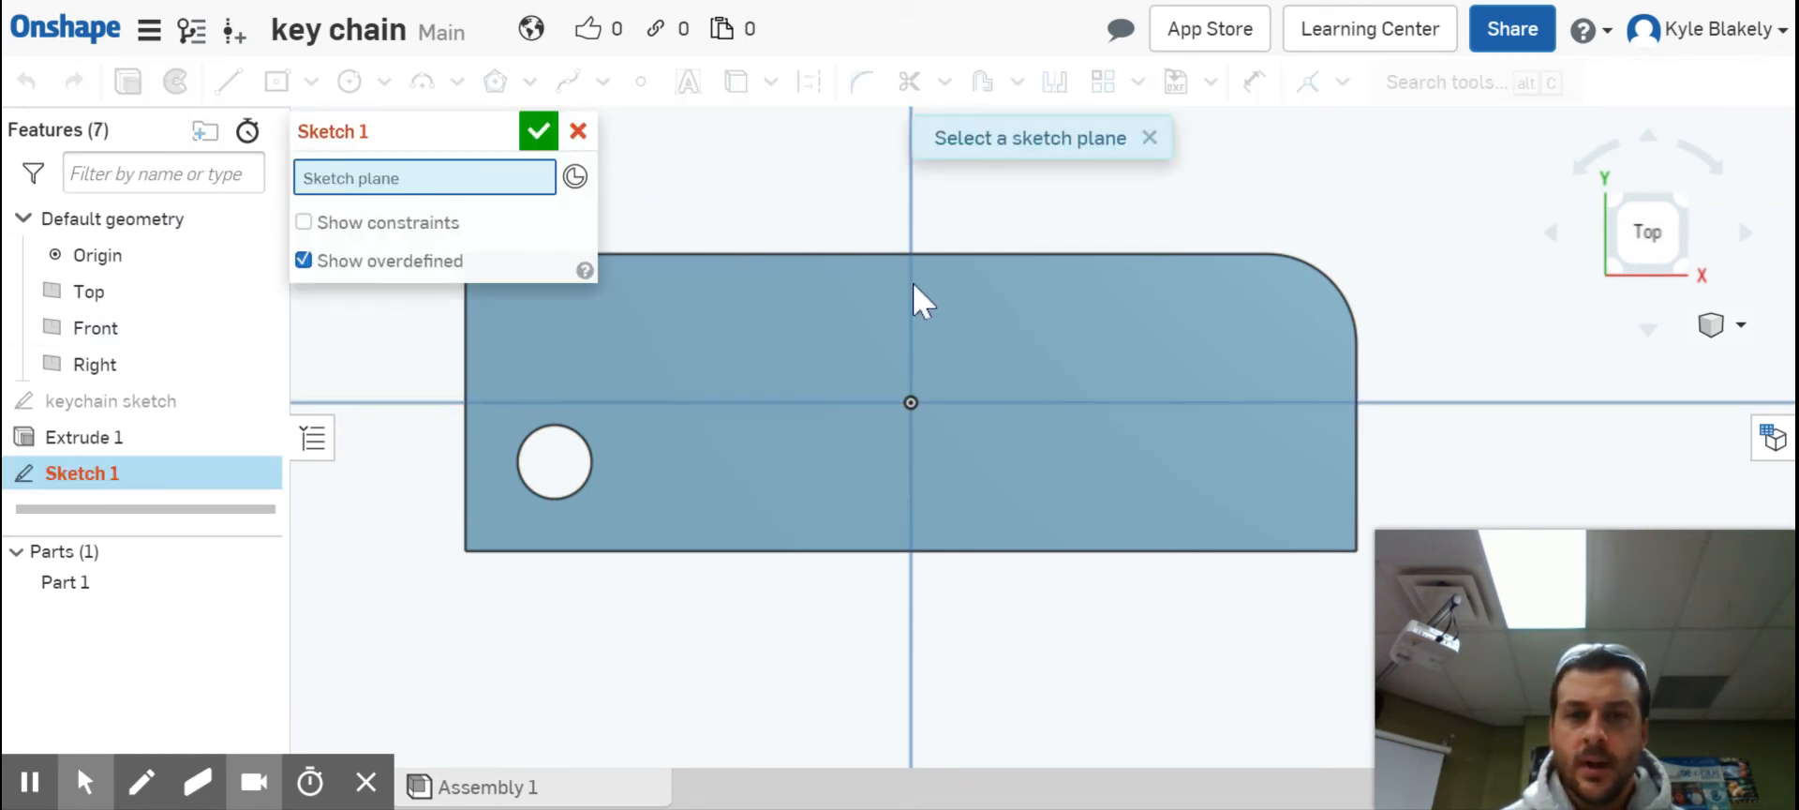
pyautogui.click(907, 311)
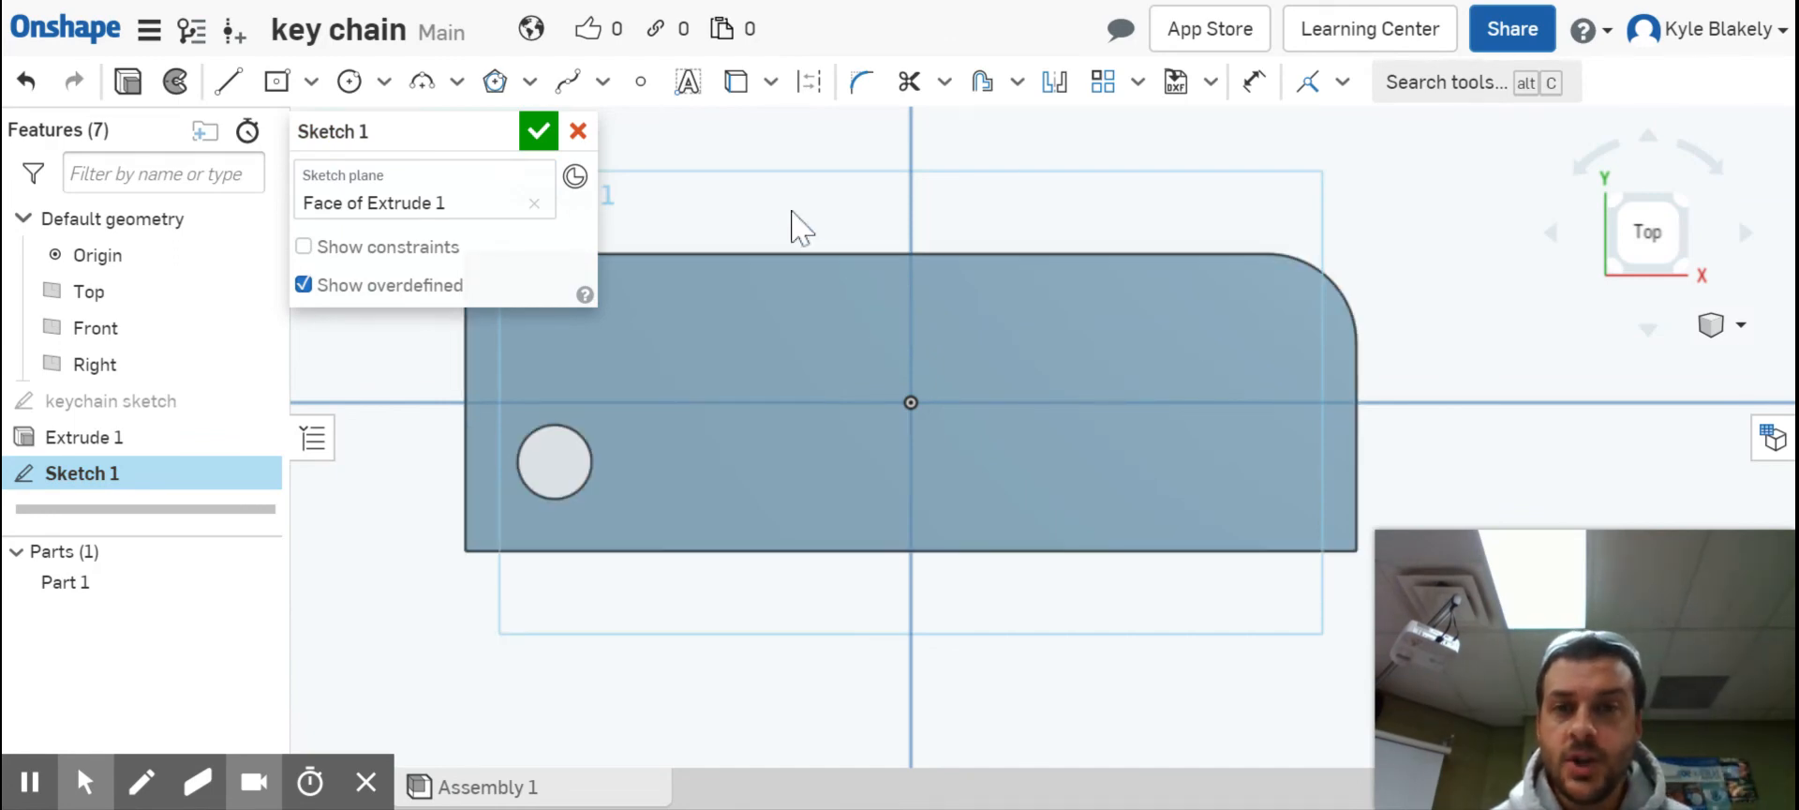
# - Add the sketch text DEMO in Roboto Slab above and beside the hole, on the upper half of the face, and finish the sketch
pyautogui.click(682, 89)
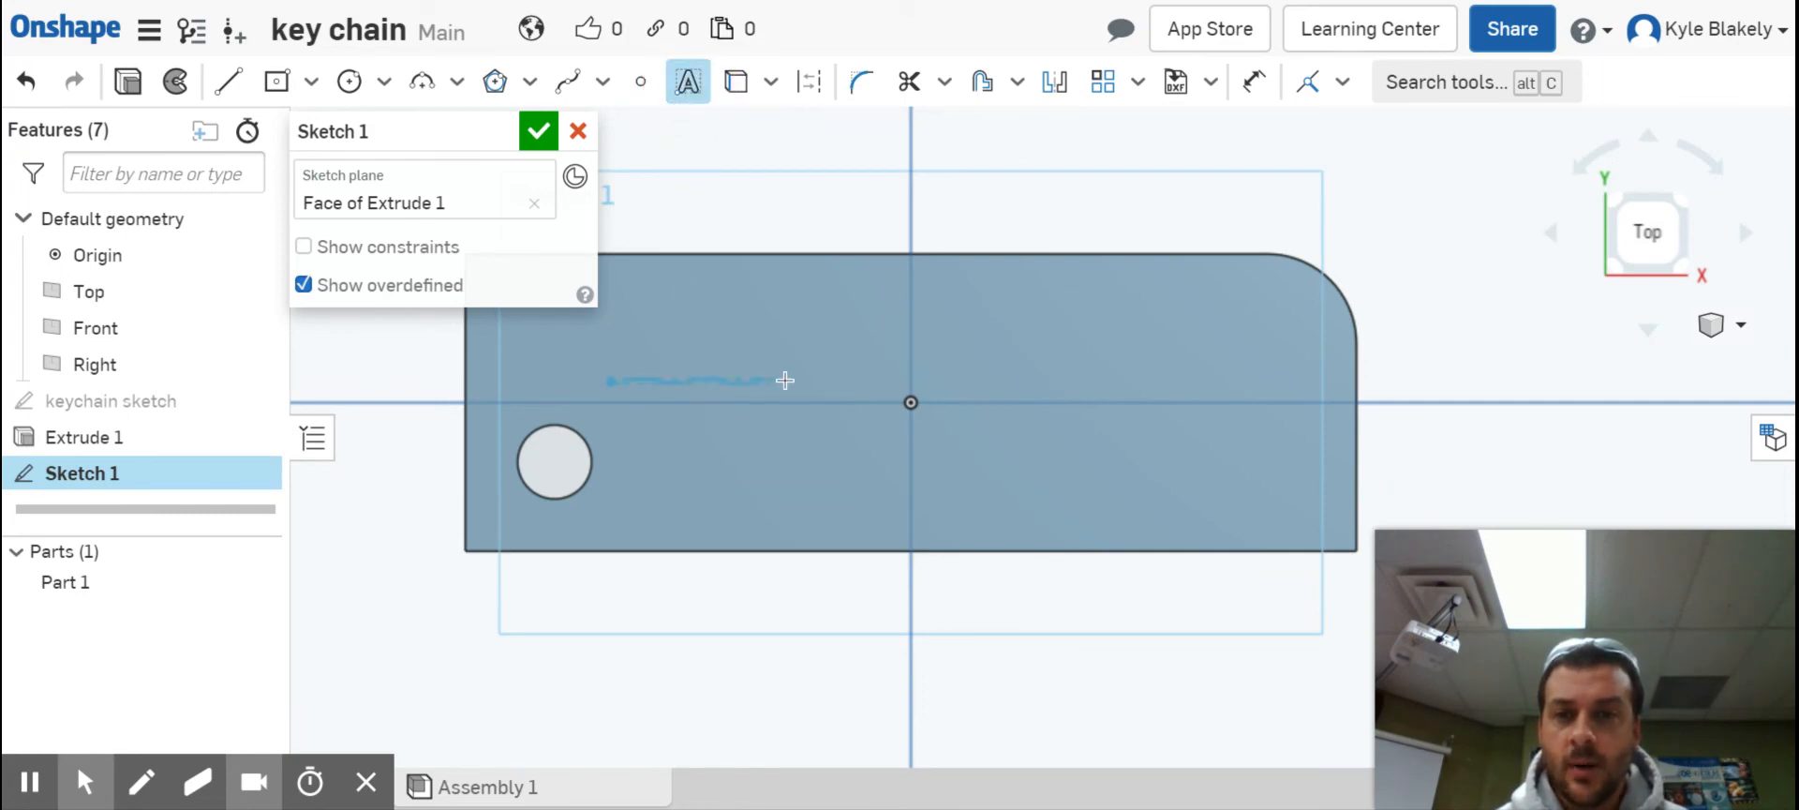
pyautogui.moveTo(786, 380)
pyautogui.mouseDown()
pyautogui.moveTo(1177, 354)
pyautogui.moveTo(1281, 329)
pyautogui.moveTo(1278, 304)
pyautogui.mouseUp()
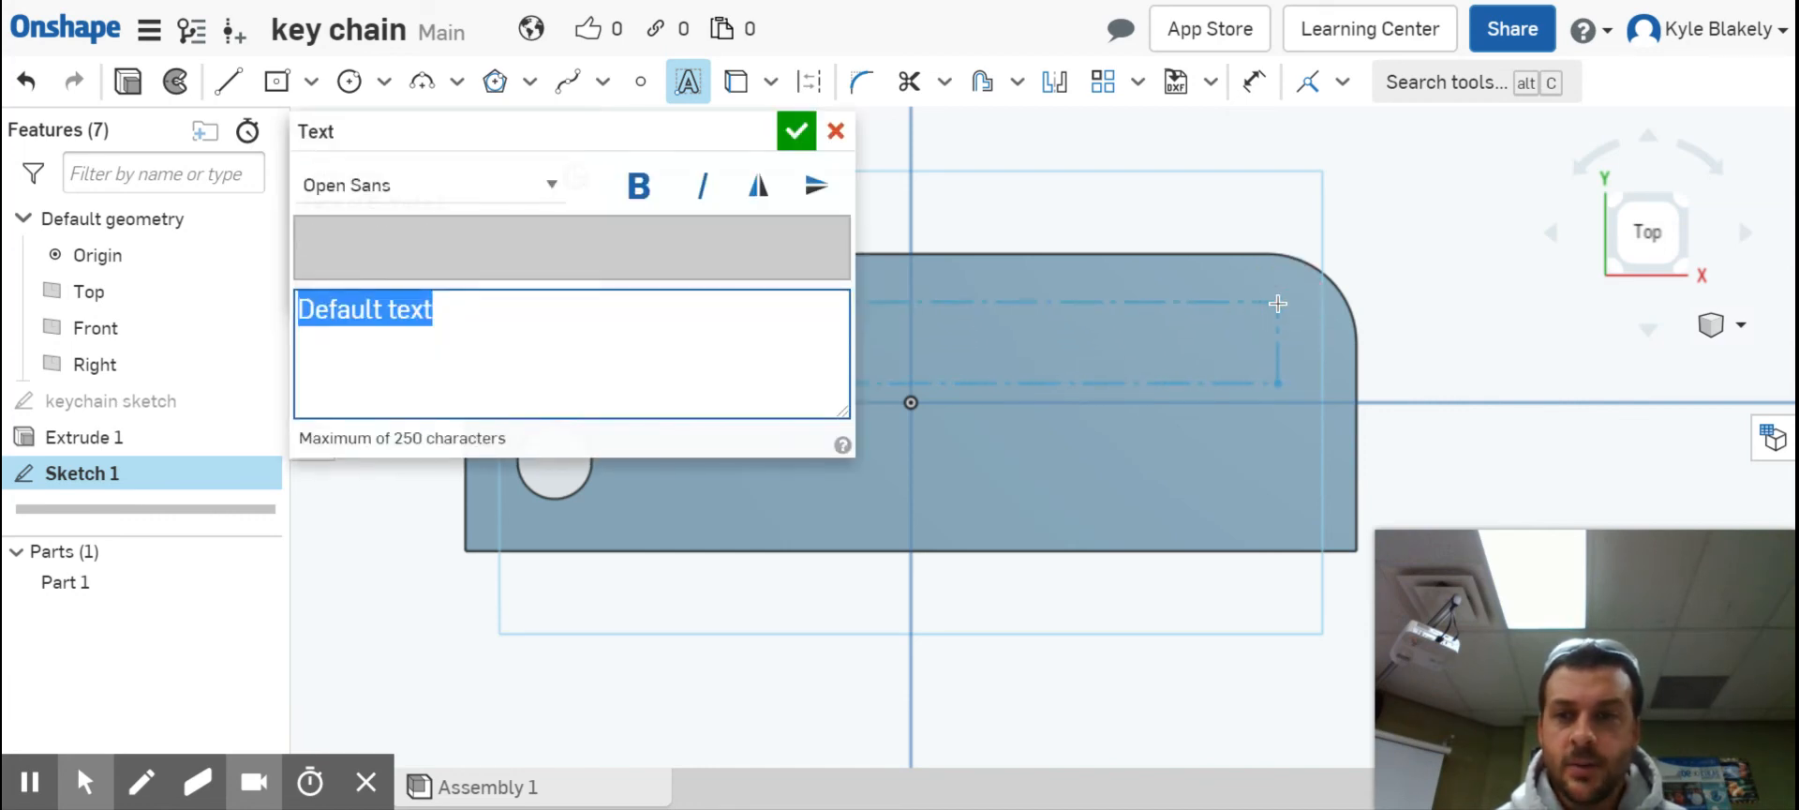
pyautogui.click(554, 185)
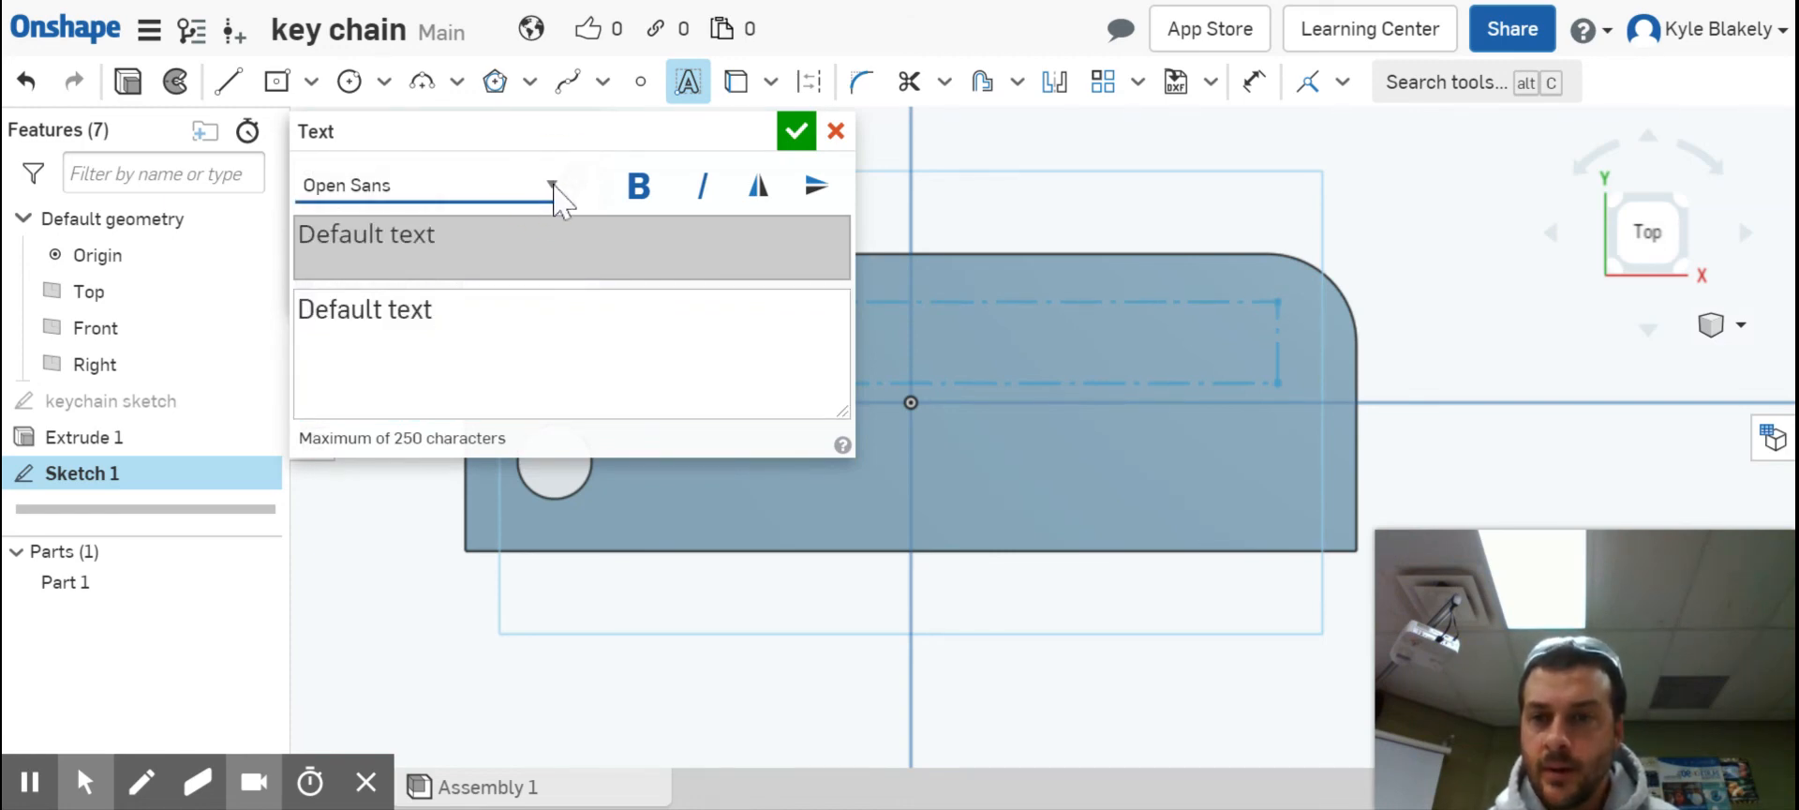
pyautogui.click(491, 665)
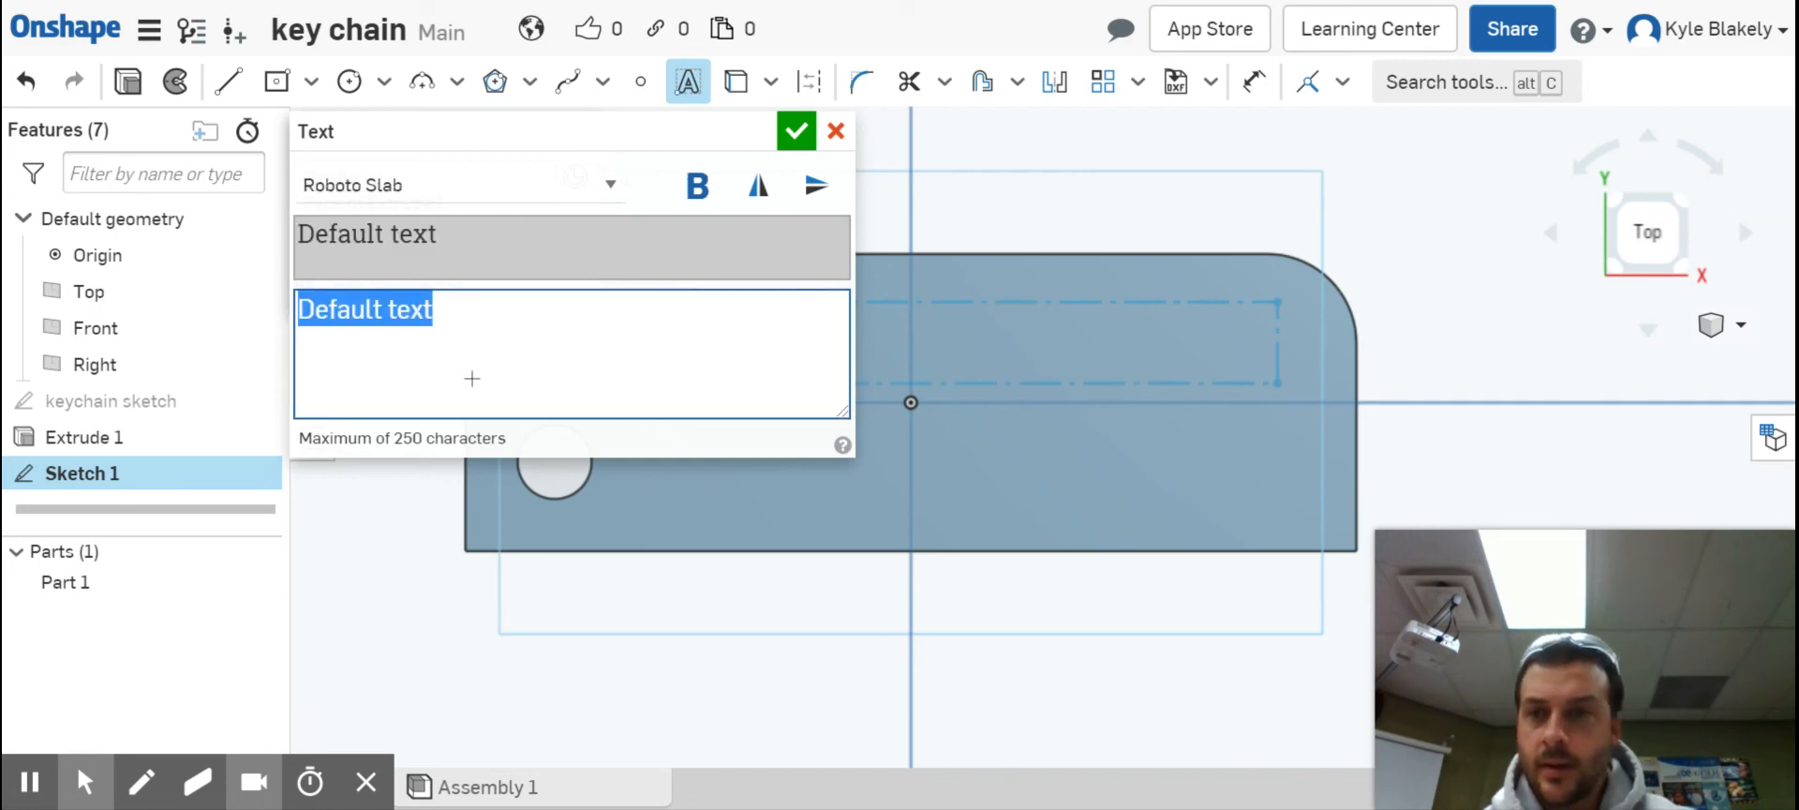
pyautogui.press('BackSpace')
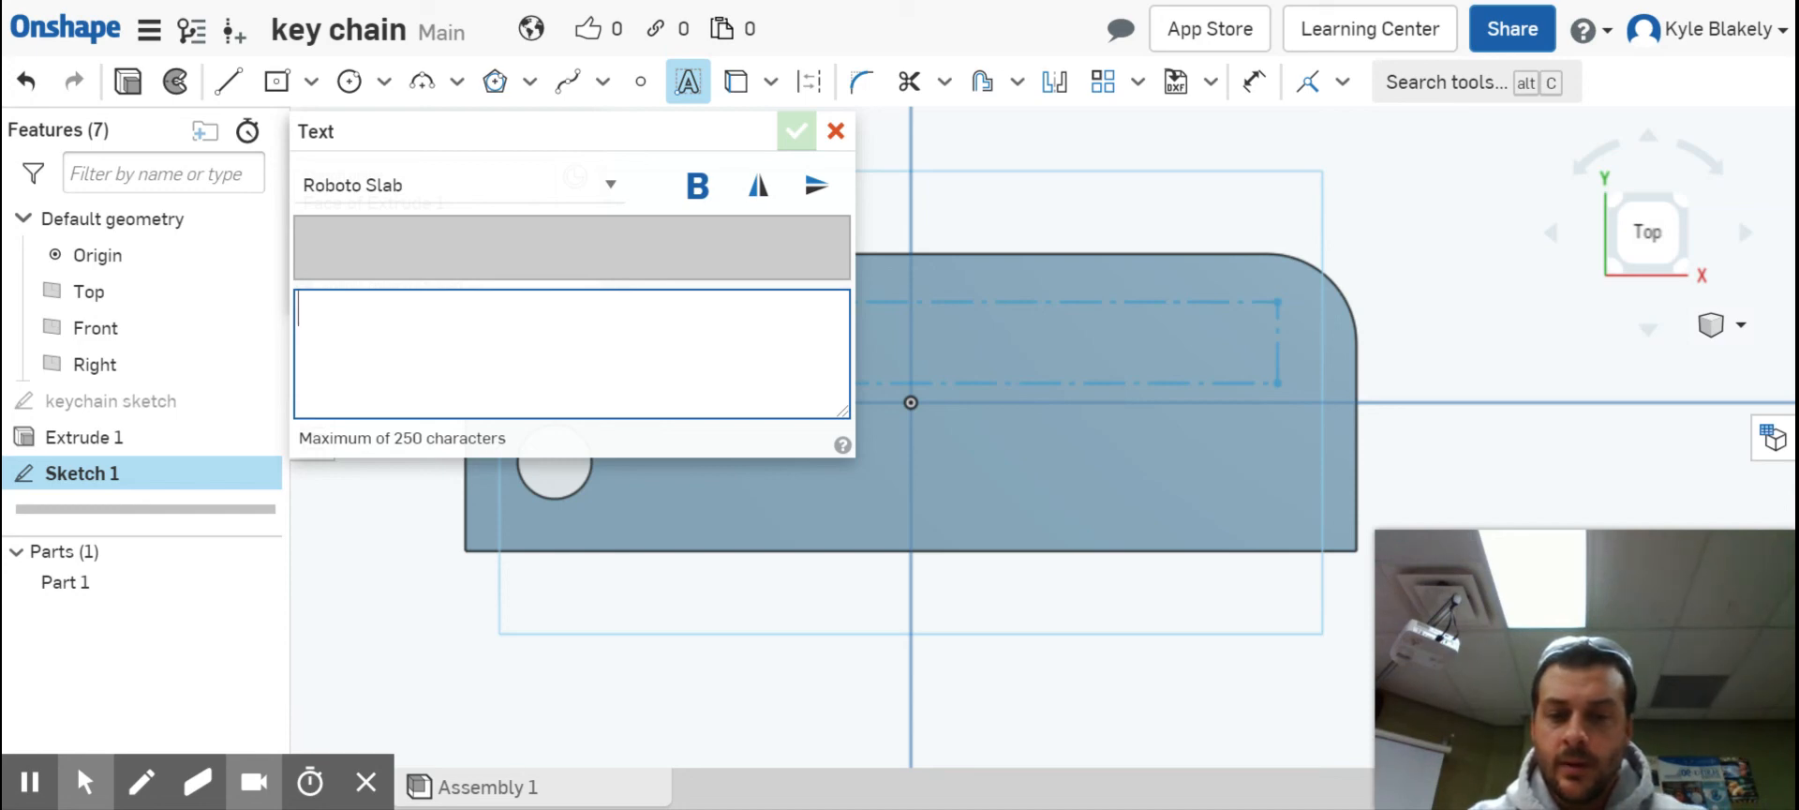
pyautogui.write('DEMO')
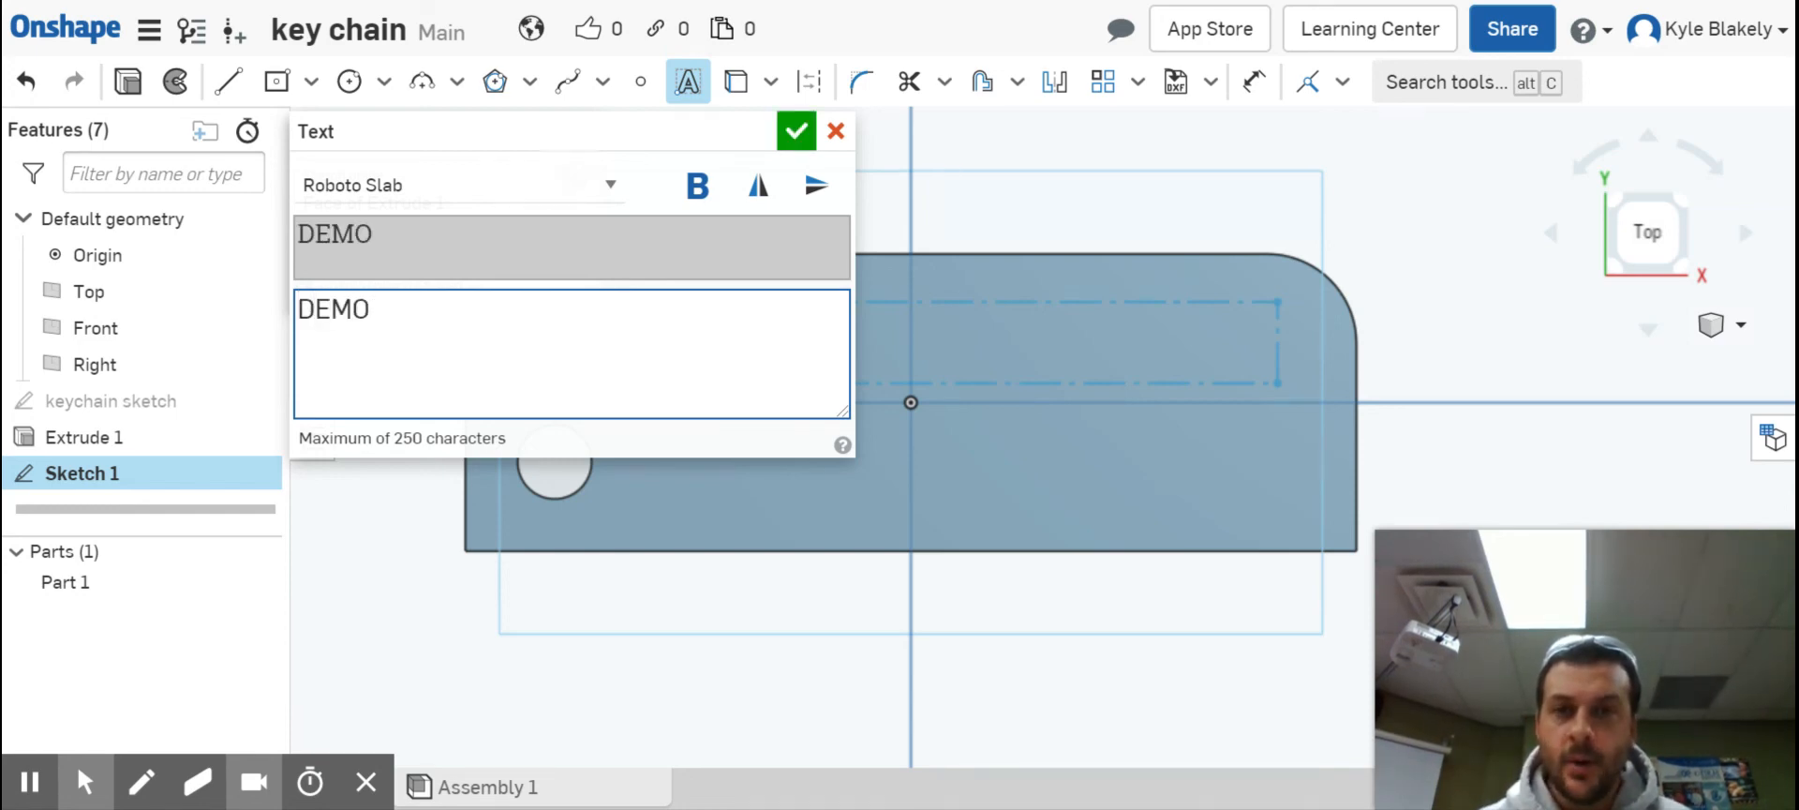
pyautogui.click(795, 132)
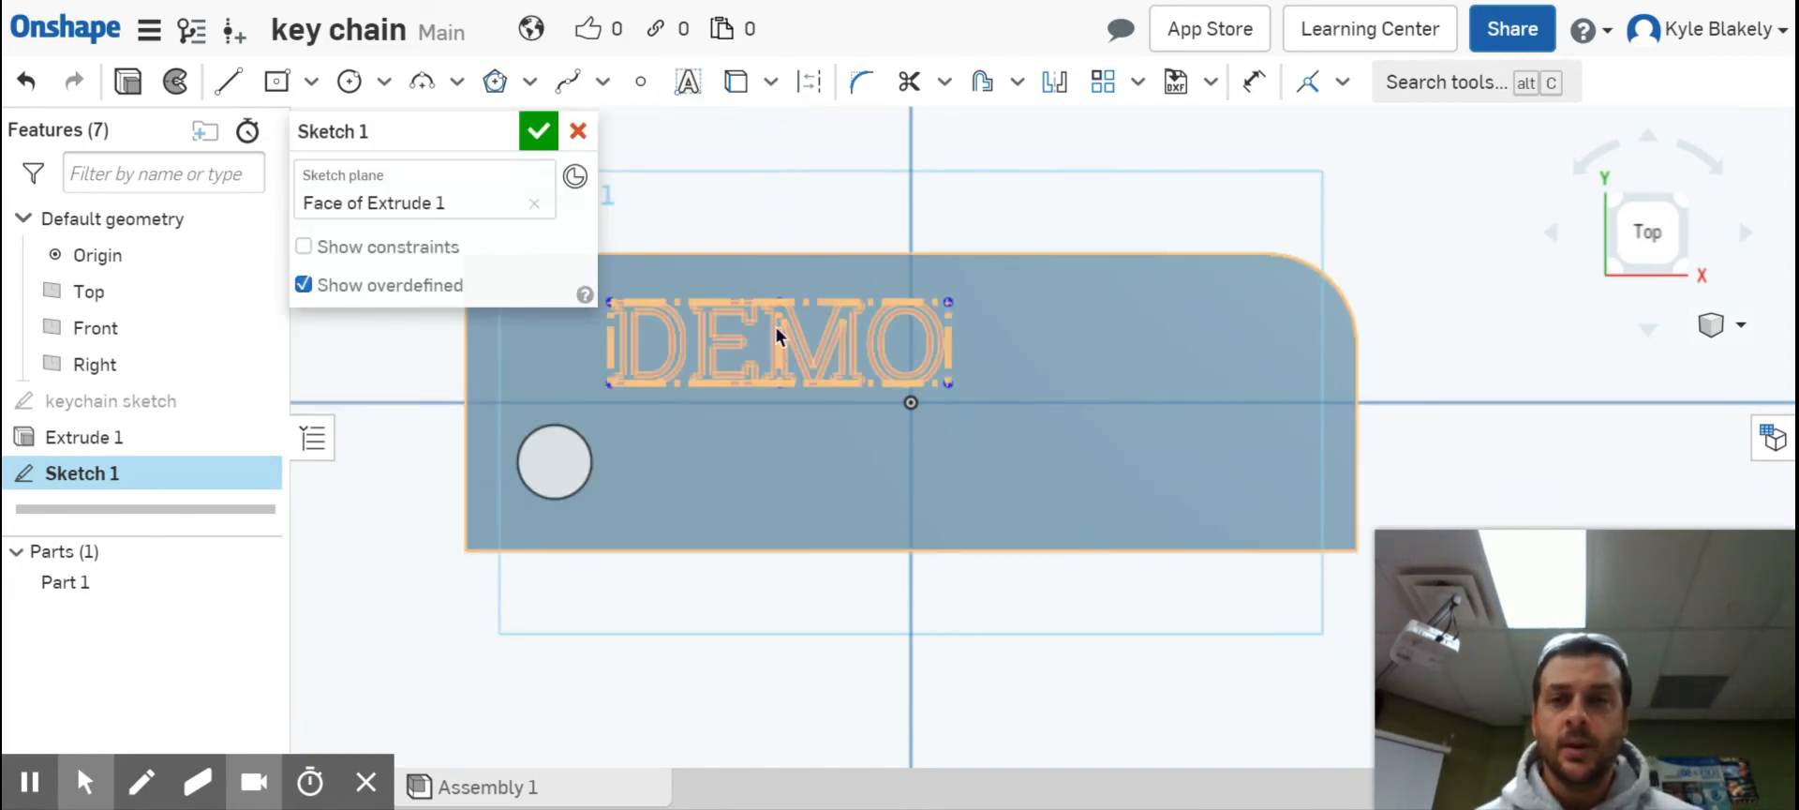
pyautogui.click(530, 138)
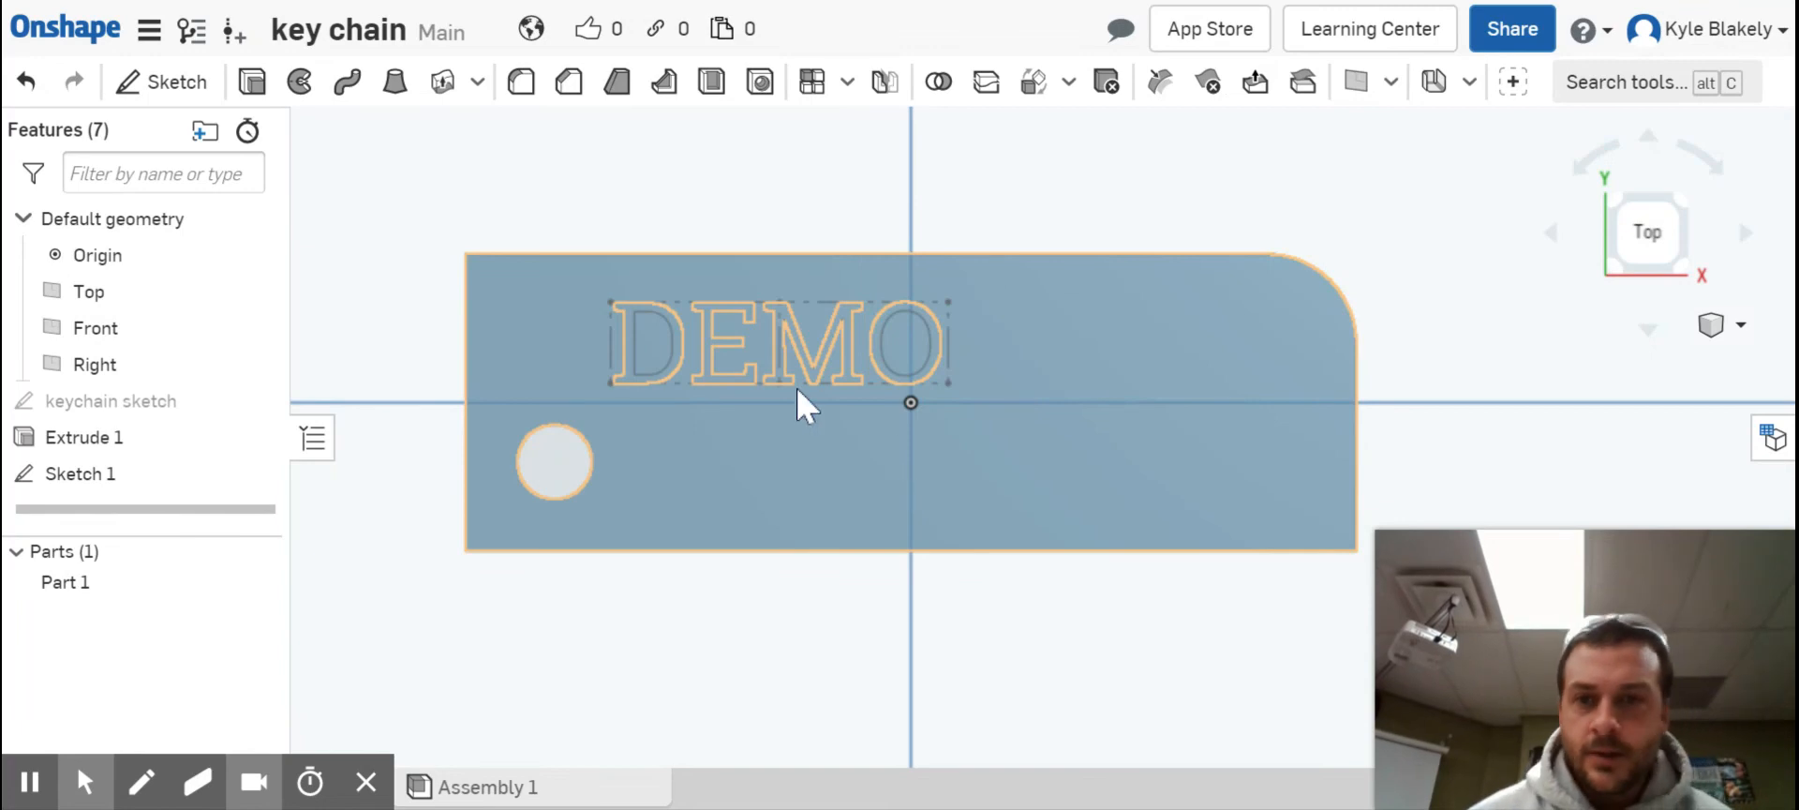
pyautogui.click(639, 305)
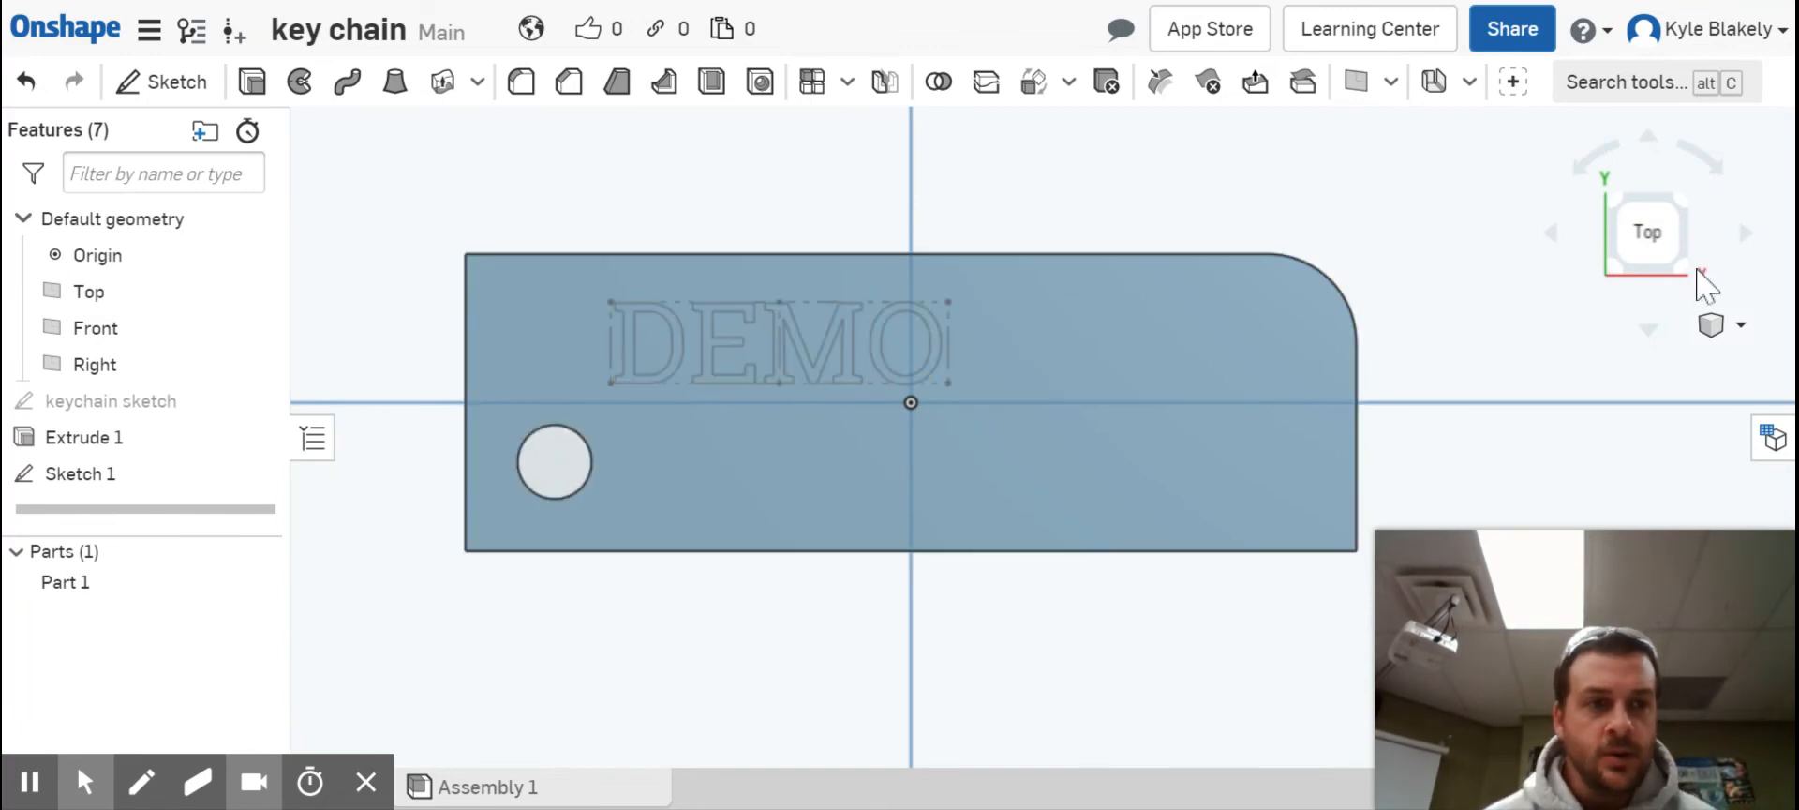
pyautogui.moveTo(1645, 230); pyautogui.dragTo(1621, 187)
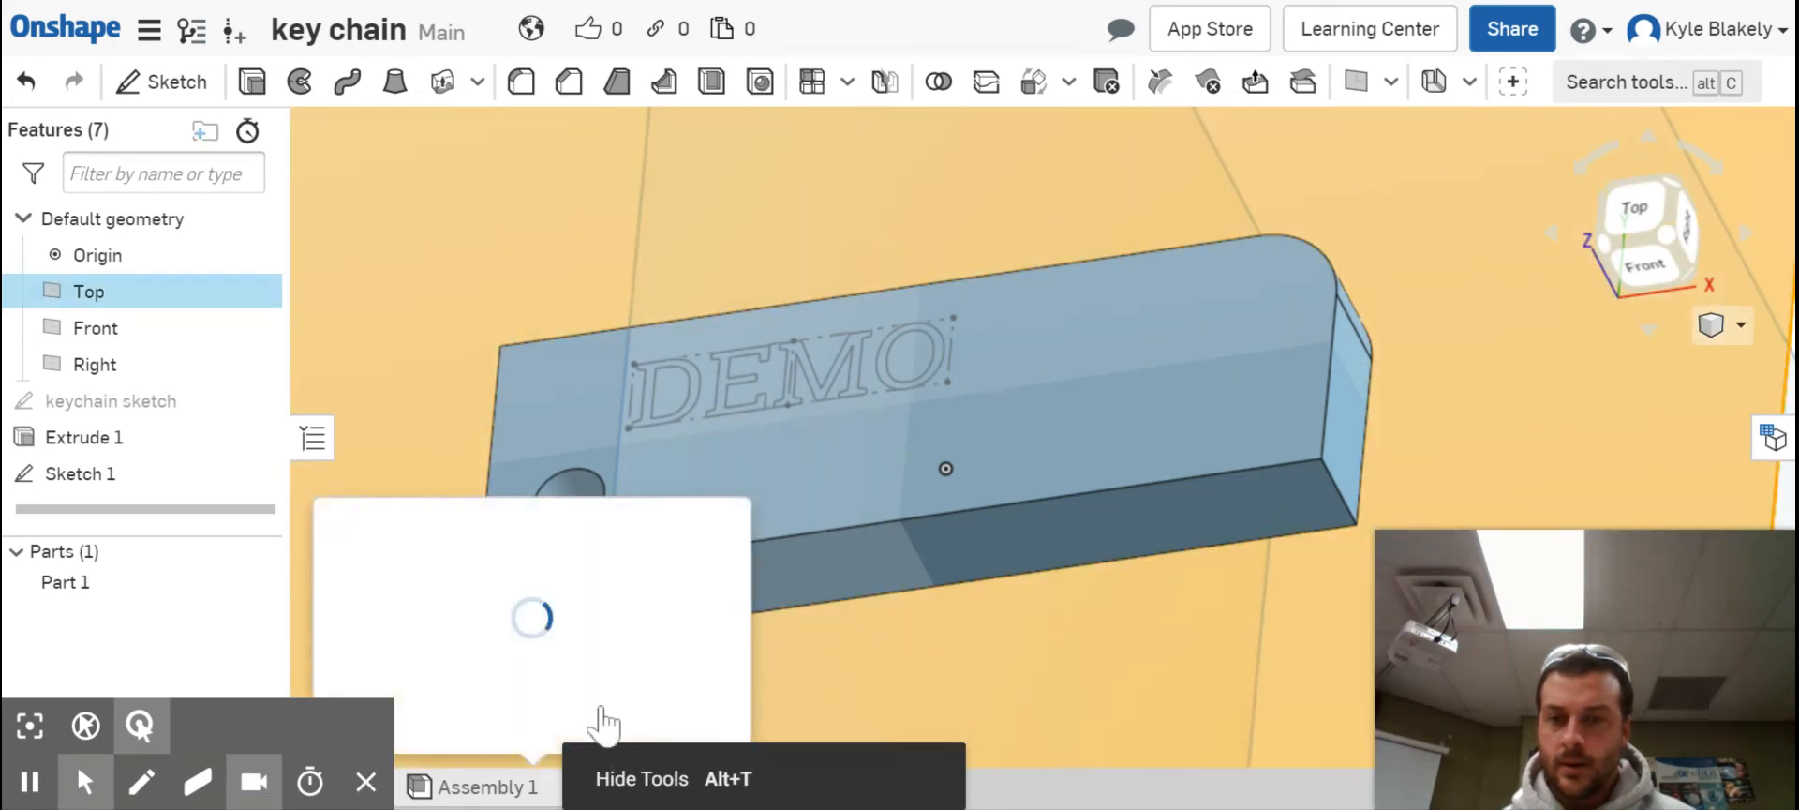
pyautogui.click(478, 786)
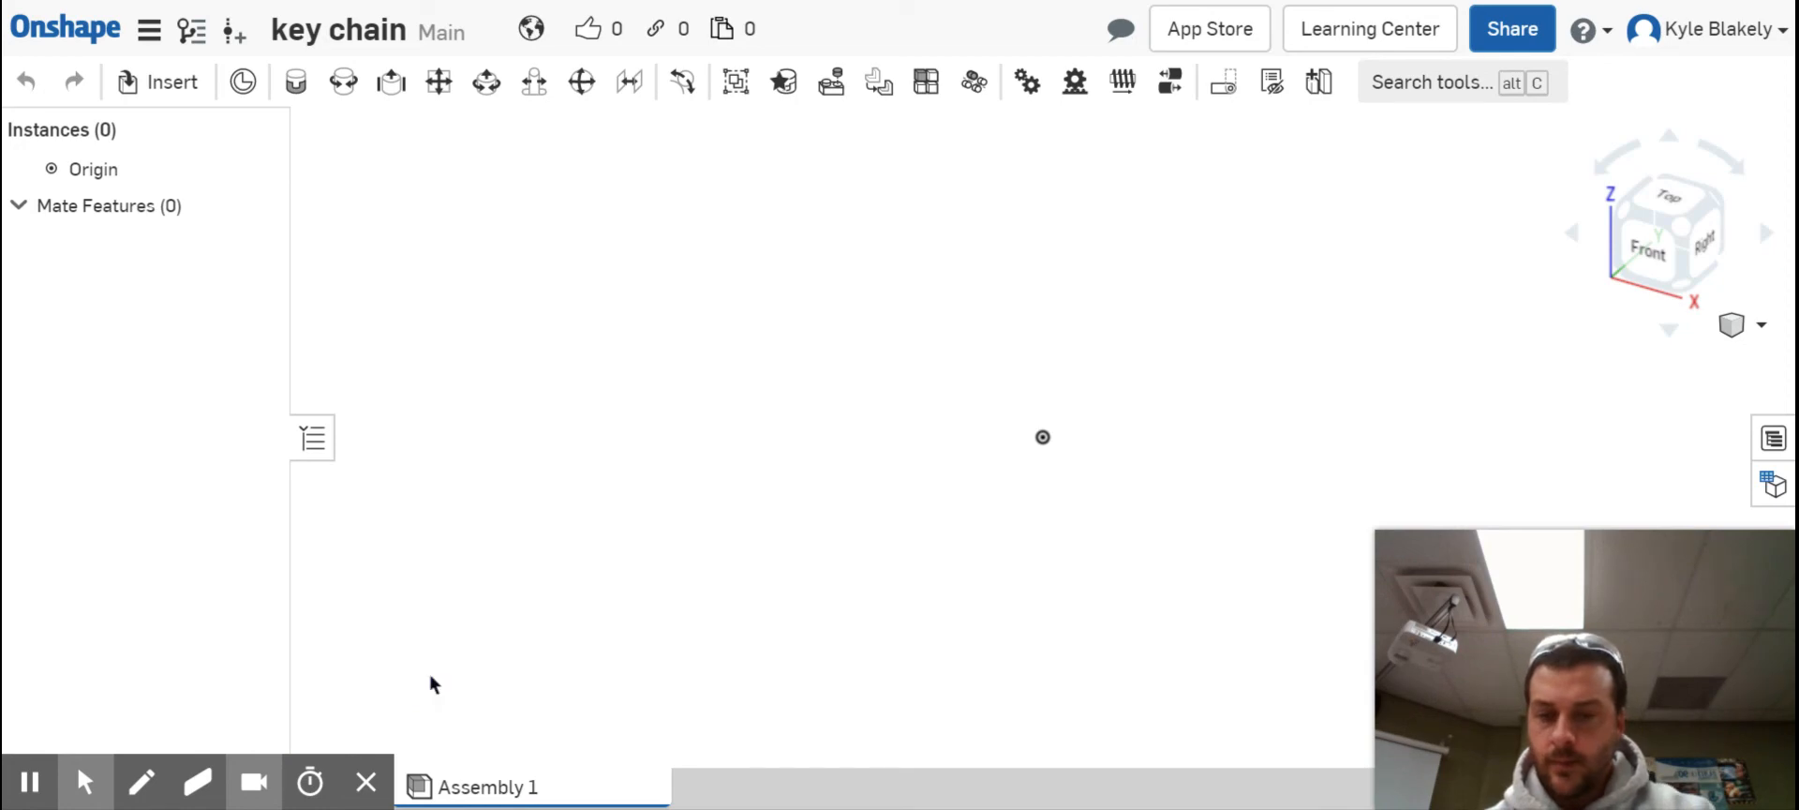
pyautogui.click(317, 787)
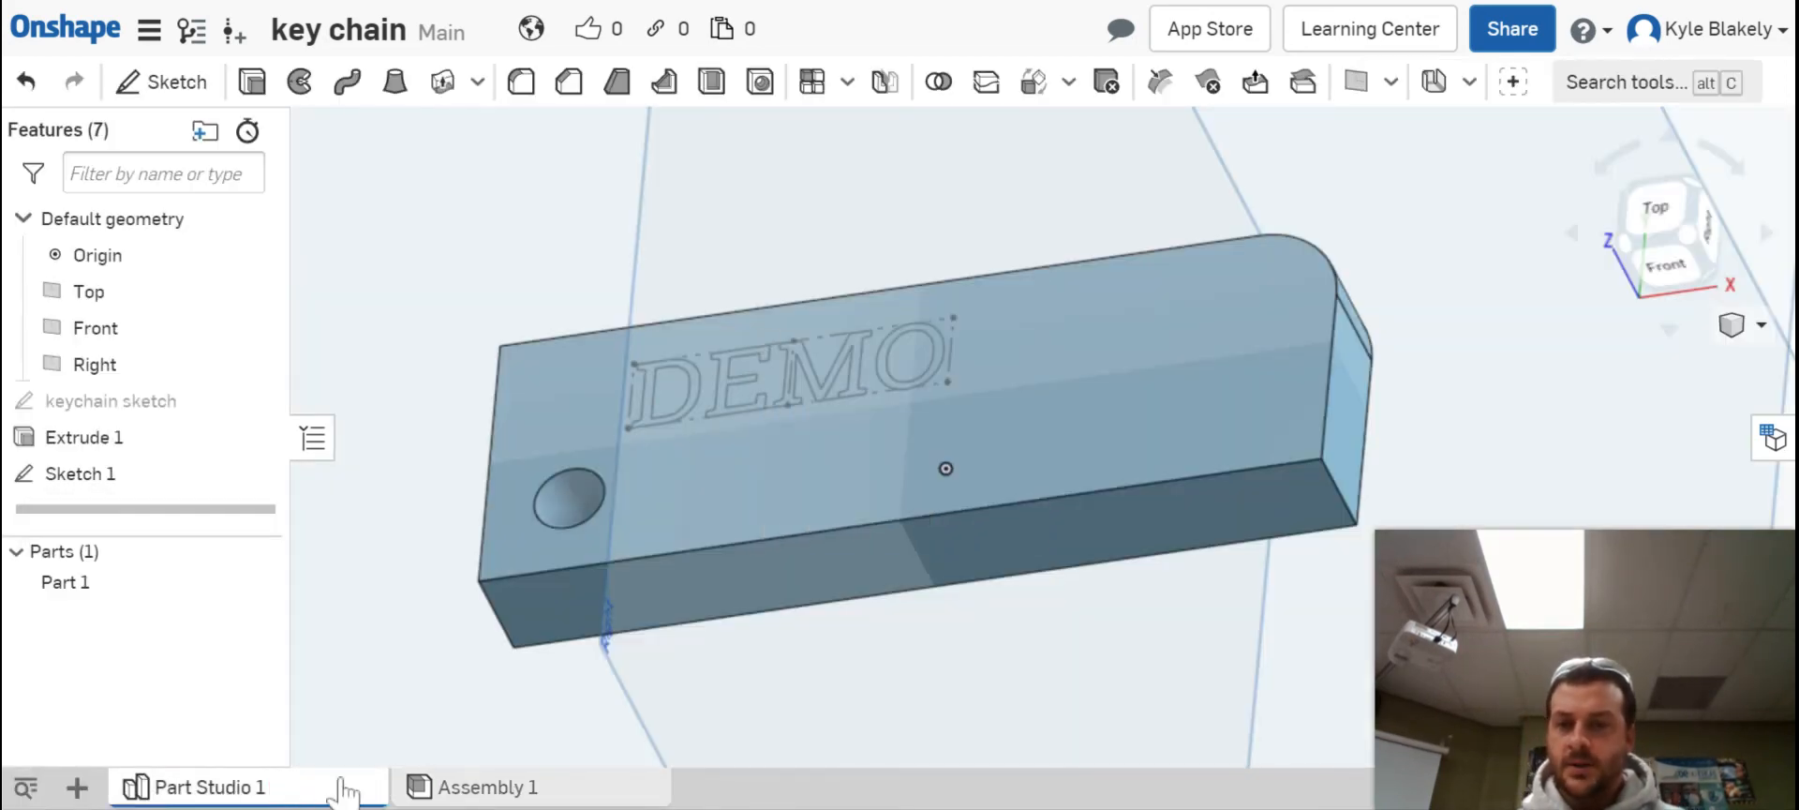
# - Set up an export of Part Studio 1 named demo in IGES format with the Download option, and cancel the export
pyautogui.rightClick(225, 790)
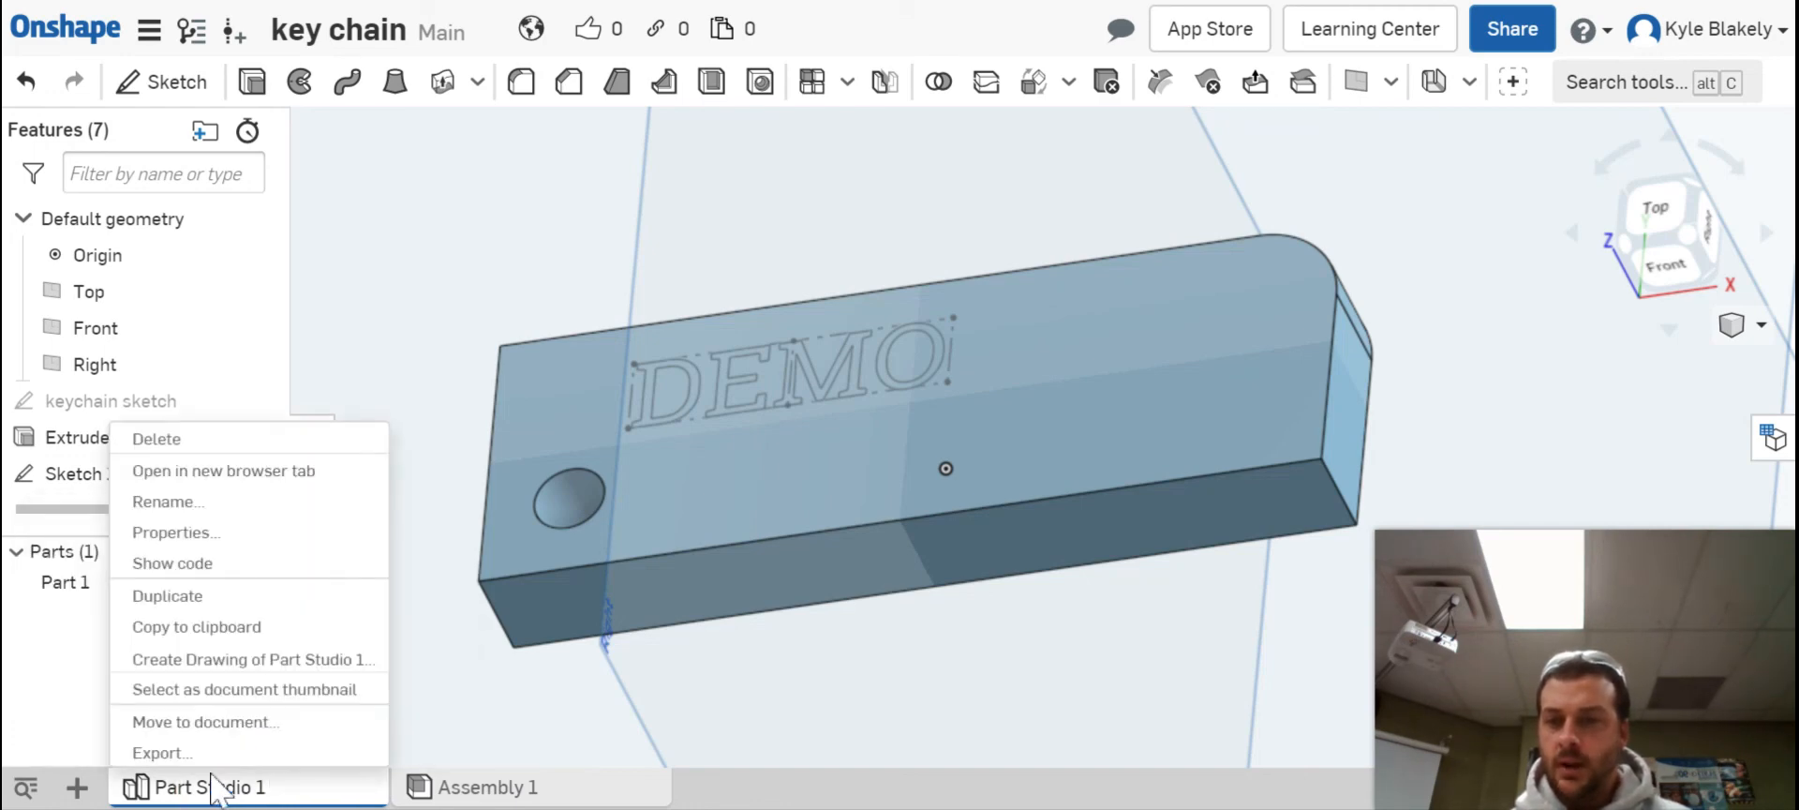
pyautogui.click(188, 753)
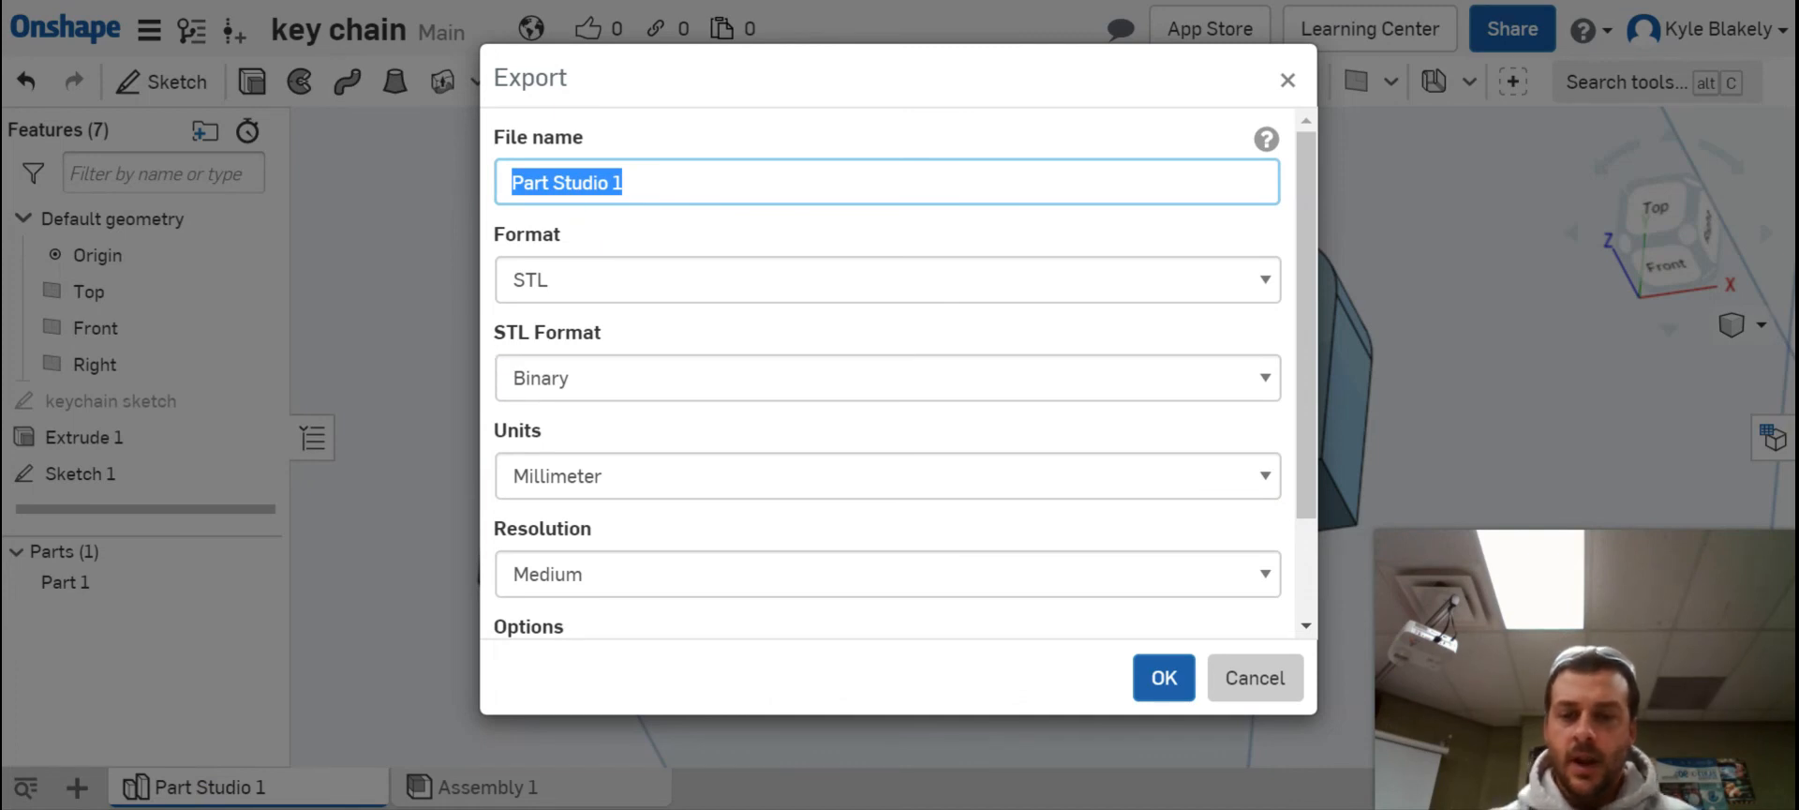
pyautogui.write('demo')
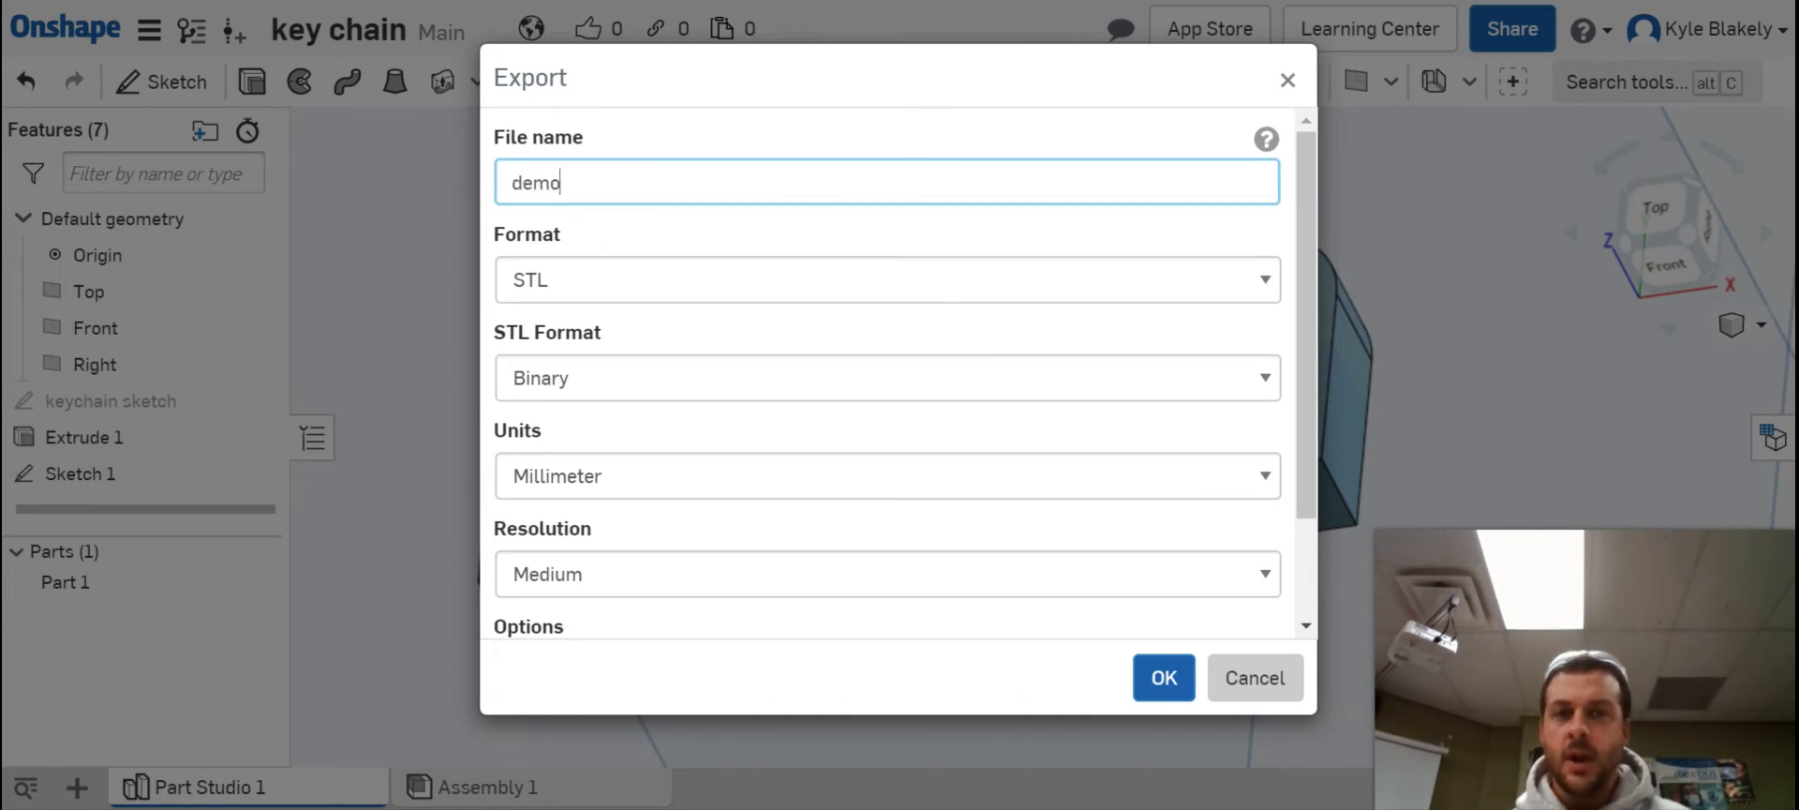
pyautogui.click(717, 280)
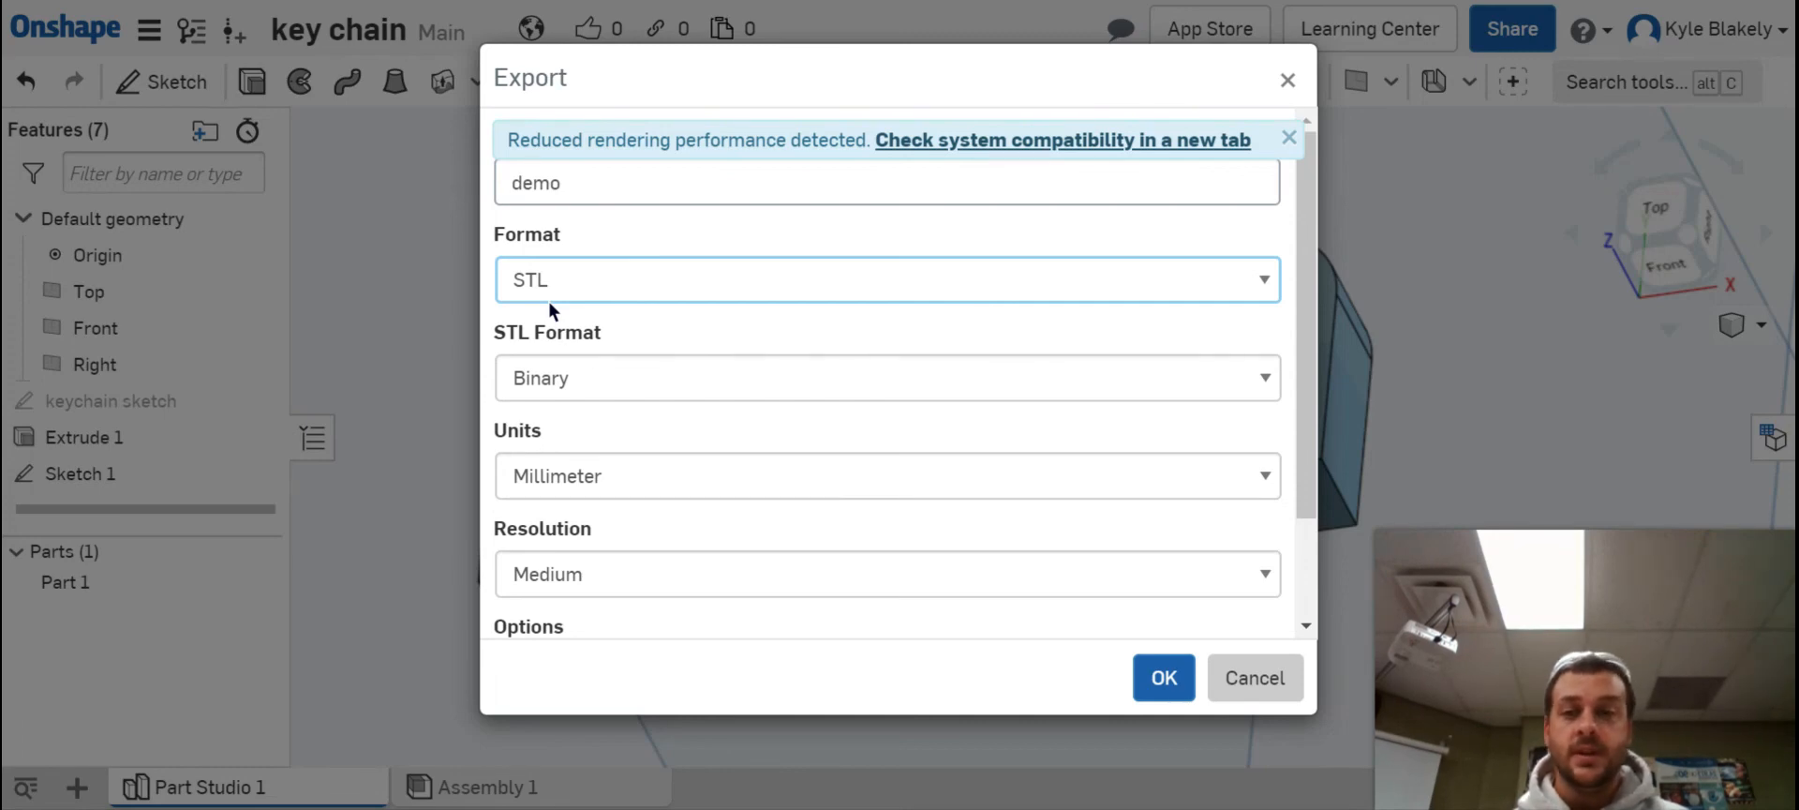
pyautogui.click(548, 300)
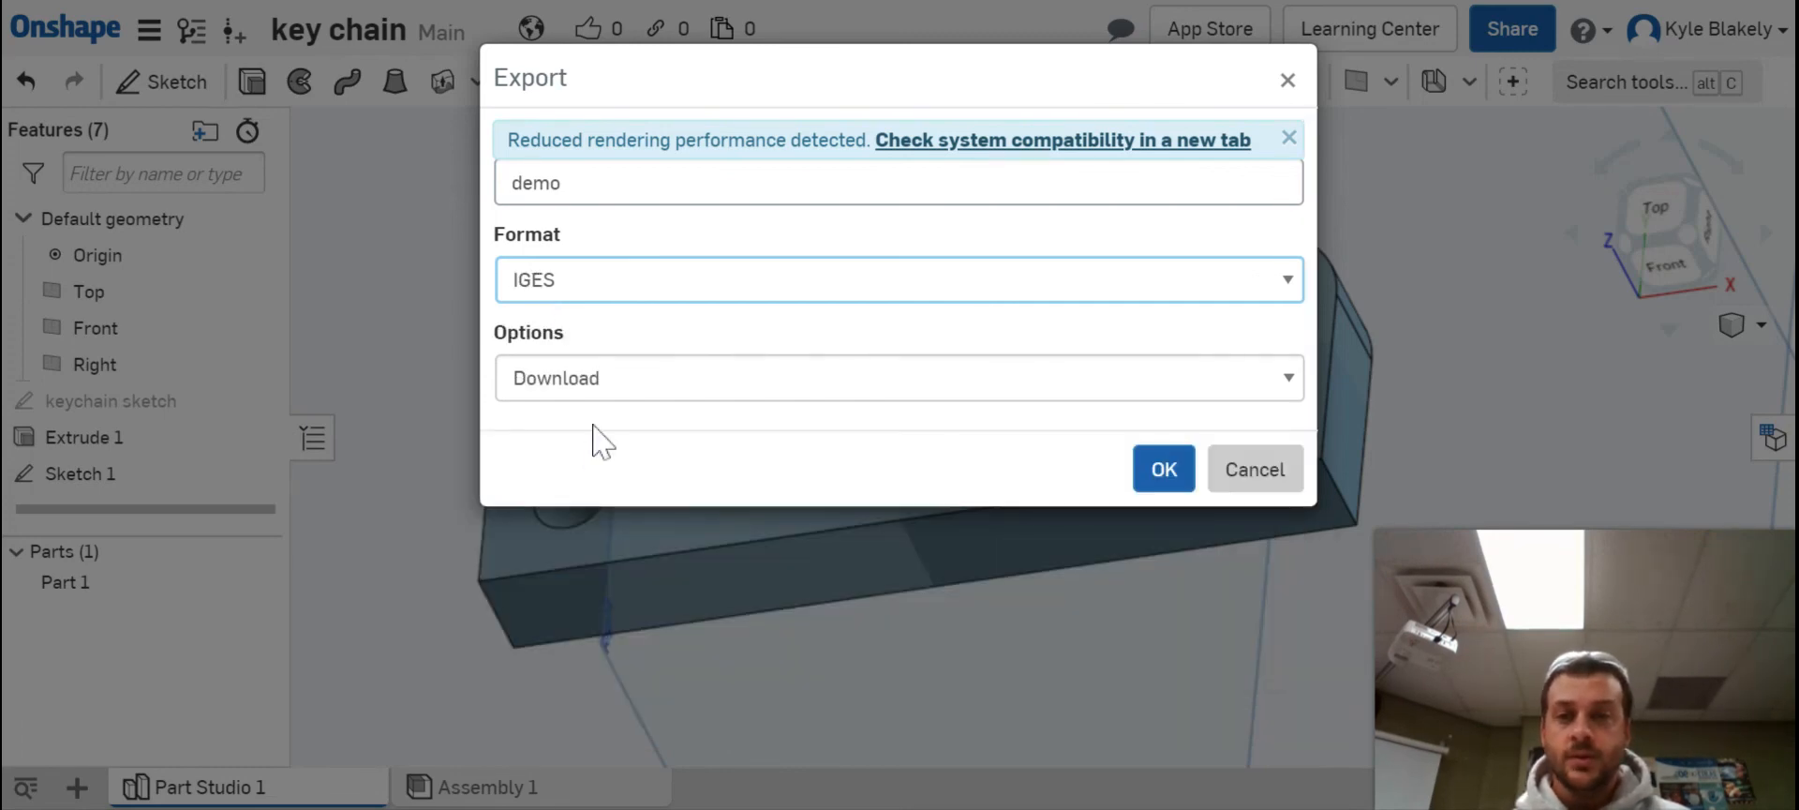
pyautogui.click(654, 380)
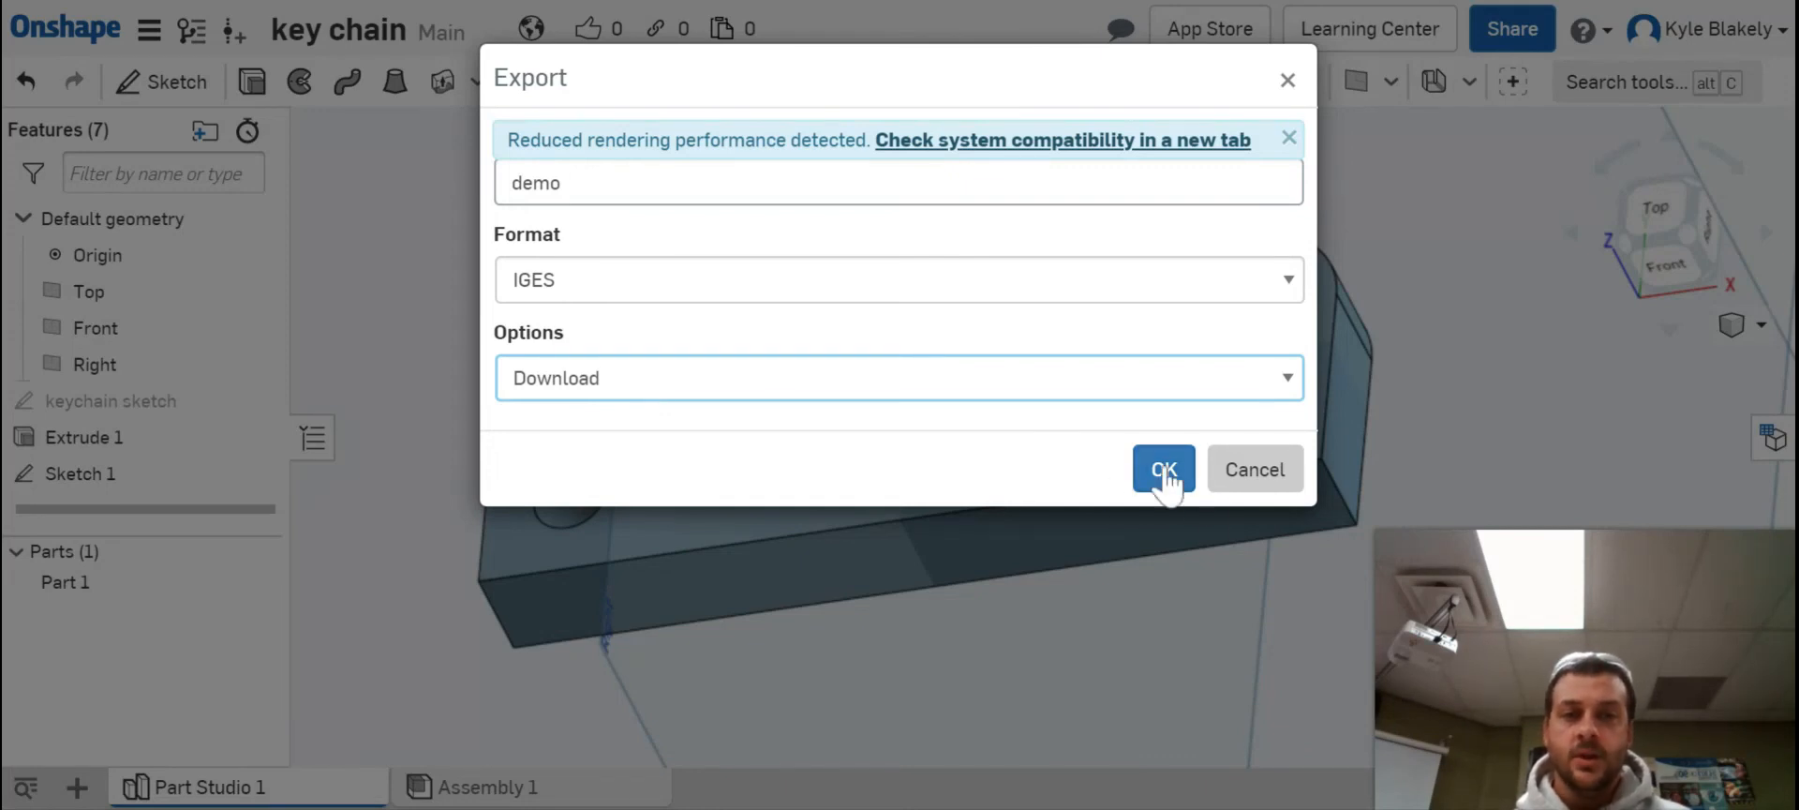
pyautogui.click(1253, 490)
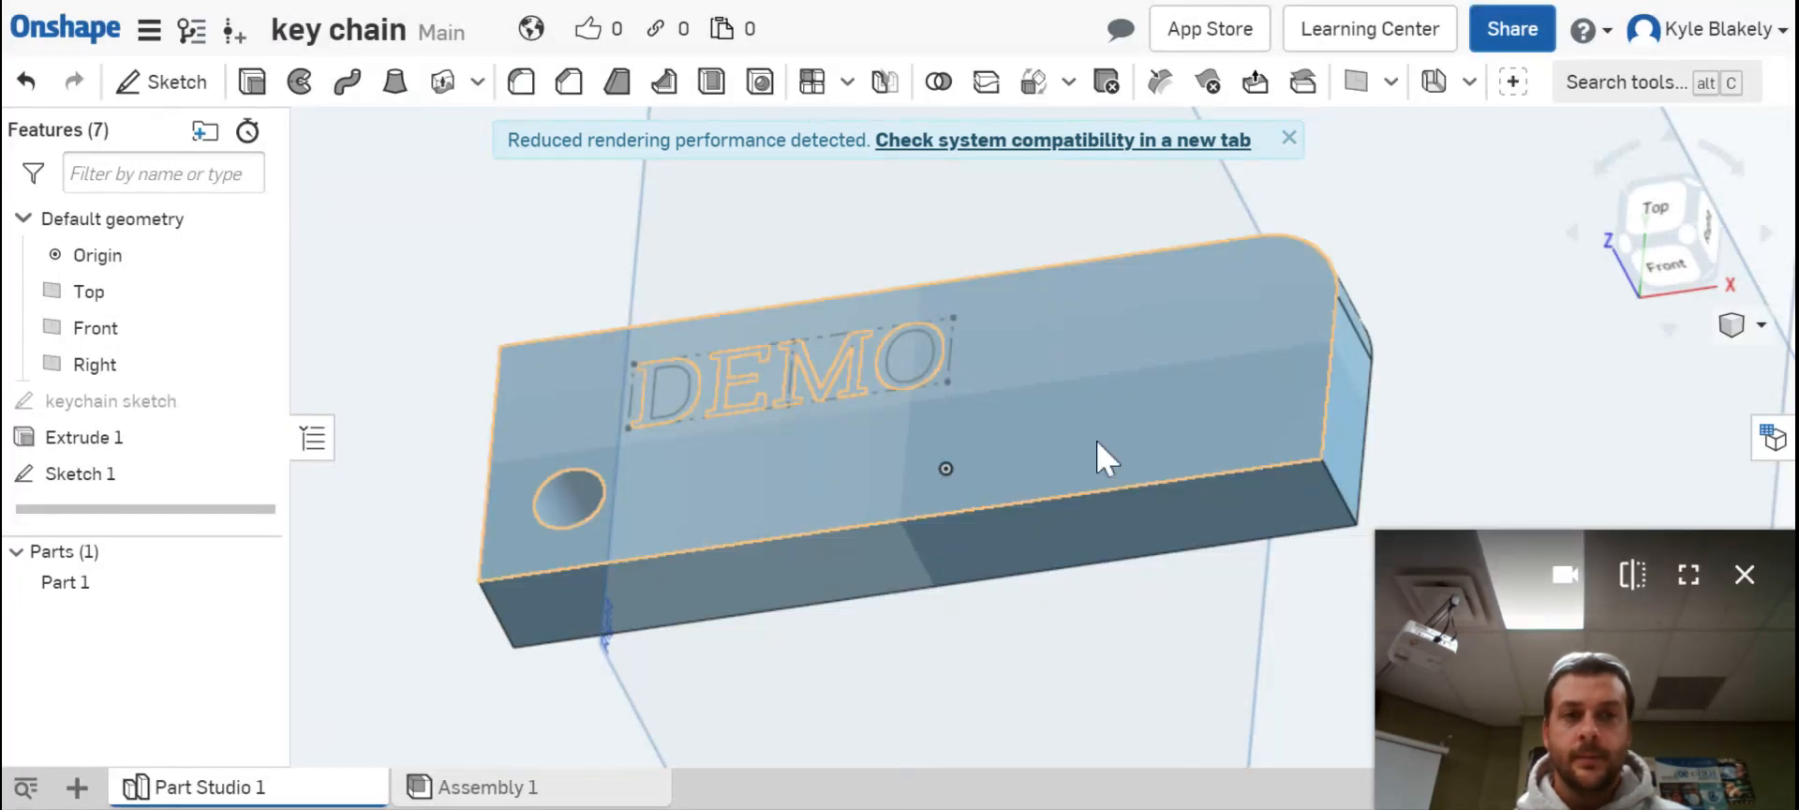